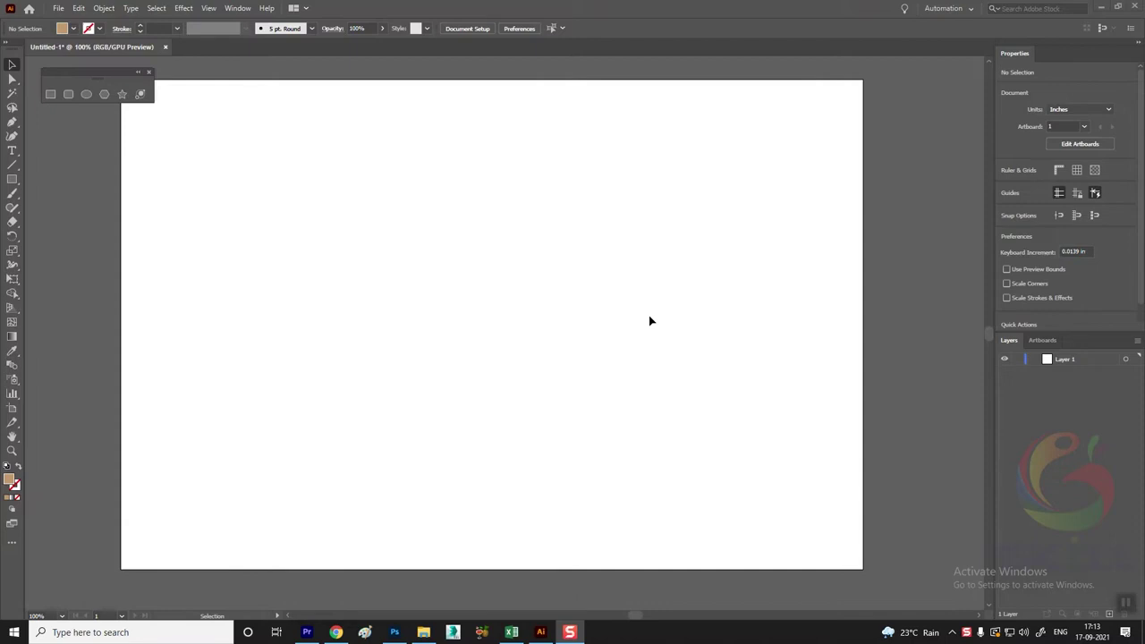
Focus the blank document, reposition the floating shape tools panel, and pick the Rectangle tool
{"action": "left_click", "coordinate": [429, 289]}
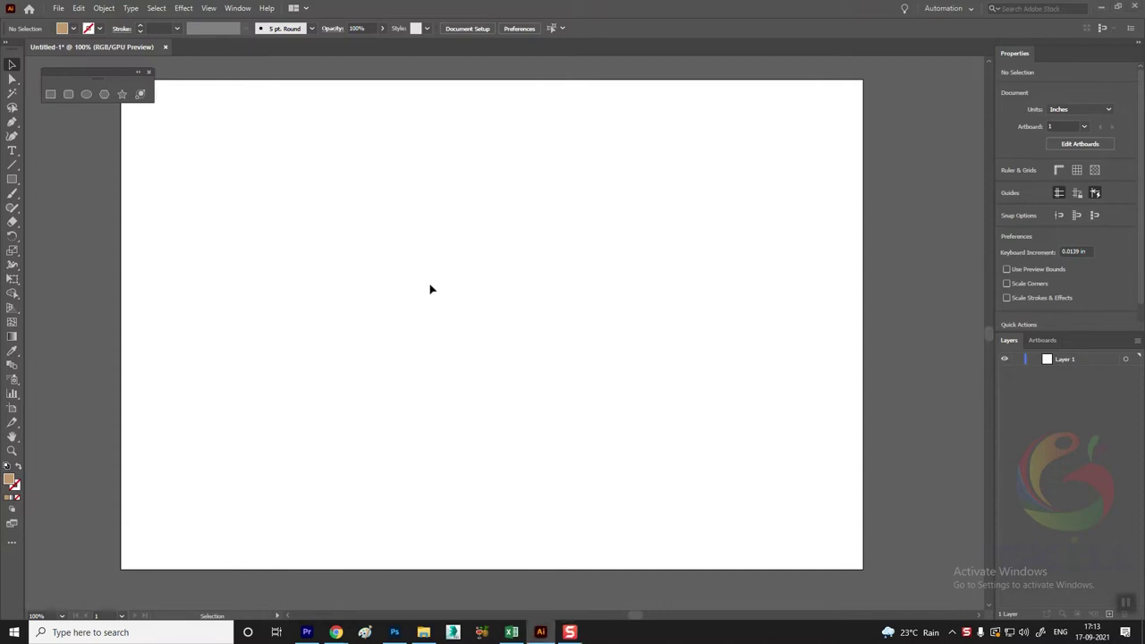
{"action": "scroll", "coordinate": [465, 268], "scroll_direction": "left", "scroll_amount": 2}
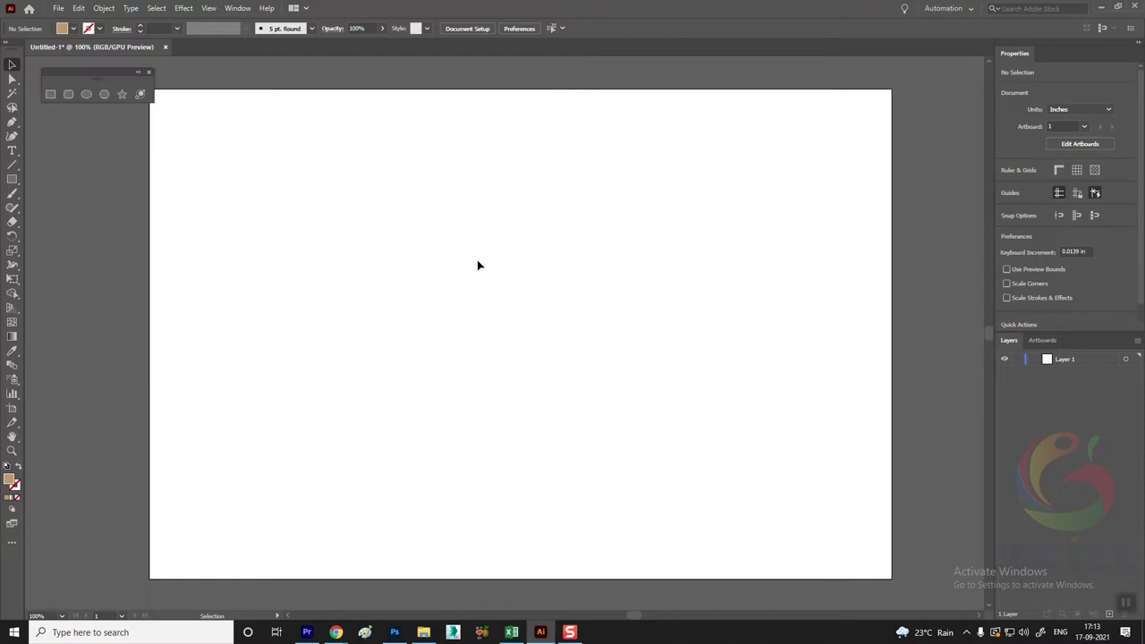
{"action": "left_click_drag", "start_coordinate": [89, 78], "coordinate": [78, 73]}
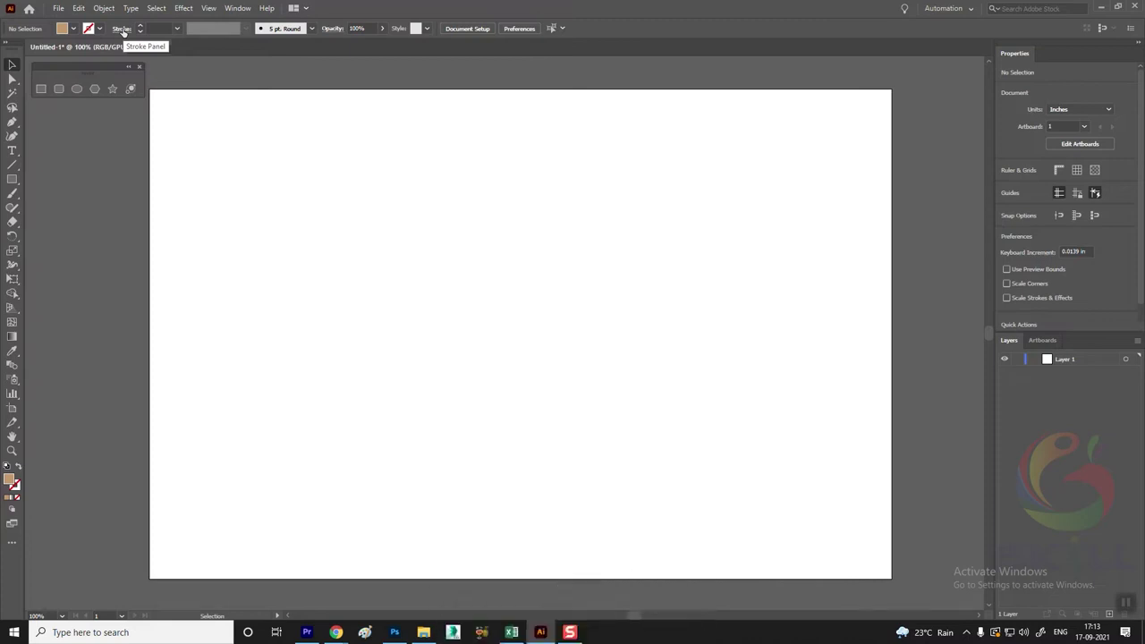
{"action": "left_click", "coordinate": [41, 89]}
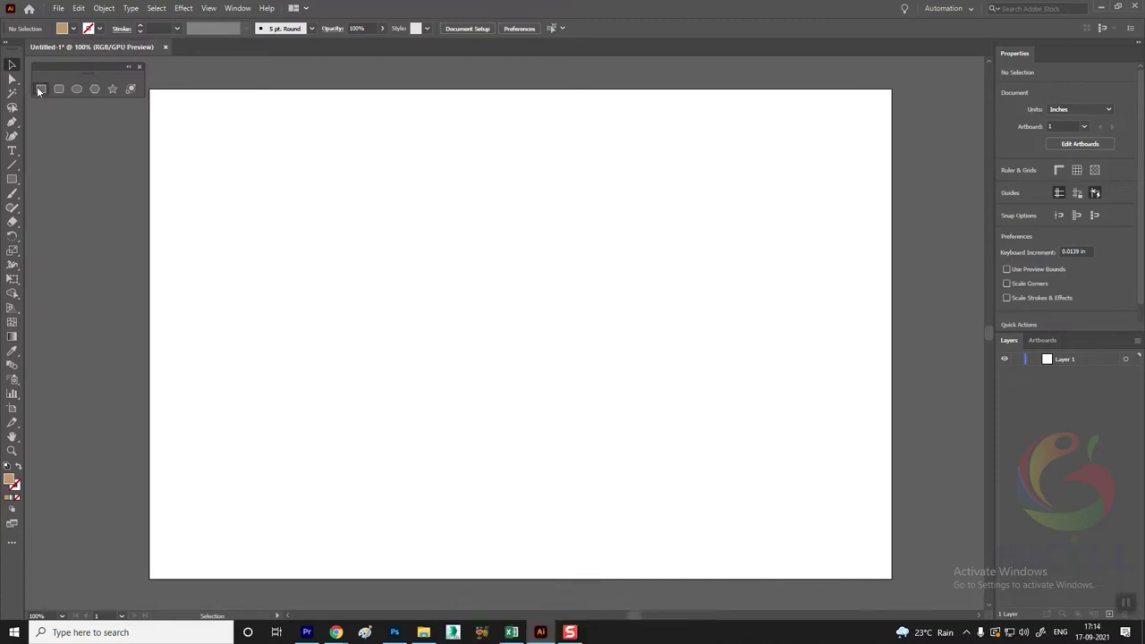
Draw a rectangle across the middle of the artboard with no fill and a red stroke
{"action": "left_click_drag", "start_coordinate": [325, 230], "coordinate": [714, 441]}
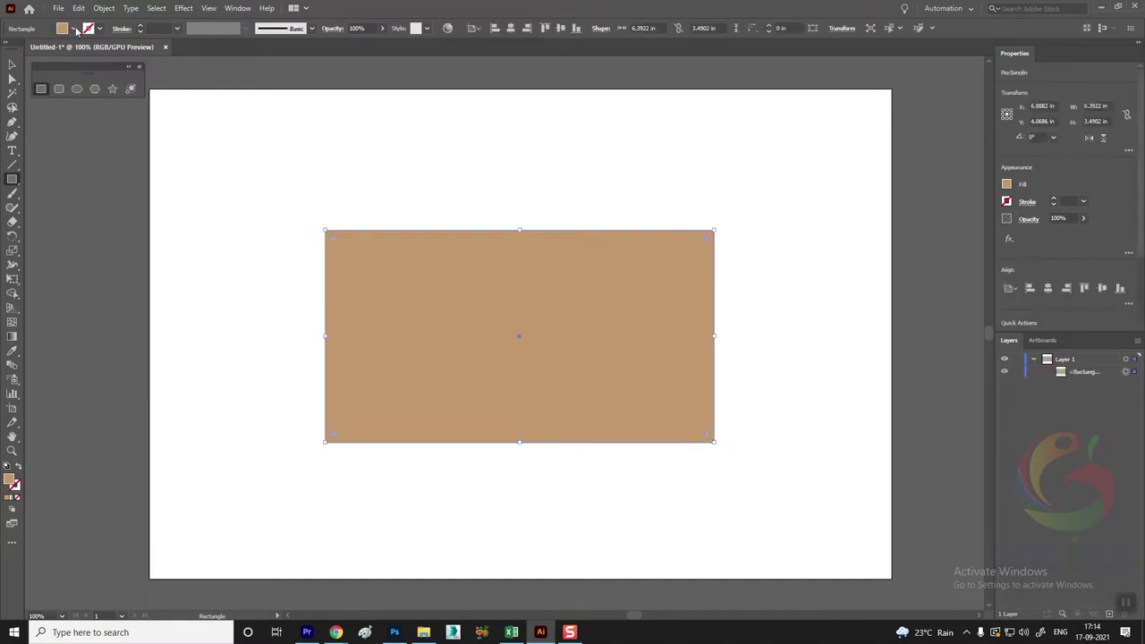
{"action": "left_click", "coordinate": [75, 28]}
{"action": "left_click", "coordinate": [9, 49]}
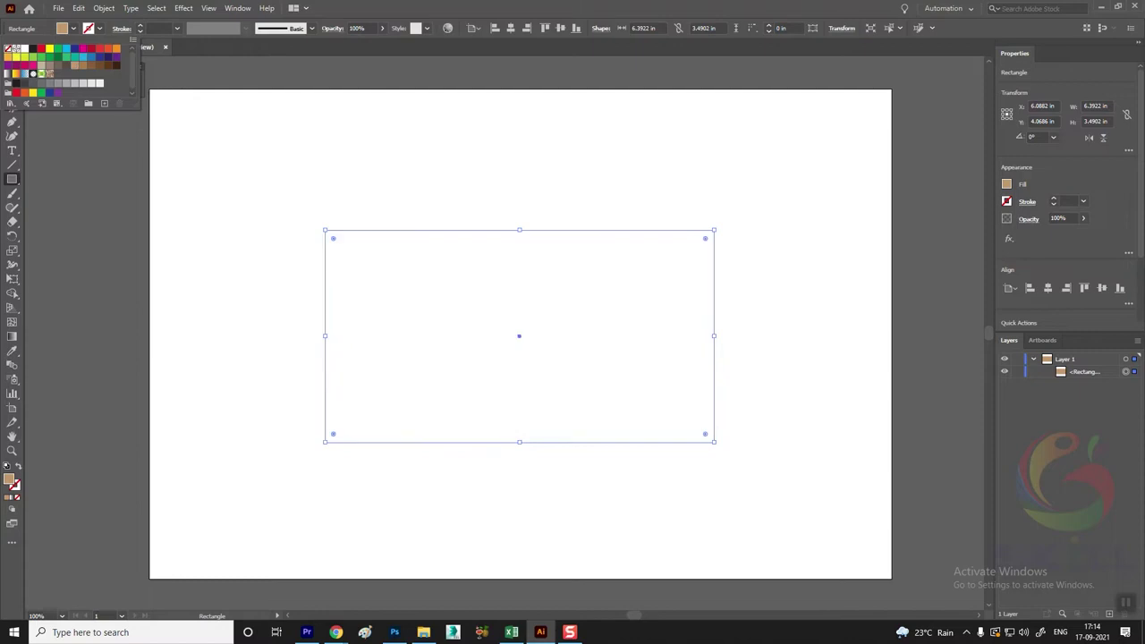
{"action": "left_click", "coordinate": [99, 29]}
{"action": "left_click", "coordinate": [99, 29]}
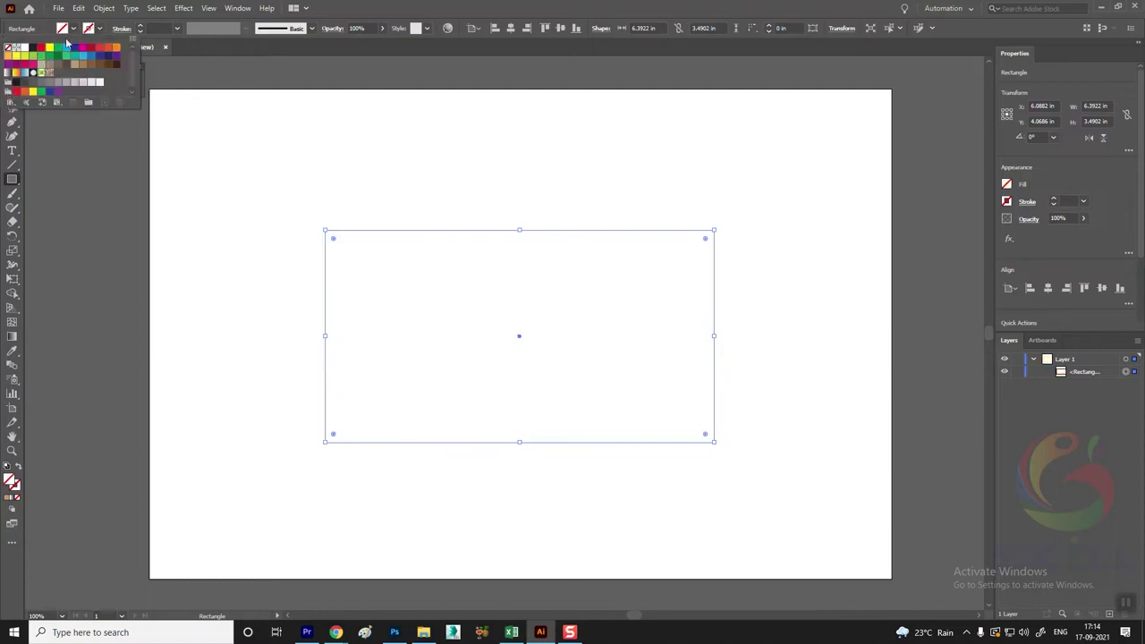
{"action": "left_click", "coordinate": [40, 48]}
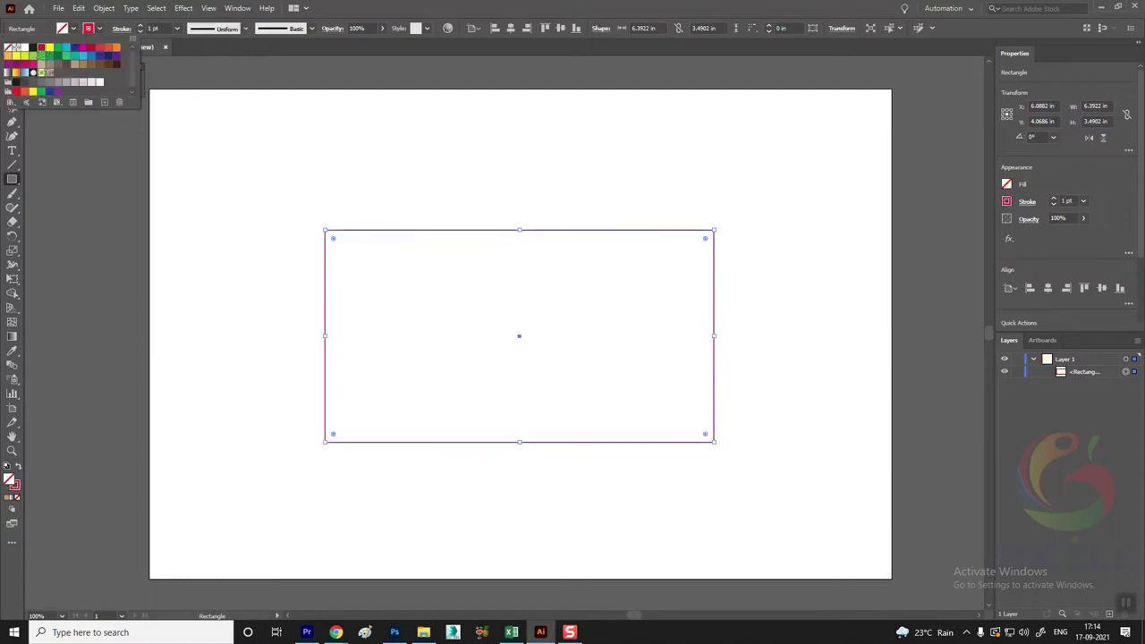
{"action": "key", "text": "Escape"}
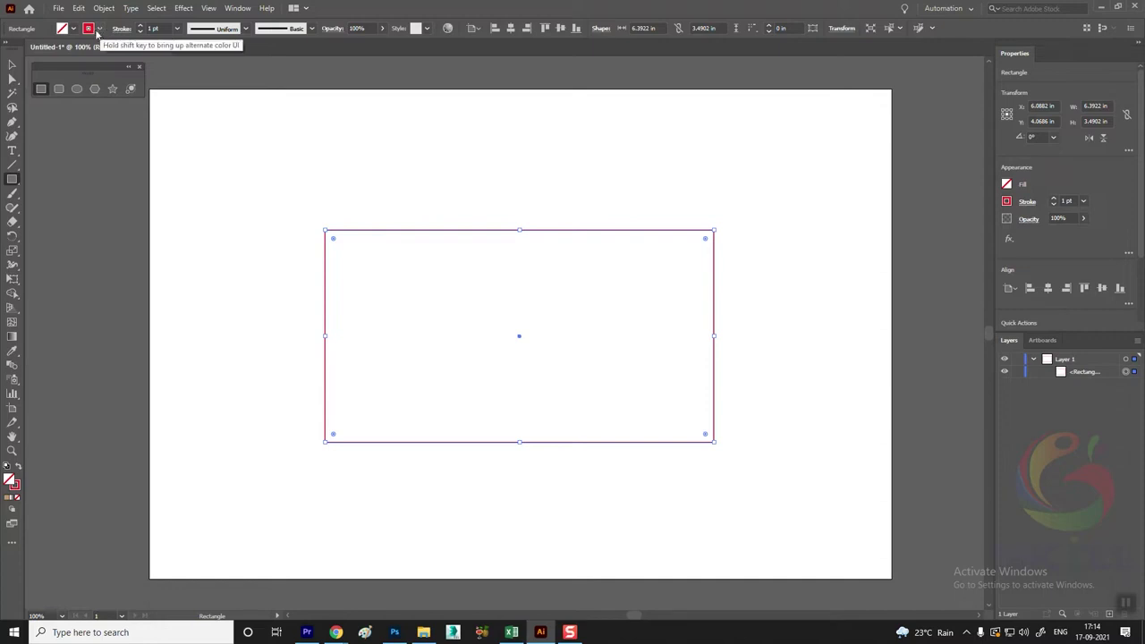
Set the rectangle's red stroke weight to 10 pt
{"action": "left_click", "coordinate": [141, 26]}
{"action": "left_click", "coordinate": [140, 26]}
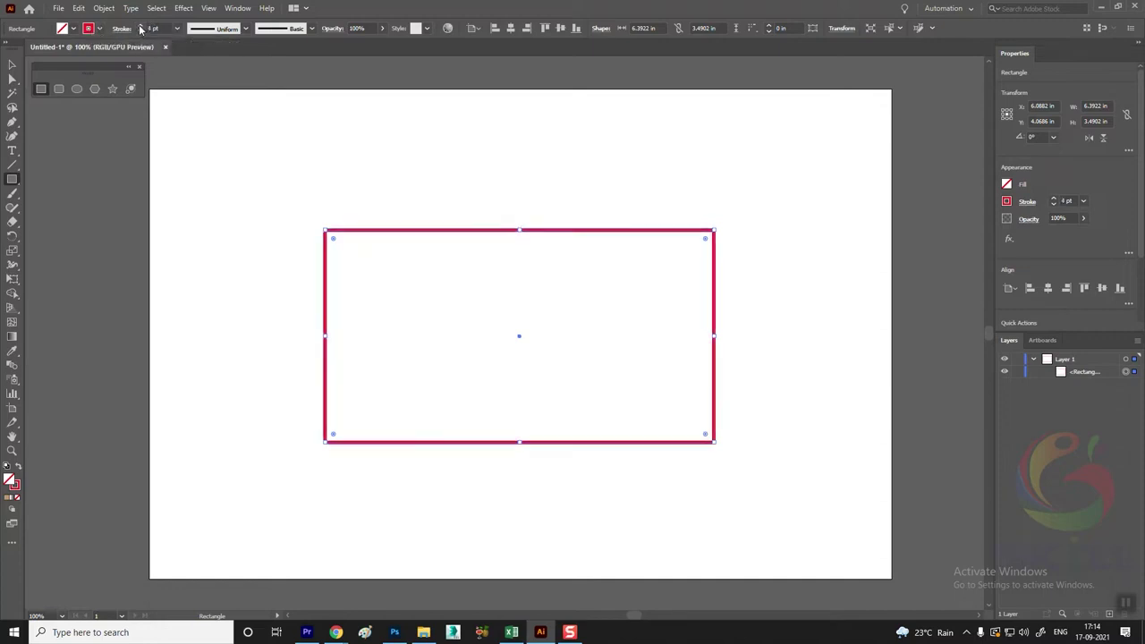
{"action": "left_click", "coordinate": [140, 26]}
{"action": "left_click", "coordinate": [140, 26]}
{"action": "left_click", "coordinate": [141, 25]}
{"action": "left_click", "coordinate": [141, 26]}
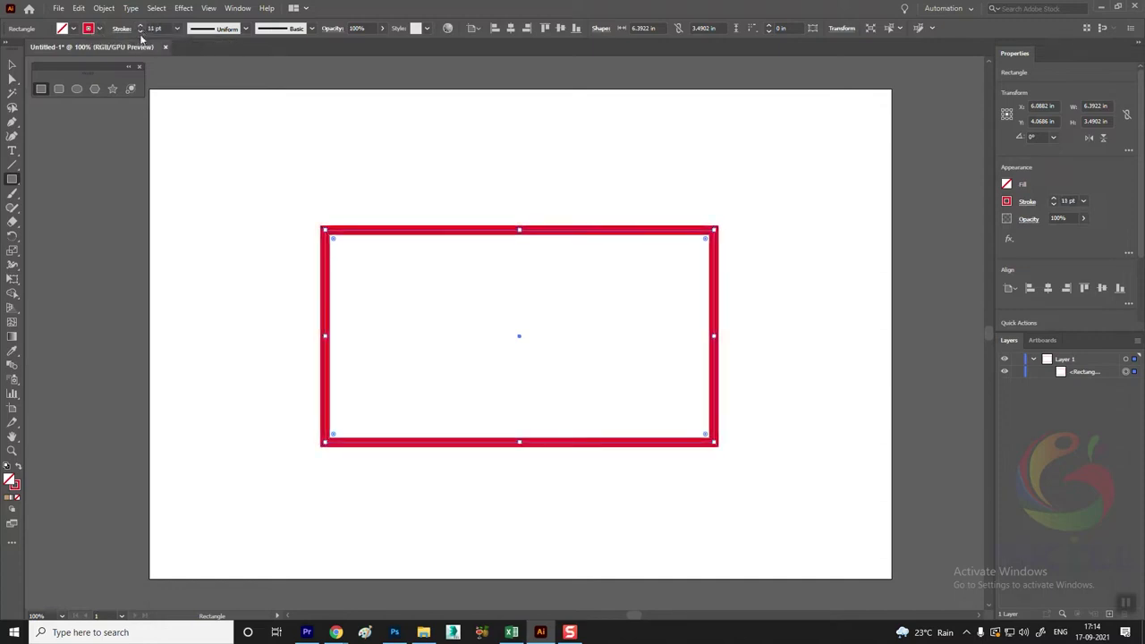
{"action": "left_click", "coordinate": [141, 34]}
Try several variable width profiles on the outline, ending with one tapering toward a corner
{"action": "left_click", "coordinate": [246, 28]}
{"action": "left_click", "coordinate": [209, 65]}
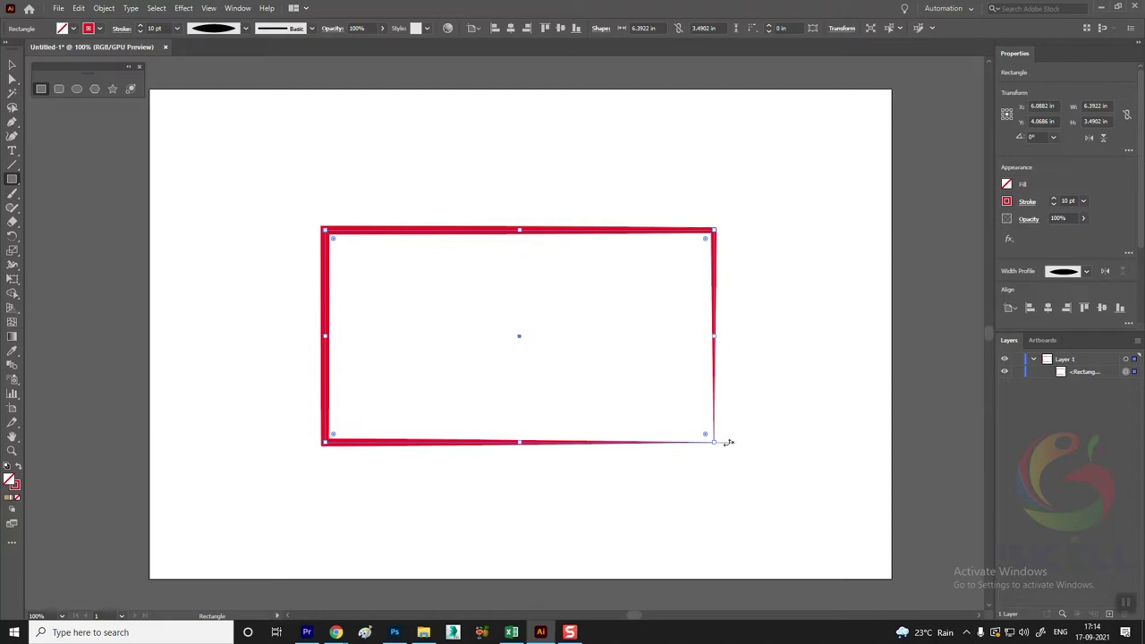
{"action": "left_click", "coordinate": [246, 28]}
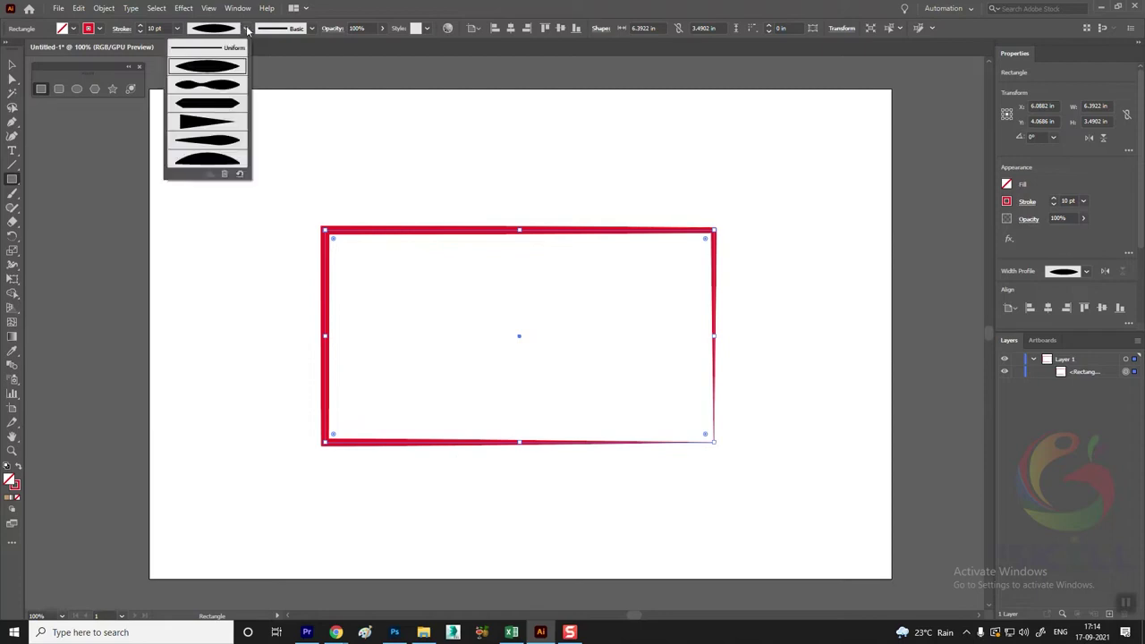
{"action": "left_click", "coordinate": [195, 121]}
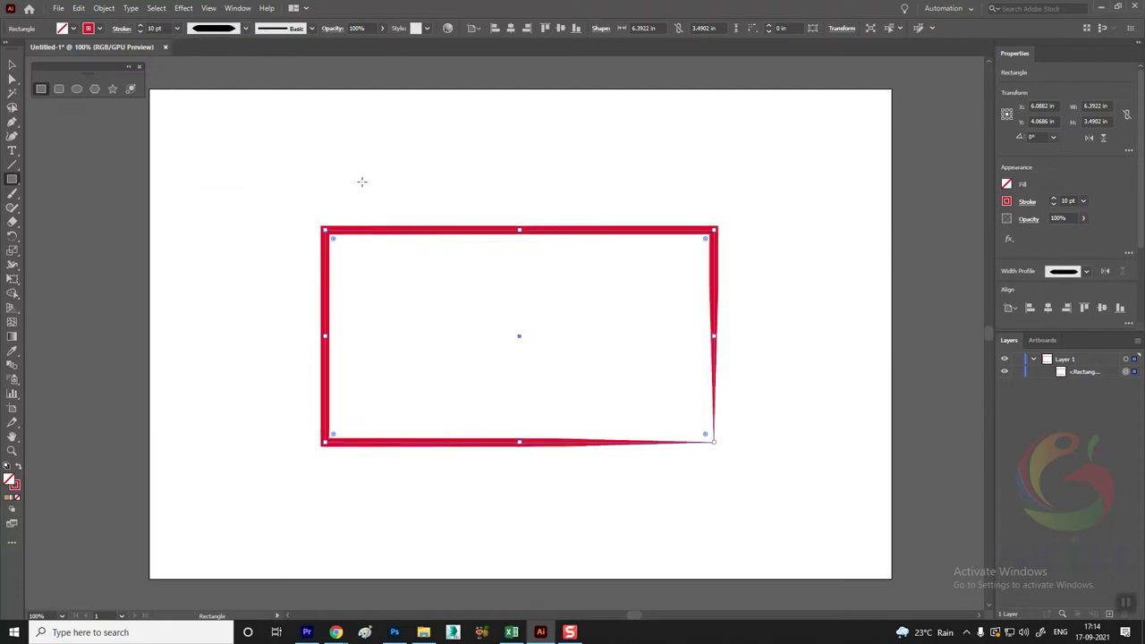
{"action": "left_click", "coordinate": [246, 29]}
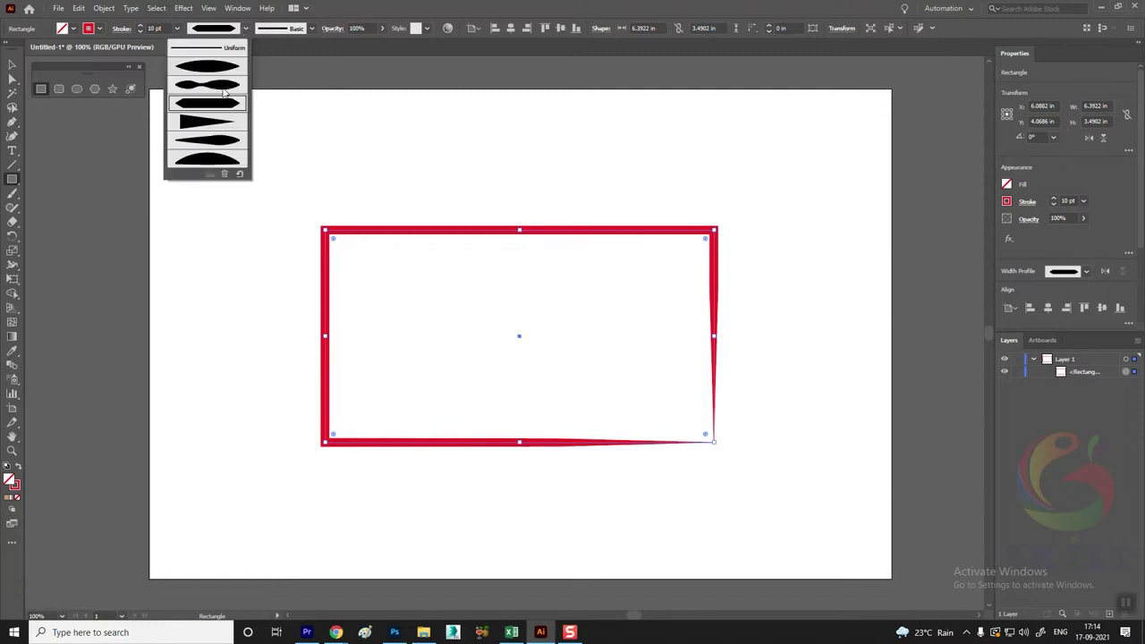
{"action": "left_click", "coordinate": [222, 118]}
{"action": "left_click", "coordinate": [246, 28]}
{"action": "left_click", "coordinate": [200, 142]}
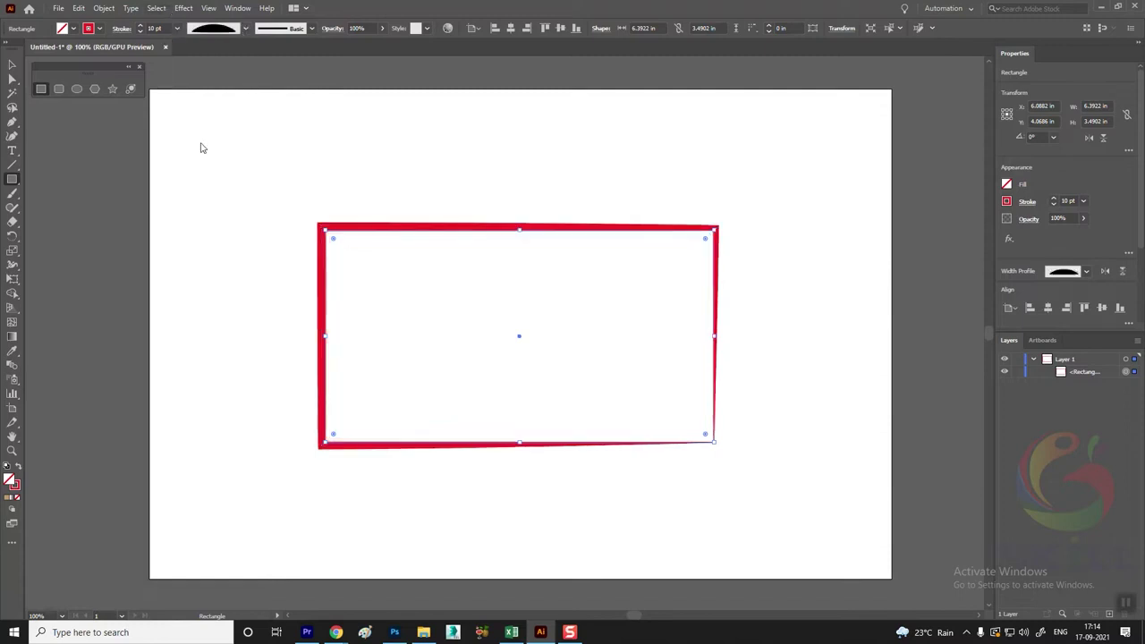
Apply the charcoal brush to the rectangle's outline
{"action": "left_click", "coordinate": [311, 28]}
{"action": "scroll", "coordinate": [312, 76], "scroll_direction": "down", "scroll_amount": 2}
{"action": "scroll", "coordinate": [312, 76], "scroll_direction": "down", "scroll_amount": 2}
{"action": "scroll", "coordinate": [311, 76], "scroll_direction": "down", "scroll_amount": 2}
{"action": "scroll", "coordinate": [311, 76], "scroll_direction": "down", "scroll_amount": 2}
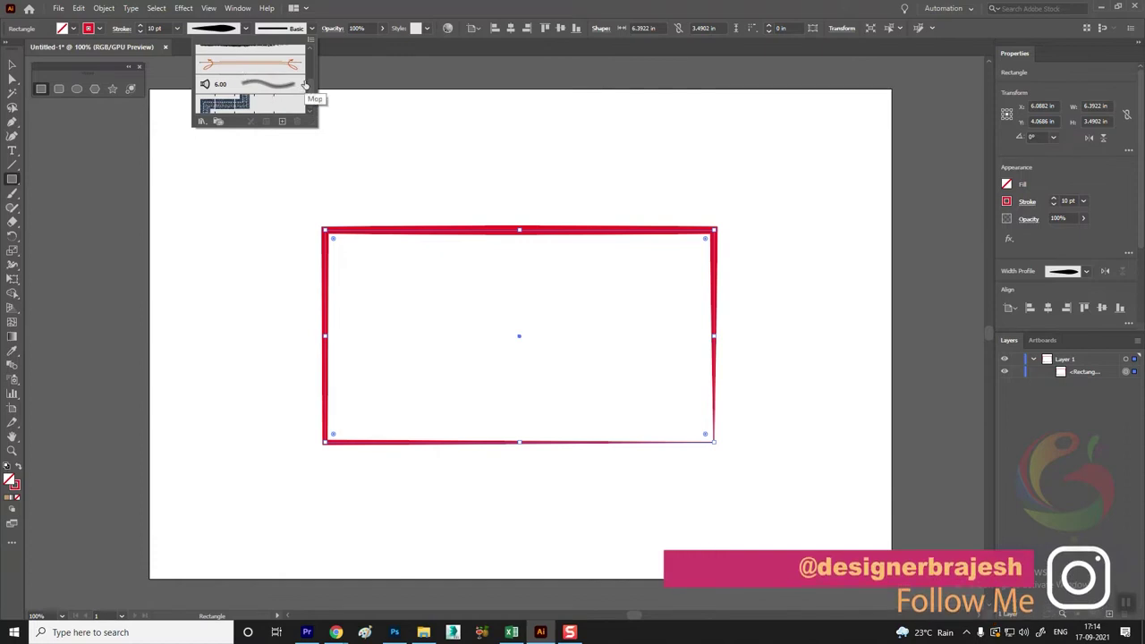
{"action": "scroll", "coordinate": [310, 106], "scroll_direction": "up", "scroll_amount": 4}
{"action": "scroll", "coordinate": [310, 98], "scroll_direction": "up", "scroll_amount": 4}
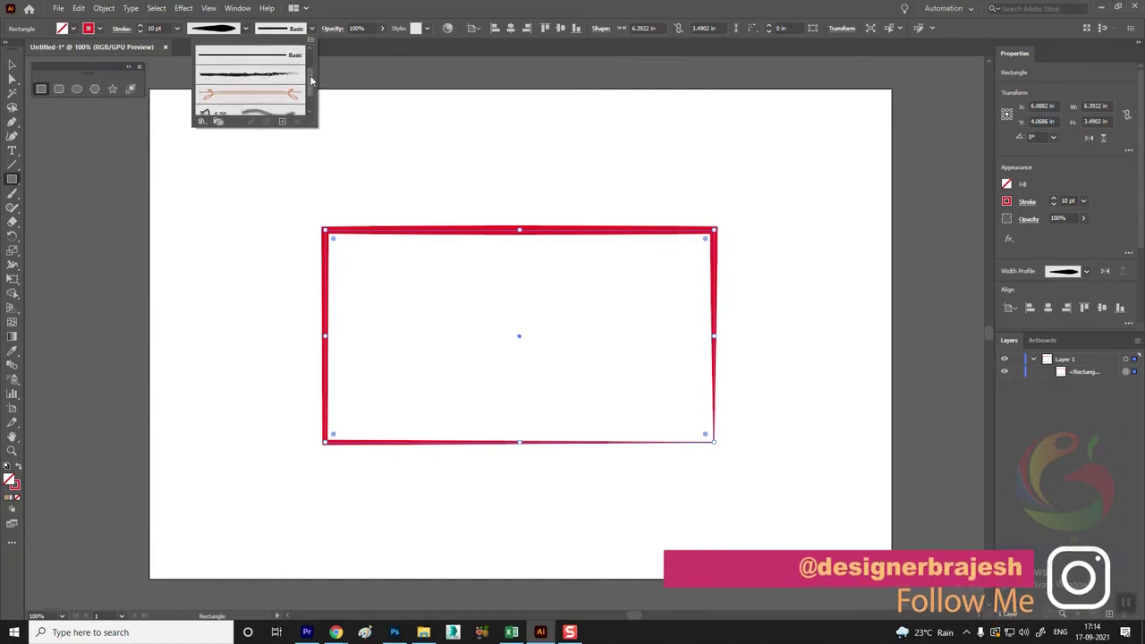
{"action": "left_click", "coordinate": [234, 74]}
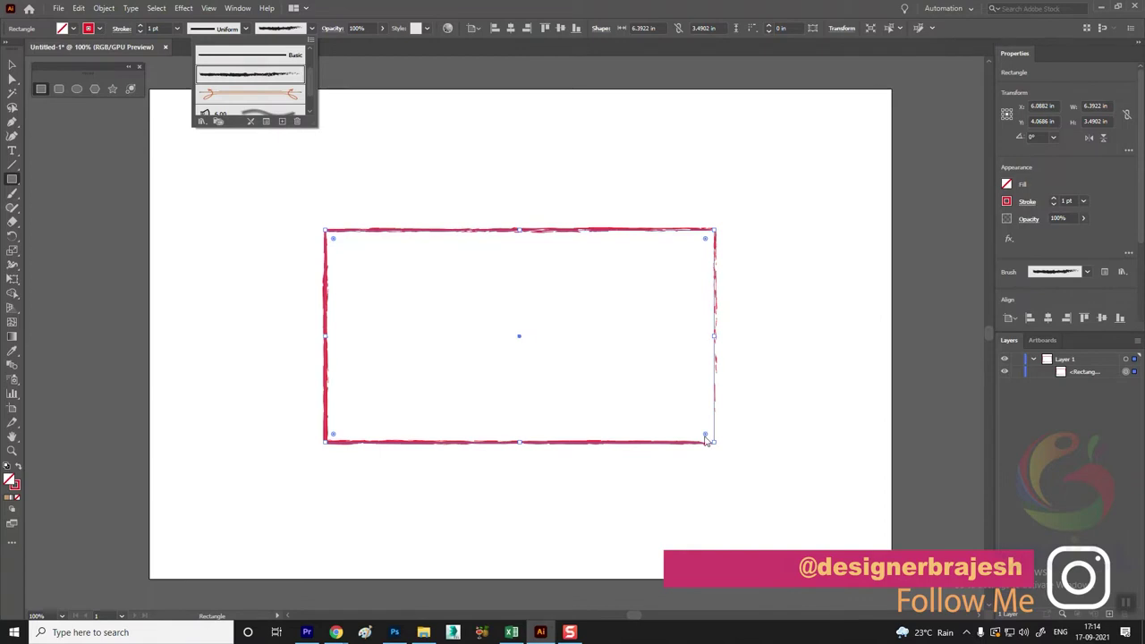
Start a new calligraphic brush, then cancel the Calligraphic Brush Options dialog
{"action": "left_click", "coordinate": [282, 121]}
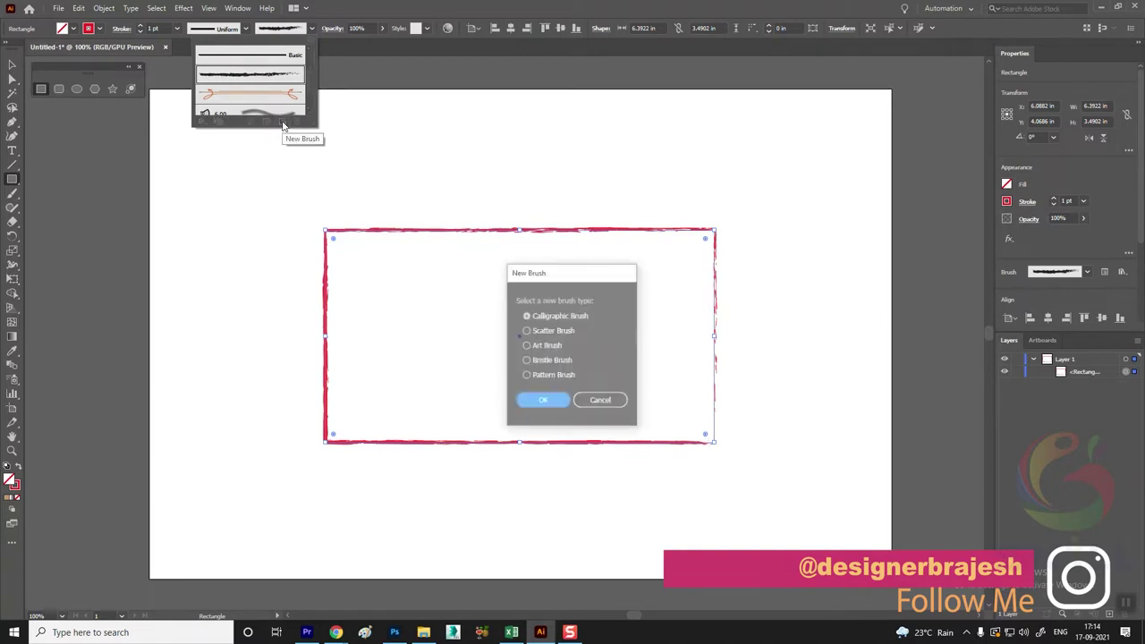
{"action": "left_click_drag", "start_coordinate": [556, 273], "coordinate": [580, 213]}
{"action": "left_click", "coordinate": [550, 269]}
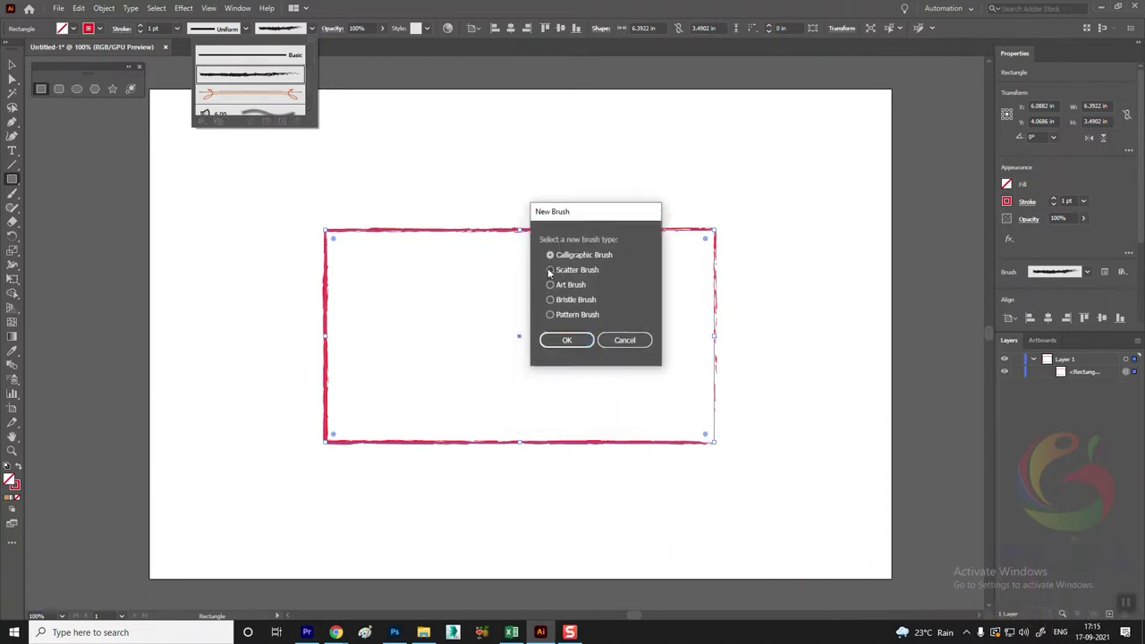
{"action": "left_click", "coordinate": [556, 286]}
{"action": "left_click", "coordinate": [549, 255]}
{"action": "left_click", "coordinate": [566, 340]}
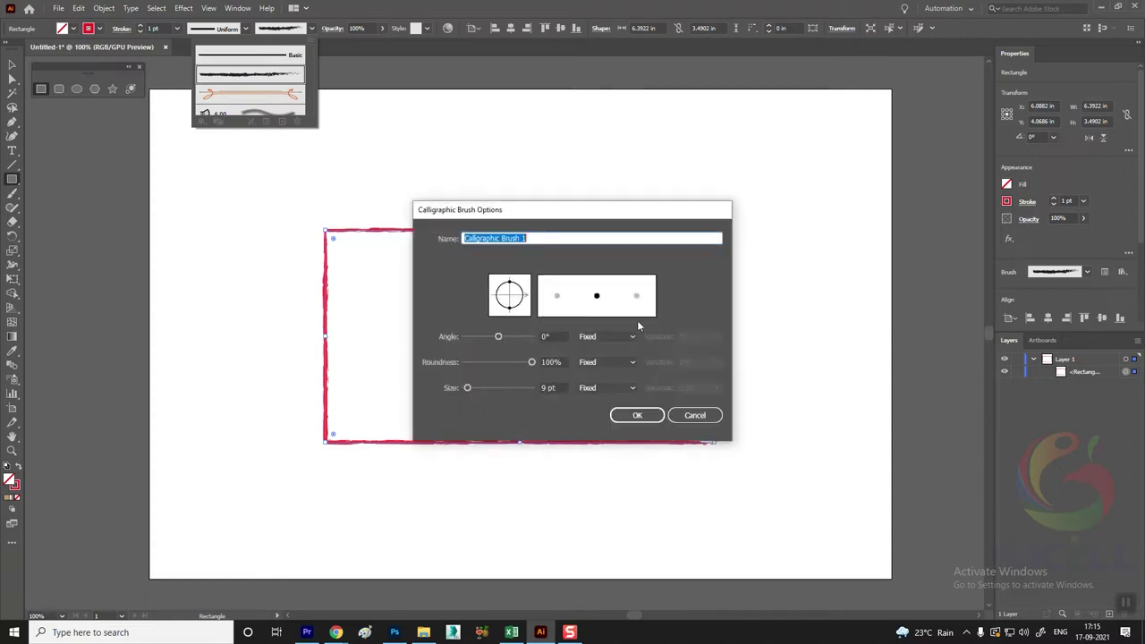
{"action": "left_click", "coordinate": [697, 416]}
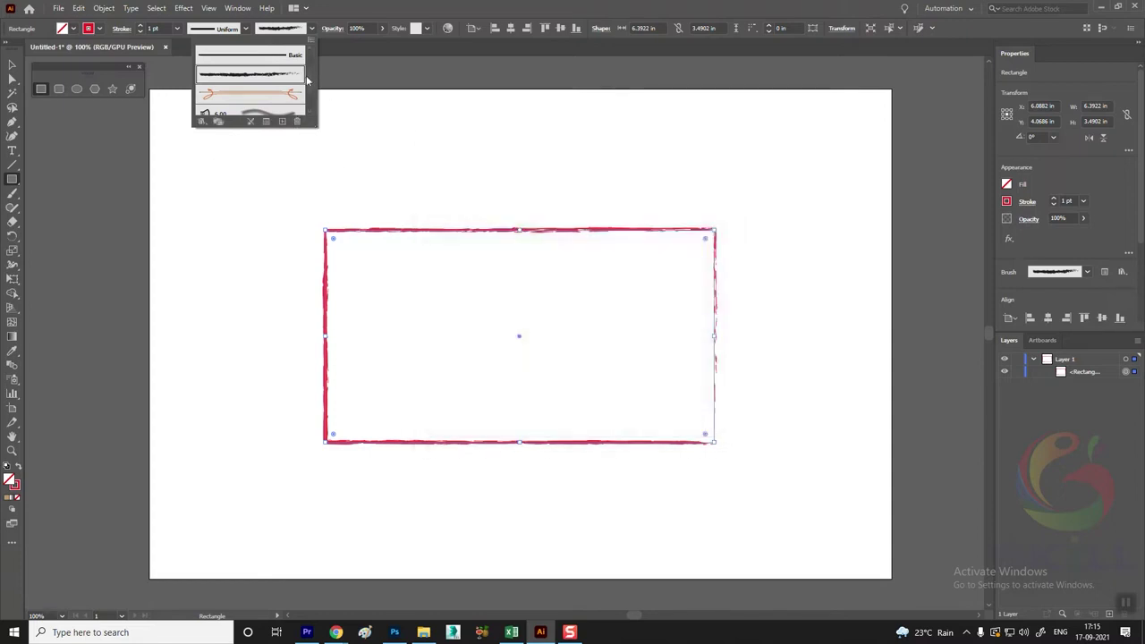
{"action": "scroll", "coordinate": [309, 85], "scroll_direction": "up", "scroll_amount": 2}
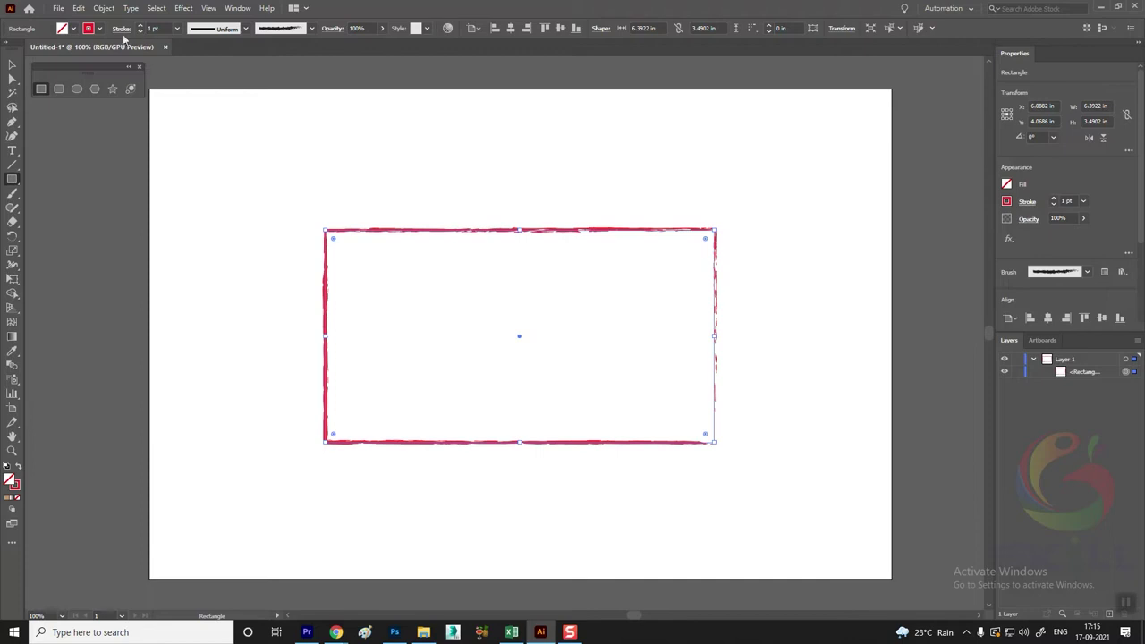
Switch the outline back to the Basic brush and raise its weight to 8 pt
{"action": "left_click", "coordinate": [311, 29]}
{"action": "left_click", "coordinate": [273, 94]}
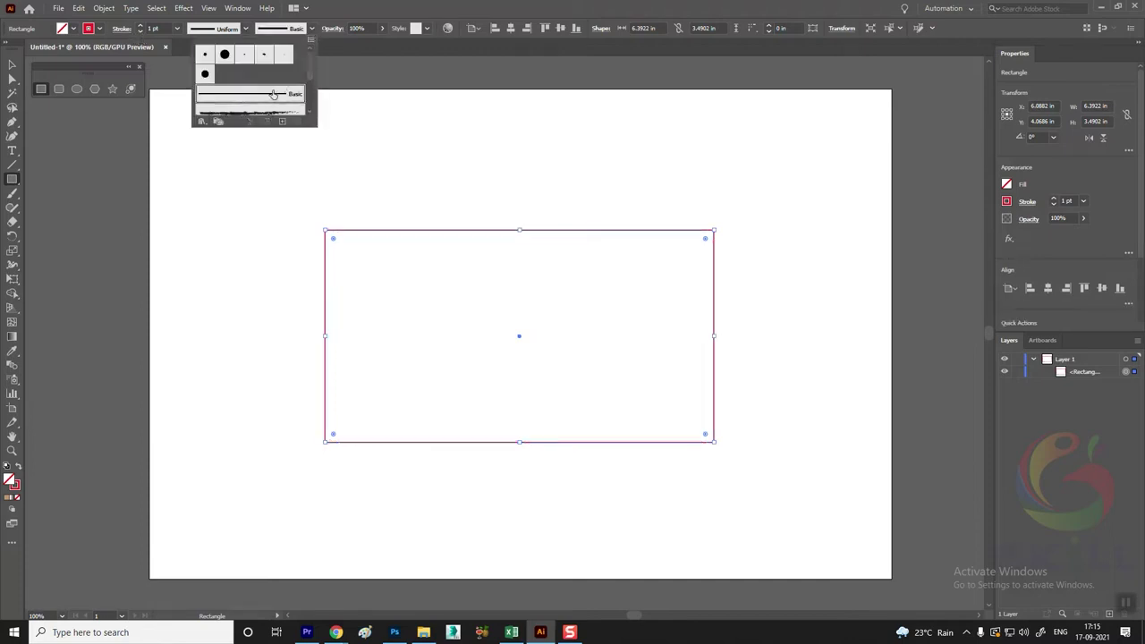
{"action": "left_click", "coordinate": [141, 27]}
{"action": "left_click", "coordinate": [141, 27]}
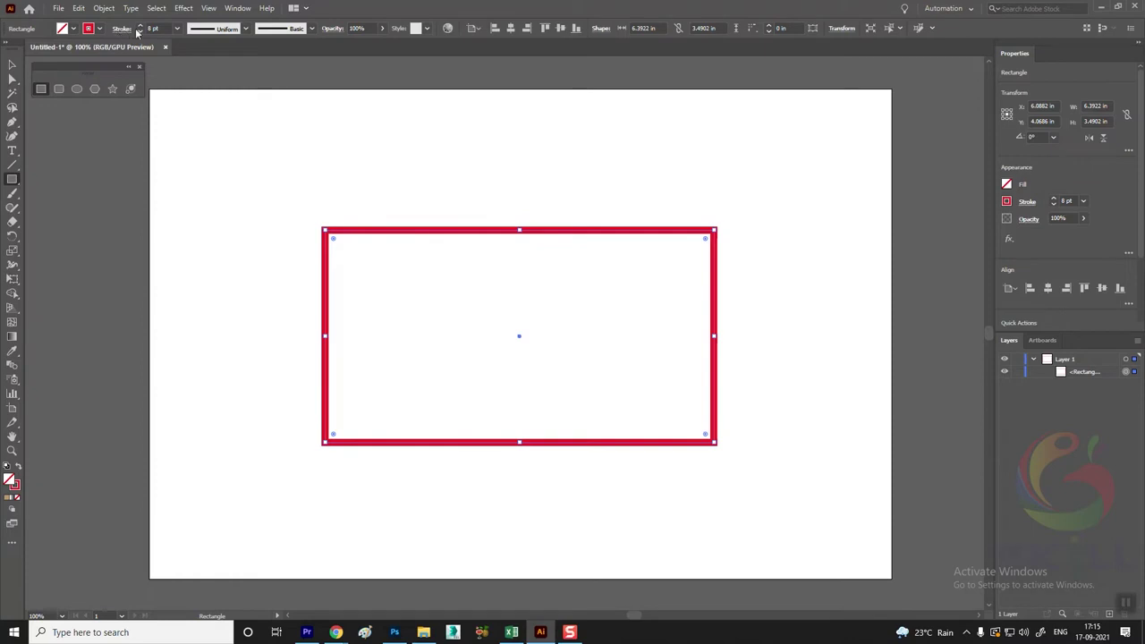
{"action": "left_click", "coordinate": [237, 8]}
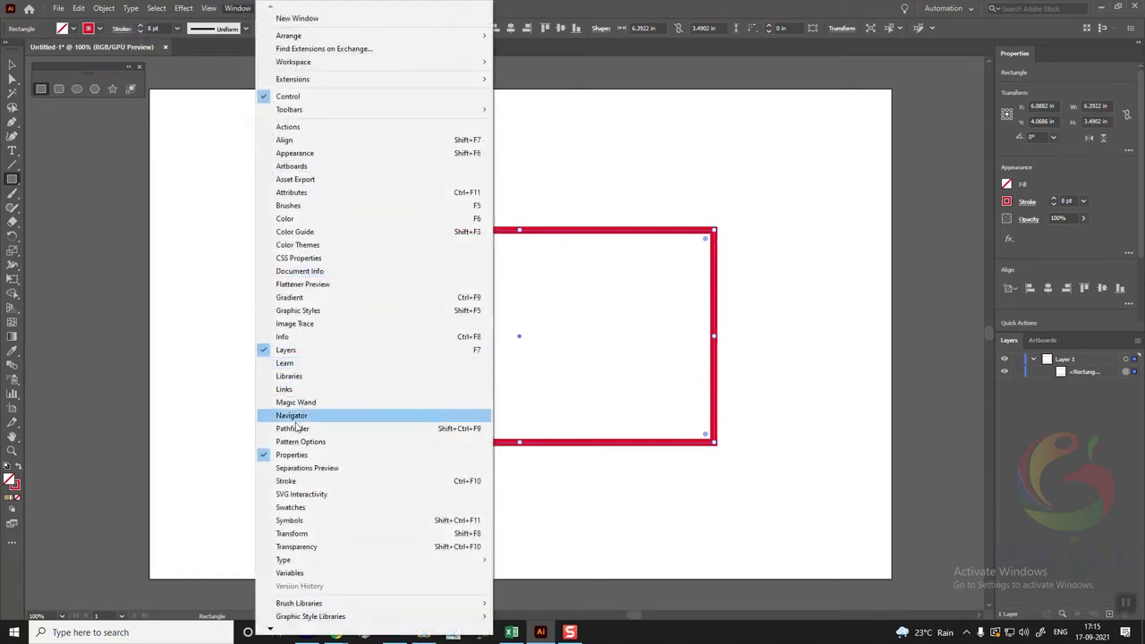
Open and reposition the full Stroke panel, then close the stroke flyout and floating Stroke panel
{"action": "left_click", "coordinate": [295, 481]}
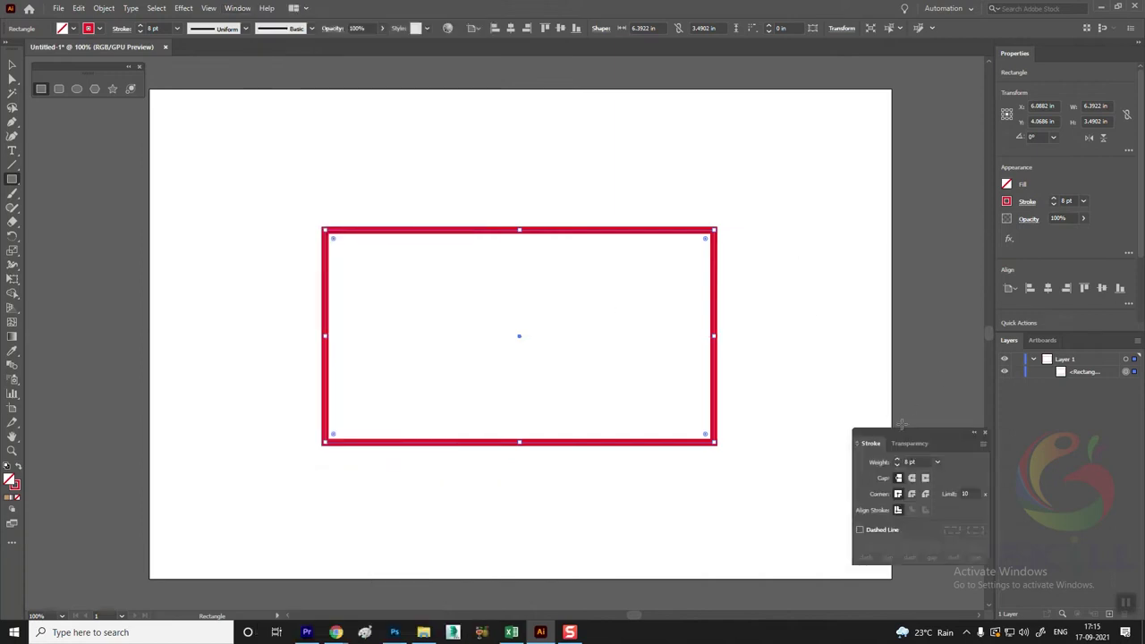
{"action": "mouse_move", "coordinate": [907, 432]}
{"action": "left_mouse_down"}
{"action": "mouse_move", "coordinate": [798, 120]}
{"action": "mouse_move", "coordinate": [822, 110]}
{"action": "left_mouse_up"}
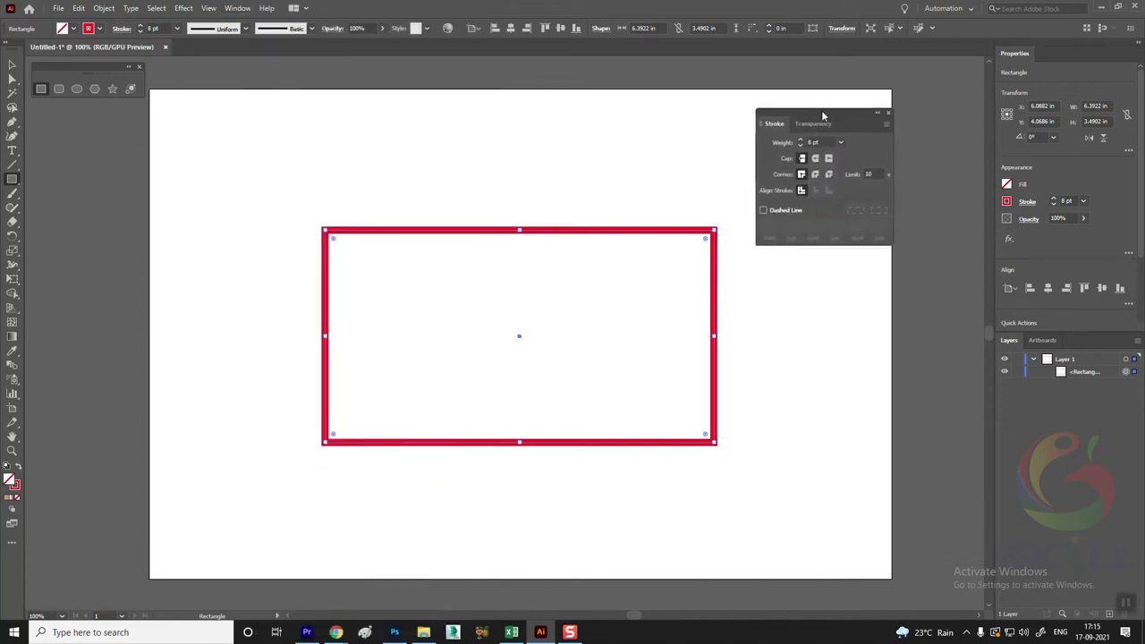
{"action": "left_click", "coordinate": [121, 29]}
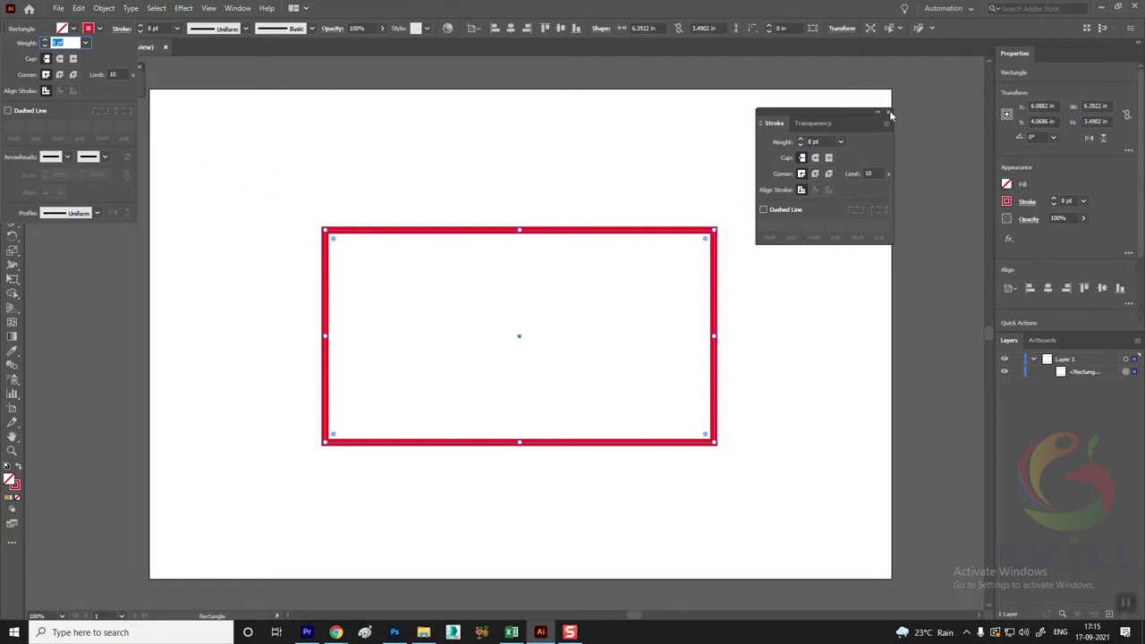
{"action": "left_click", "coordinate": [893, 116]}
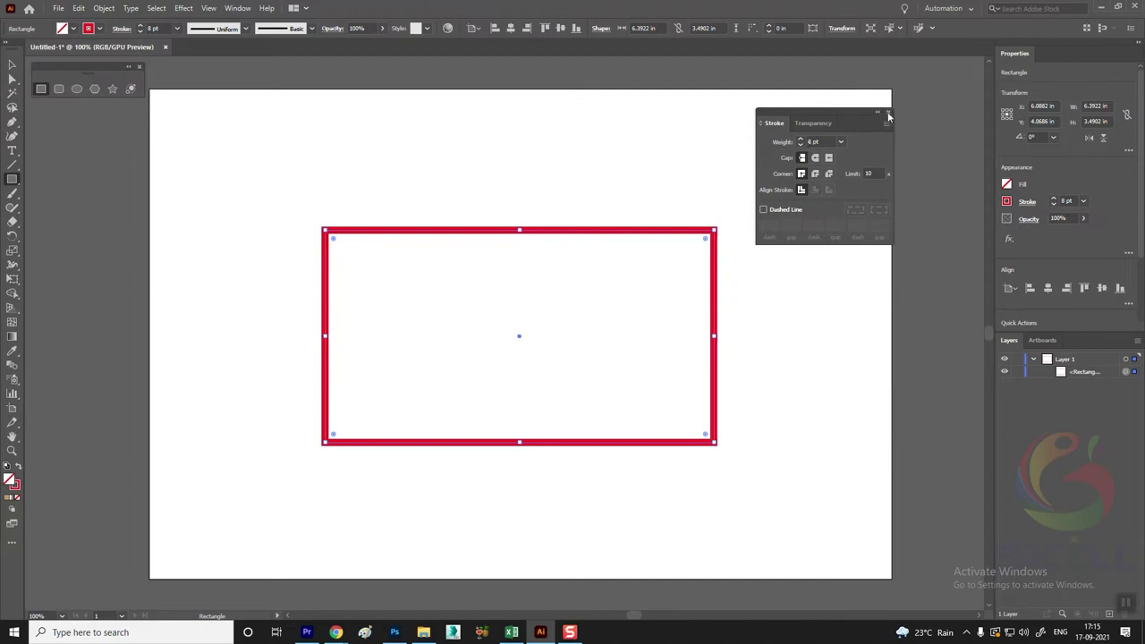
{"action": "left_click", "coordinate": [888, 114]}
Dismiss the panel list and Rectangle dialog, then give the 8 pt stroke round caps
{"action": "left_click", "coordinate": [242, 9]}
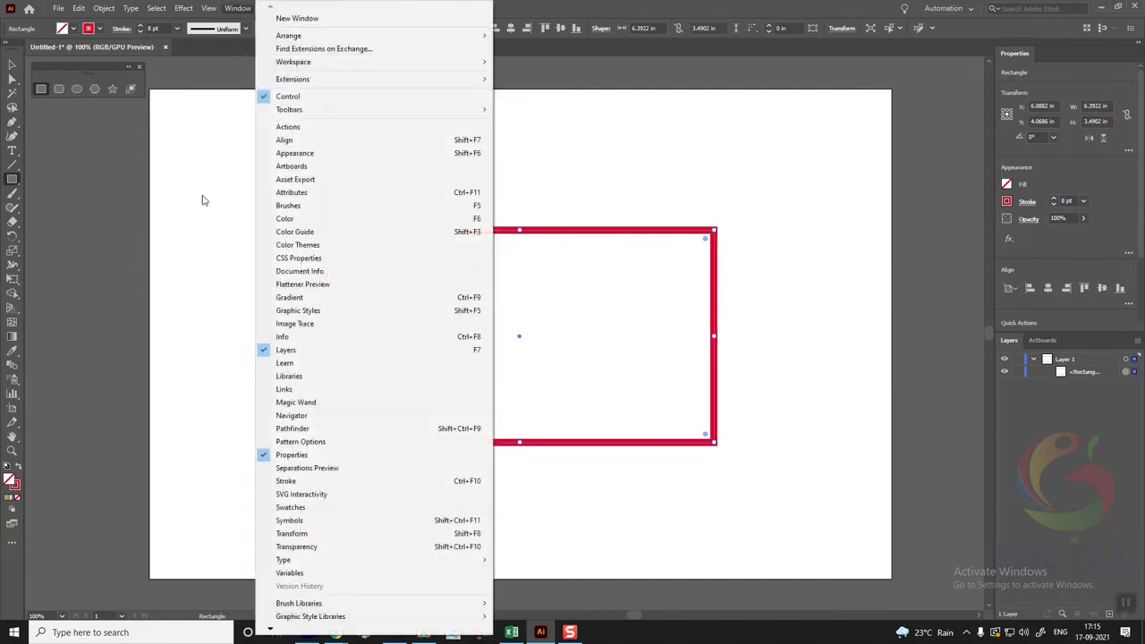
{"action": "left_click", "coordinate": [517, 288]}
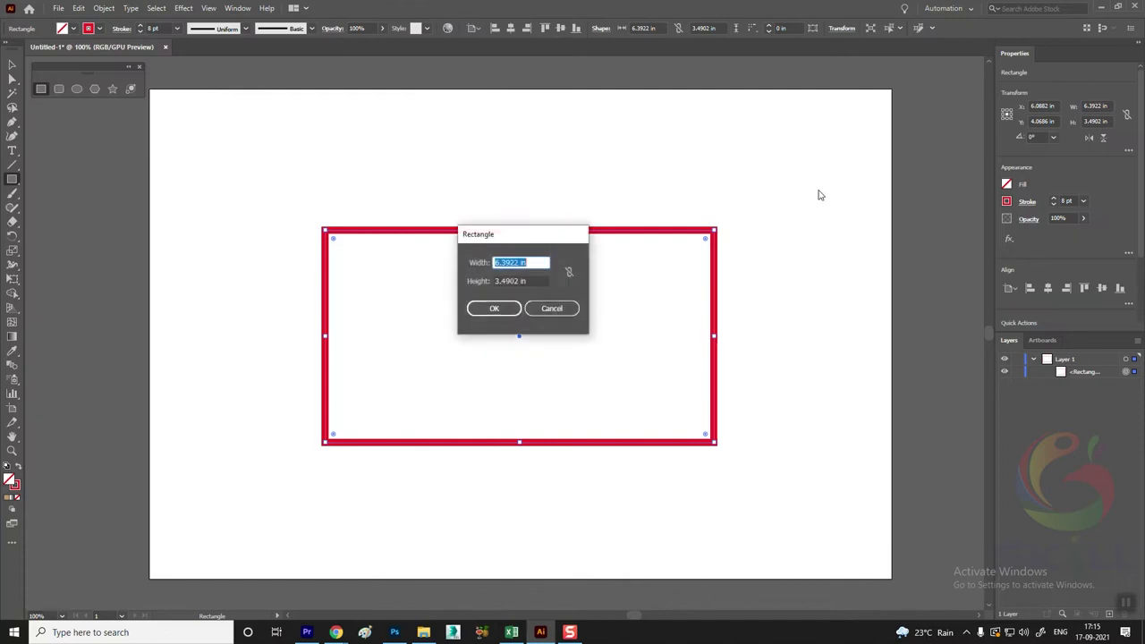
{"action": "left_click", "coordinate": [563, 311]}
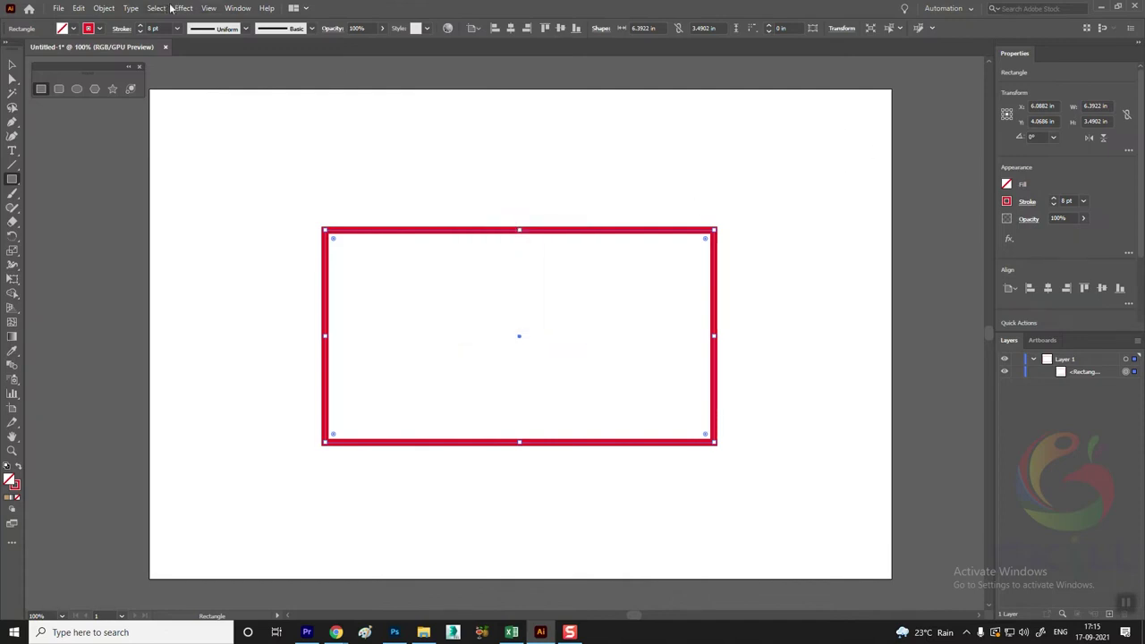
{"action": "left_click", "coordinate": [120, 29]}
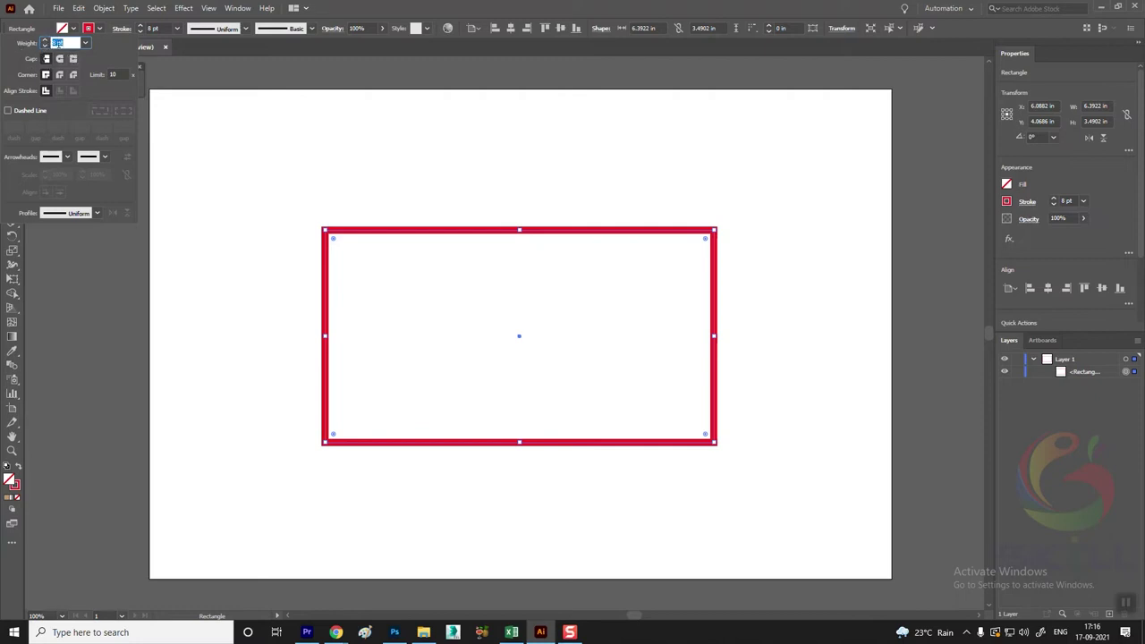
{"action": "left_click", "coordinate": [60, 60]}
Zoom into the top-left corner and try a bevel join before settling on miter joins
{"action": "left_click", "coordinate": [325, 226]}
{"action": "scroll", "coordinate": [325, 226], "scroll_direction": "up", "scroll_amount": 3}
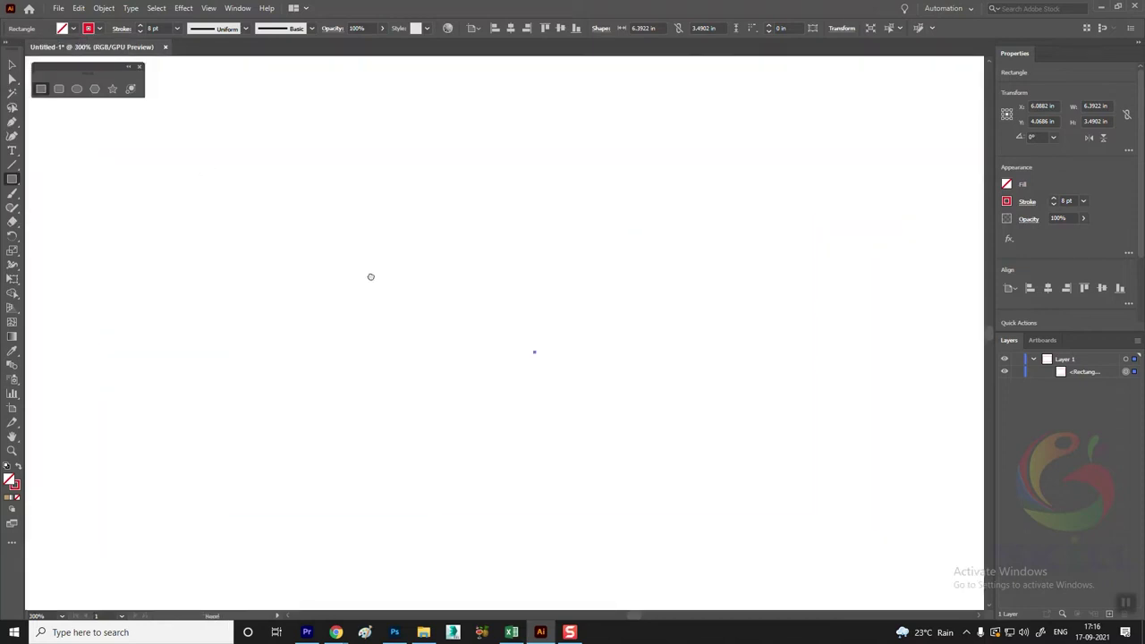
{"action": "left_click", "coordinate": [120, 30]}
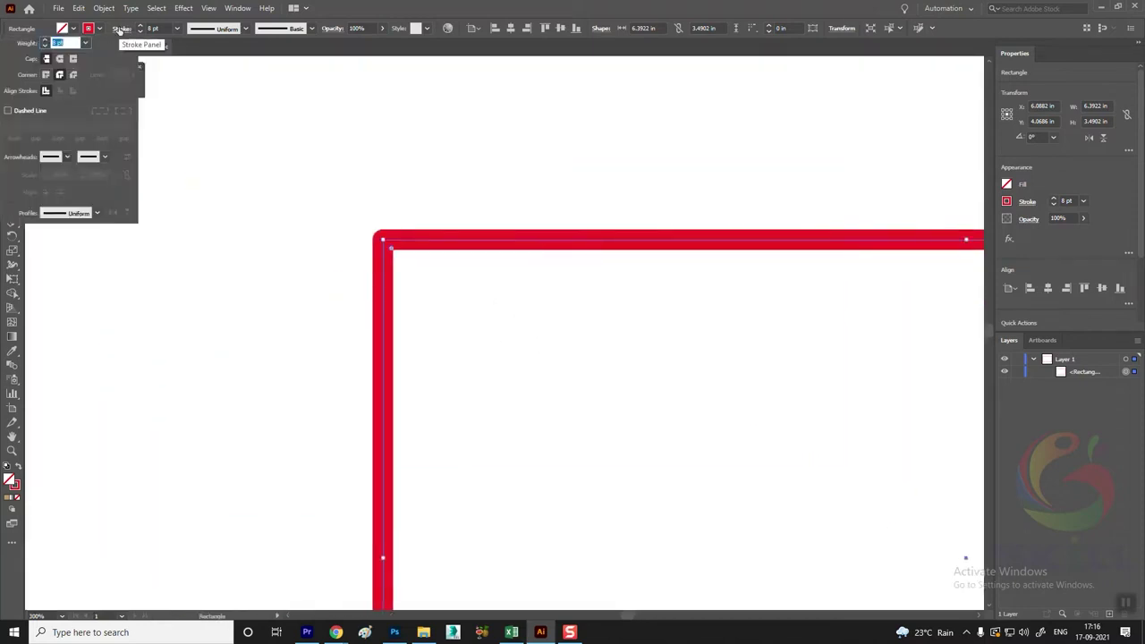
{"action": "left_click", "coordinate": [74, 75]}
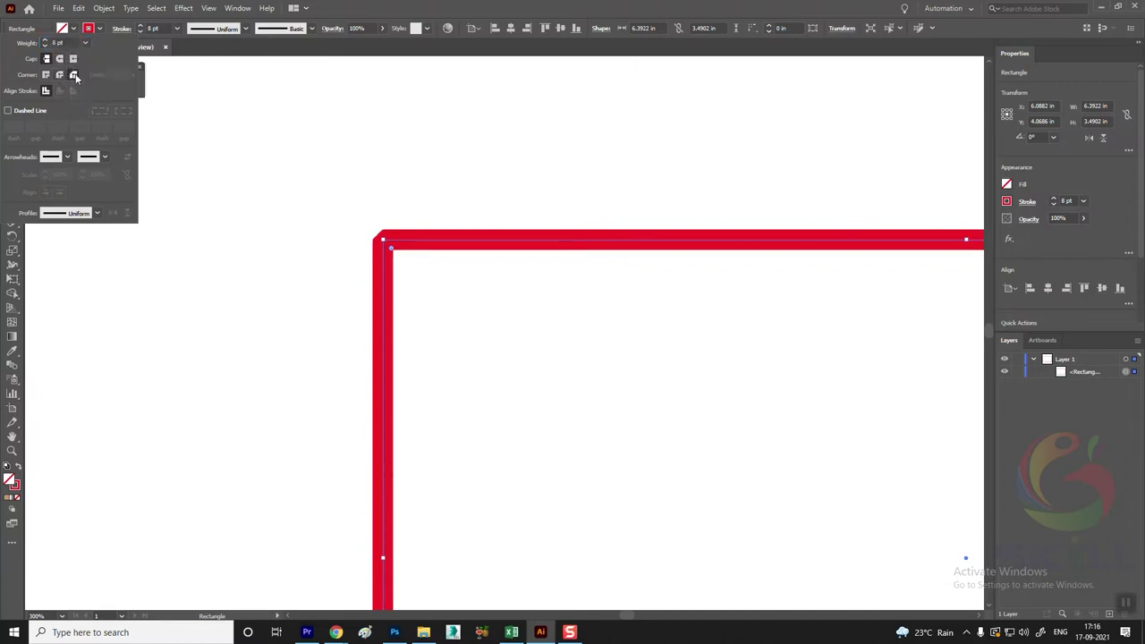
{"action": "left_click", "coordinate": [46, 75]}
Make the rectangle's outline a dashed line and thin it to 6 pt
{"action": "left_click", "coordinate": [10, 111]}
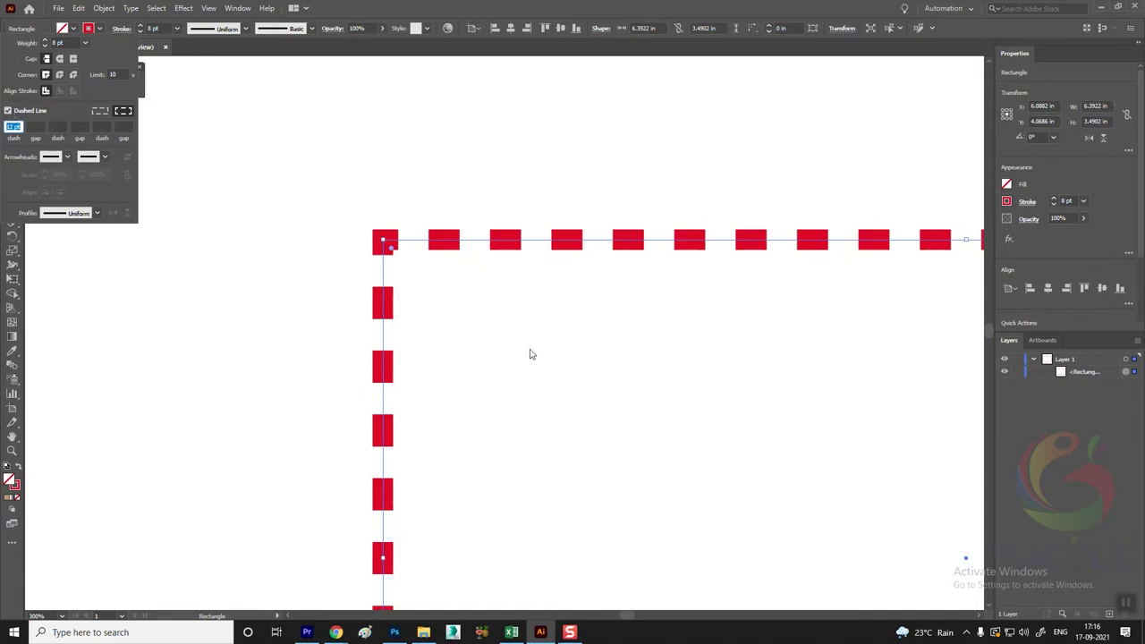
{"action": "key", "text": "ctrl+minus"}
{"action": "key", "text": "ctrl+minus"}
{"action": "key", "text": "ctrl+plus"}
{"action": "left_click_drag", "start_coordinate": [417, 295], "coordinate": [445, 311]}
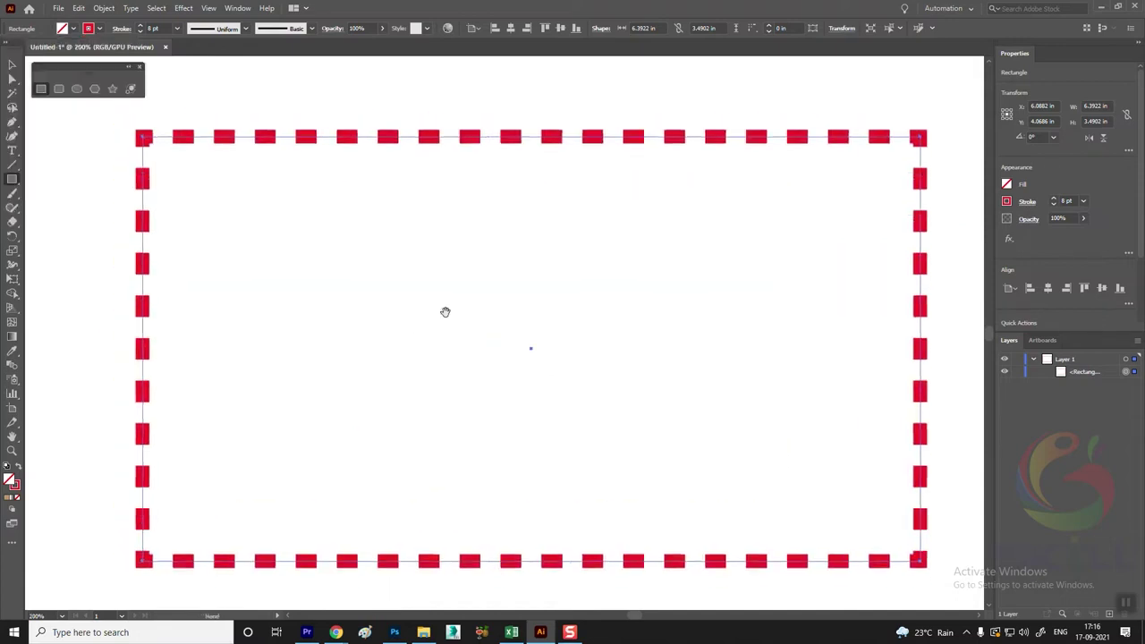
{"action": "left_click", "coordinate": [121, 29]}
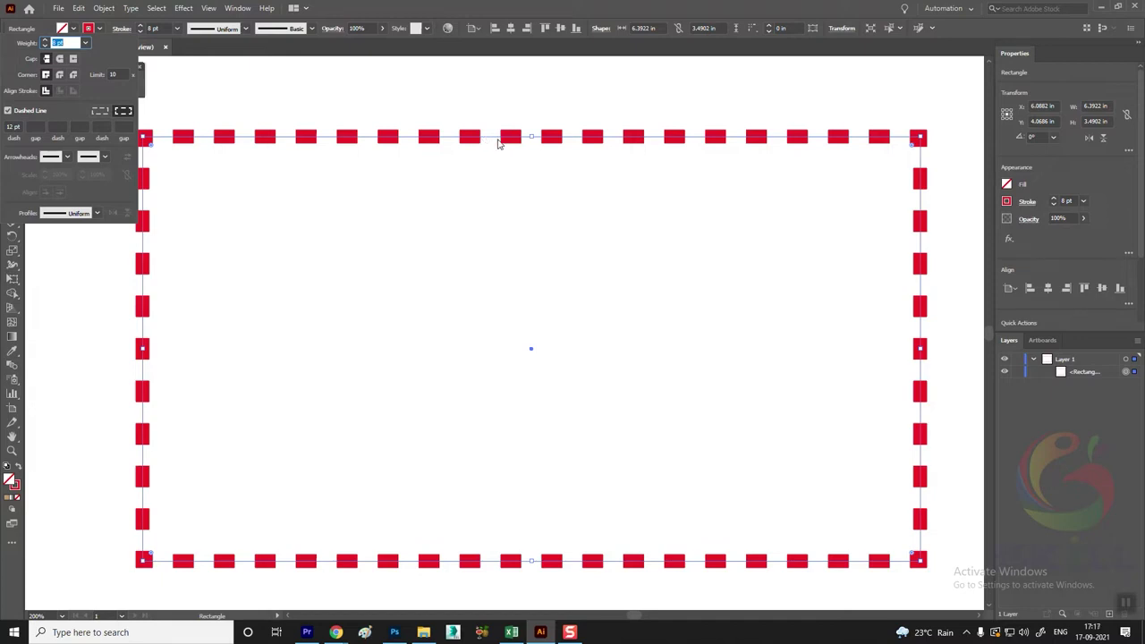
{"action": "left_click", "coordinate": [45, 47]}
{"action": "left_click", "coordinate": [45, 46]}
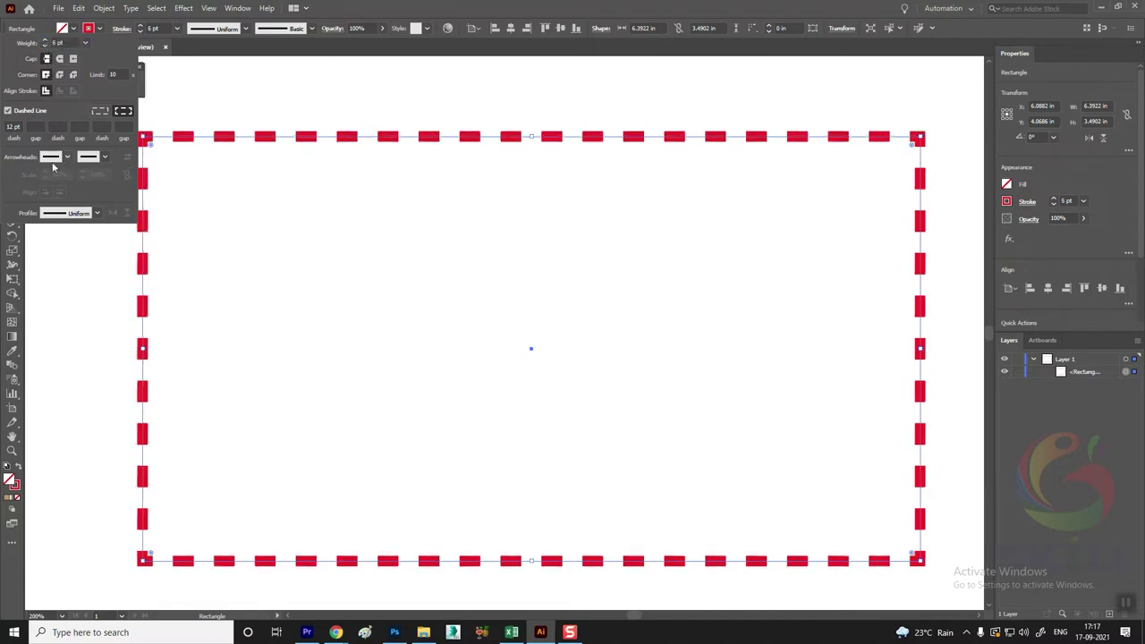
Set the first dash to 20 pt and the first gap to 30 pt
{"action": "left_click", "coordinate": [14, 126]}
{"action": "type", "text": "30"}
{"action": "key", "text": "Tab"}
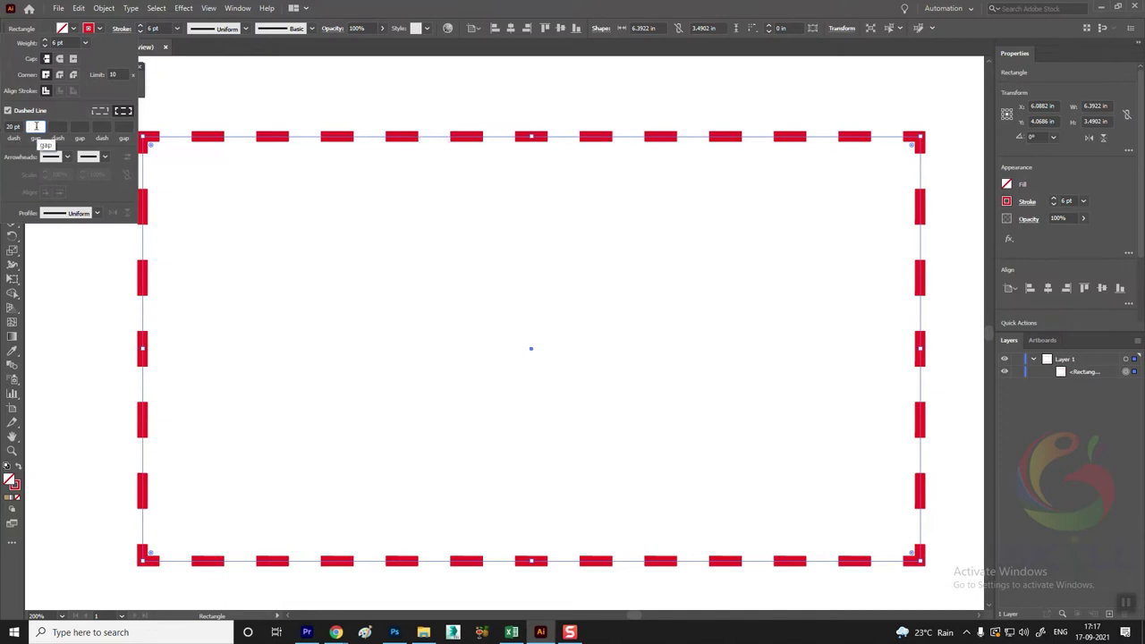
{"action": "key", "text": "Return"}
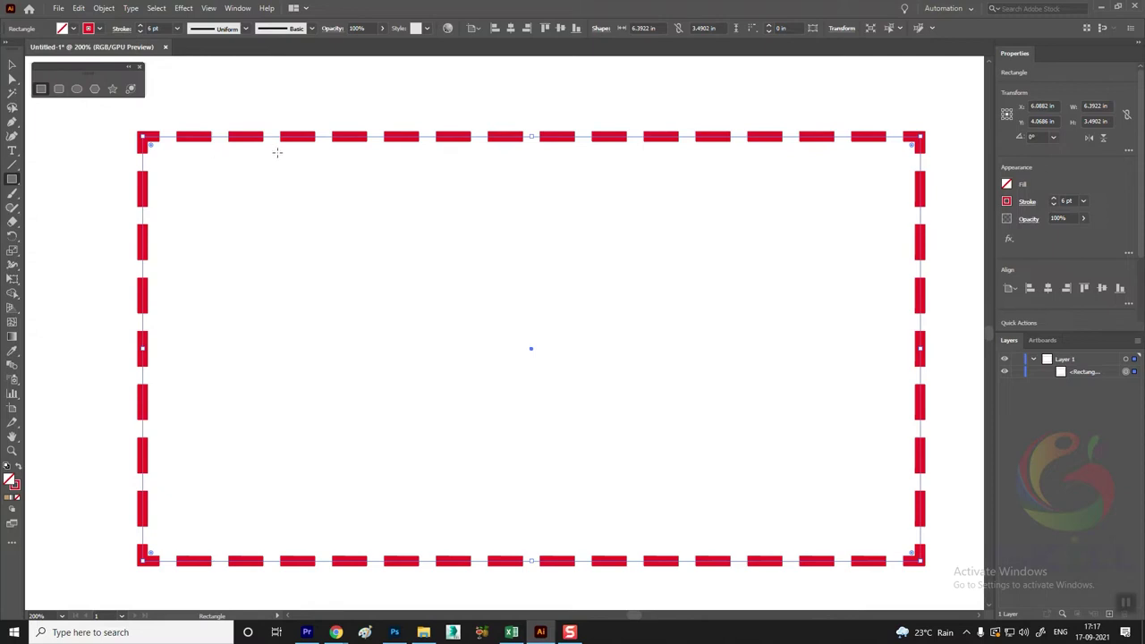
{"action": "left_click", "coordinate": [122, 29]}
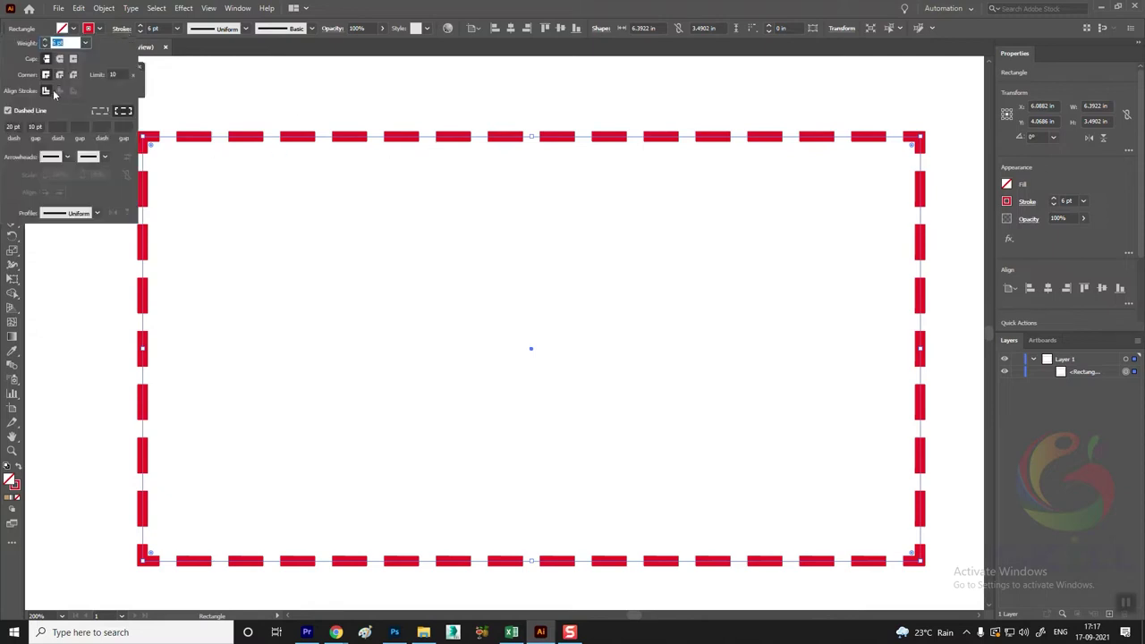
{"action": "type", "text": "30"}
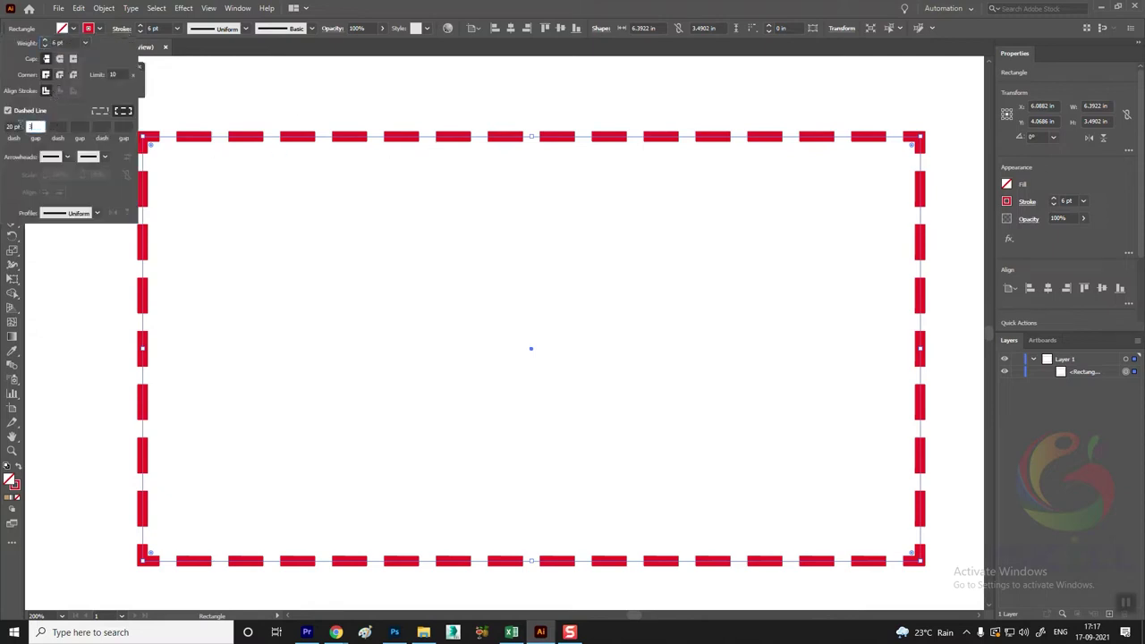
{"action": "left_click", "coordinate": [55, 127]}
{"action": "type", "text": "10"}
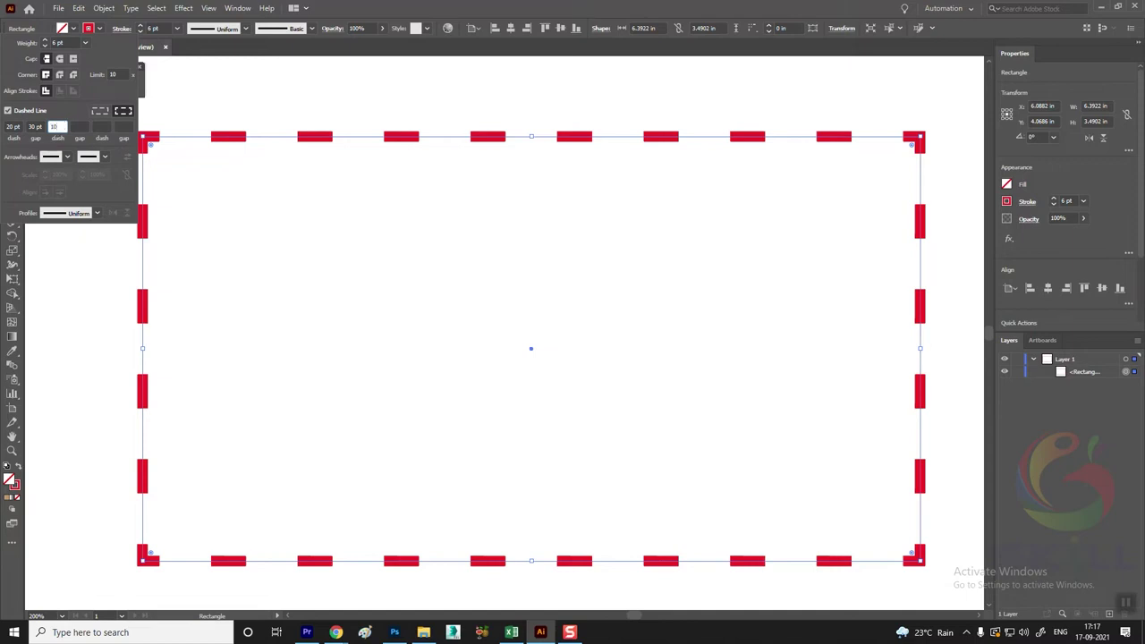
Fill the remaining dash and gap fields with 10, 20, 5 and 10 pt
{"action": "key", "text": "Tab"}
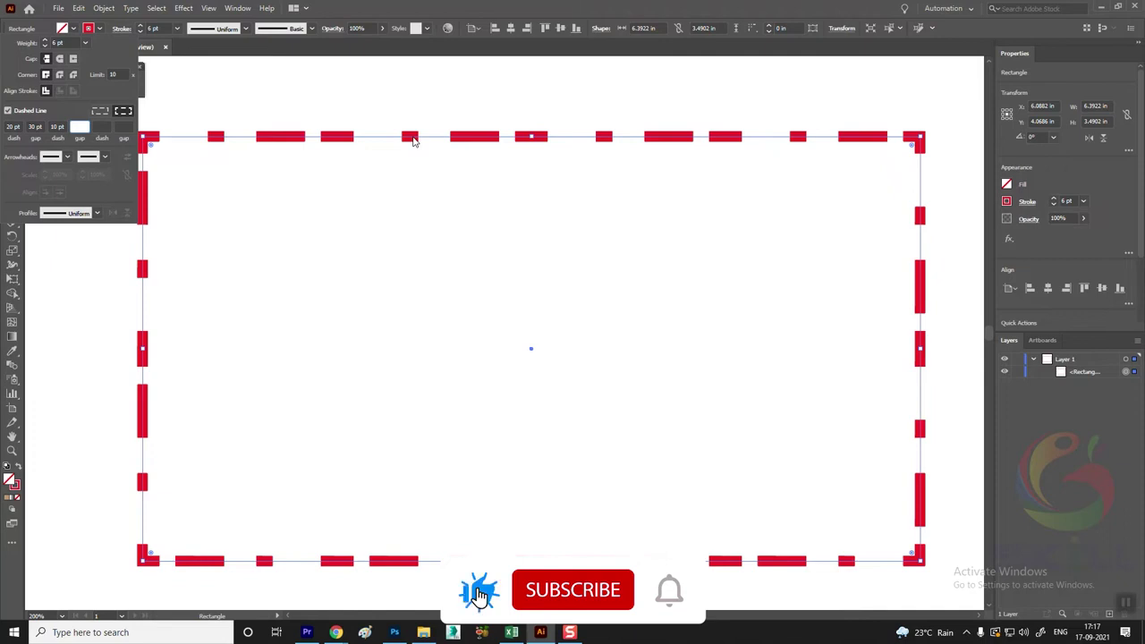
{"action": "type", "text": "20"}
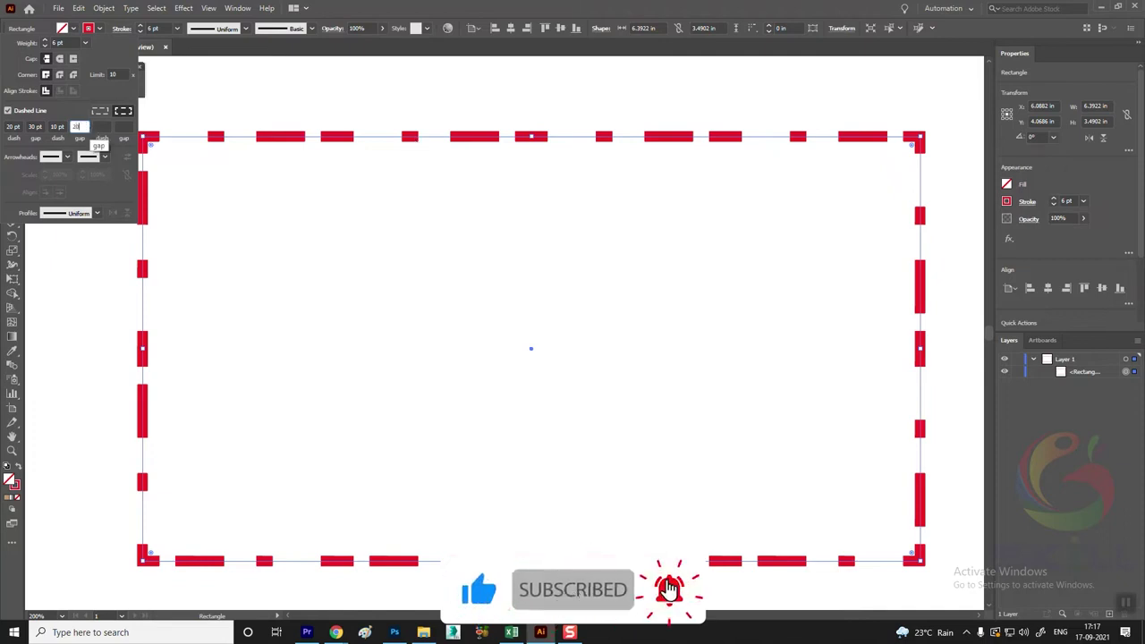
{"action": "key", "text": "Tab"}
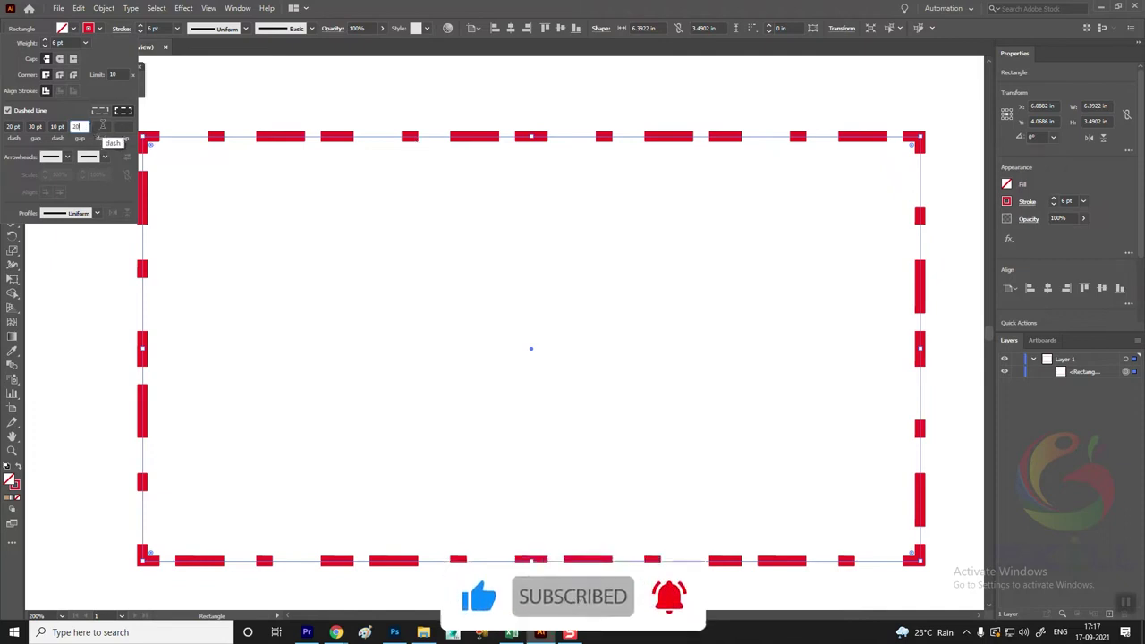
{"action": "type", "text": "5"}
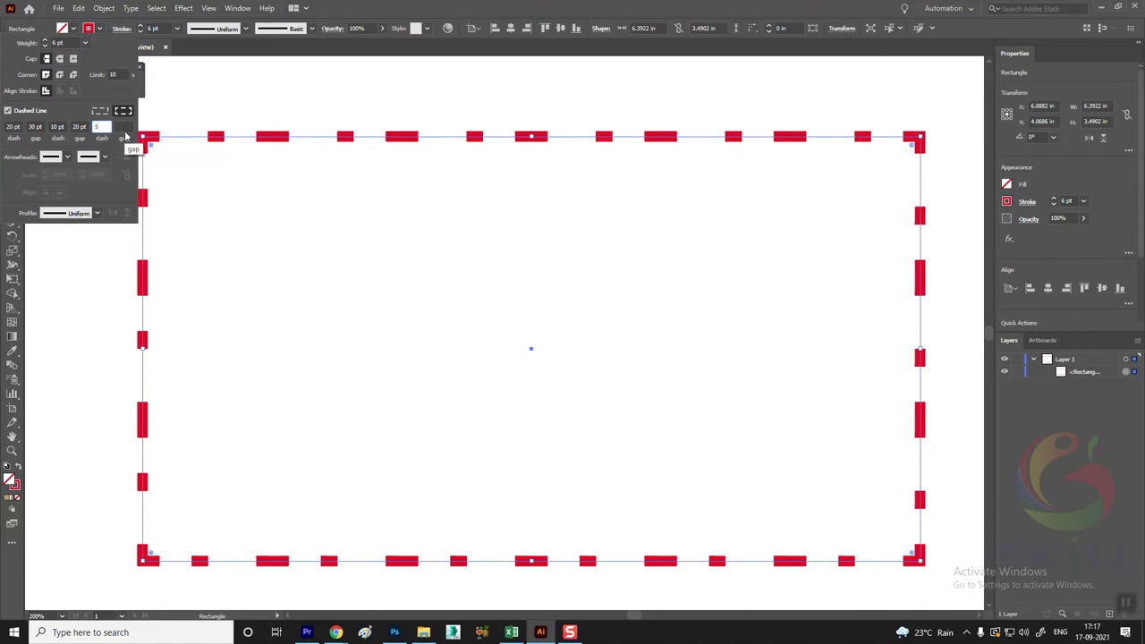
{"action": "left_click", "coordinate": [124, 127]}
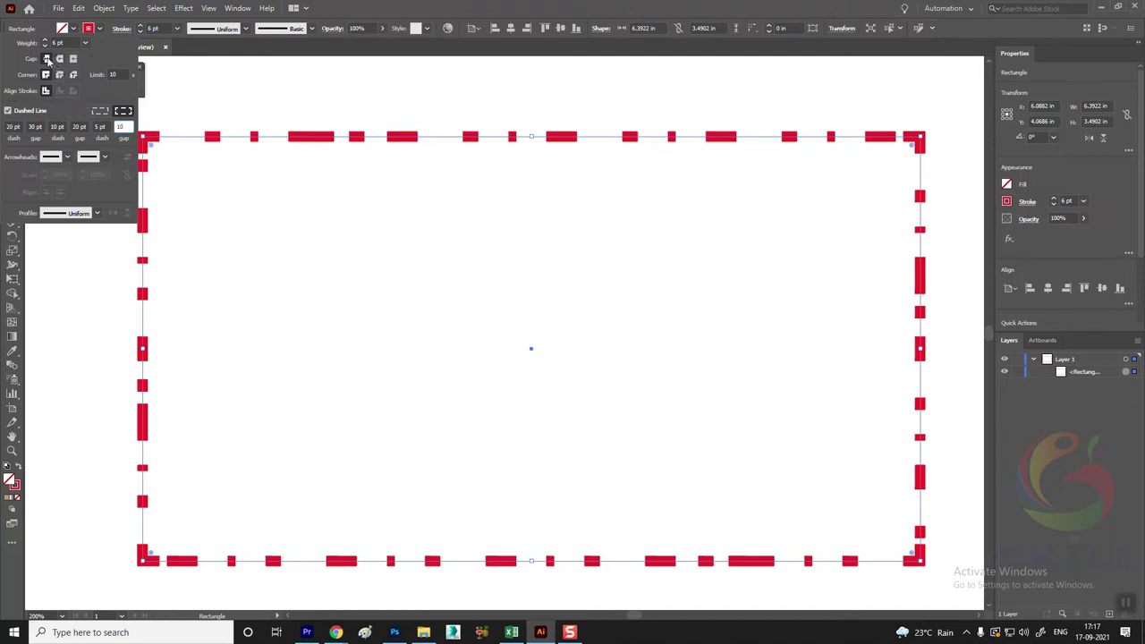
{"action": "key", "text": "Return"}
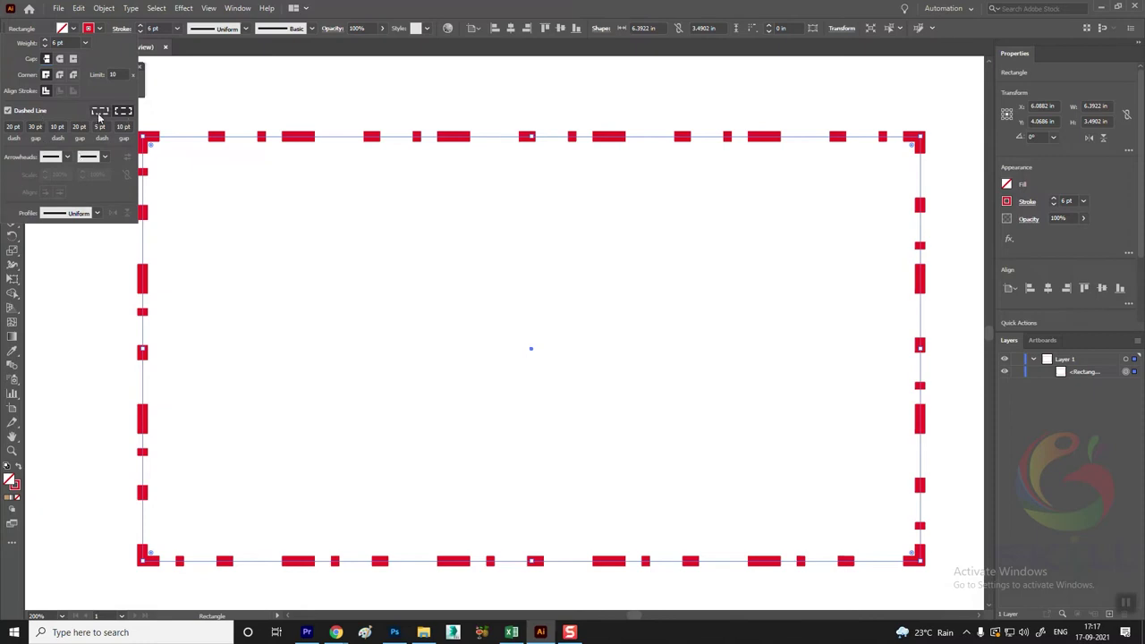
Try a tapered width profile, revert to Uniform, and return the weight from 4 pt to 6 pt
{"action": "left_click", "coordinate": [97, 213]}
{"action": "left_click", "coordinate": [72, 252]}
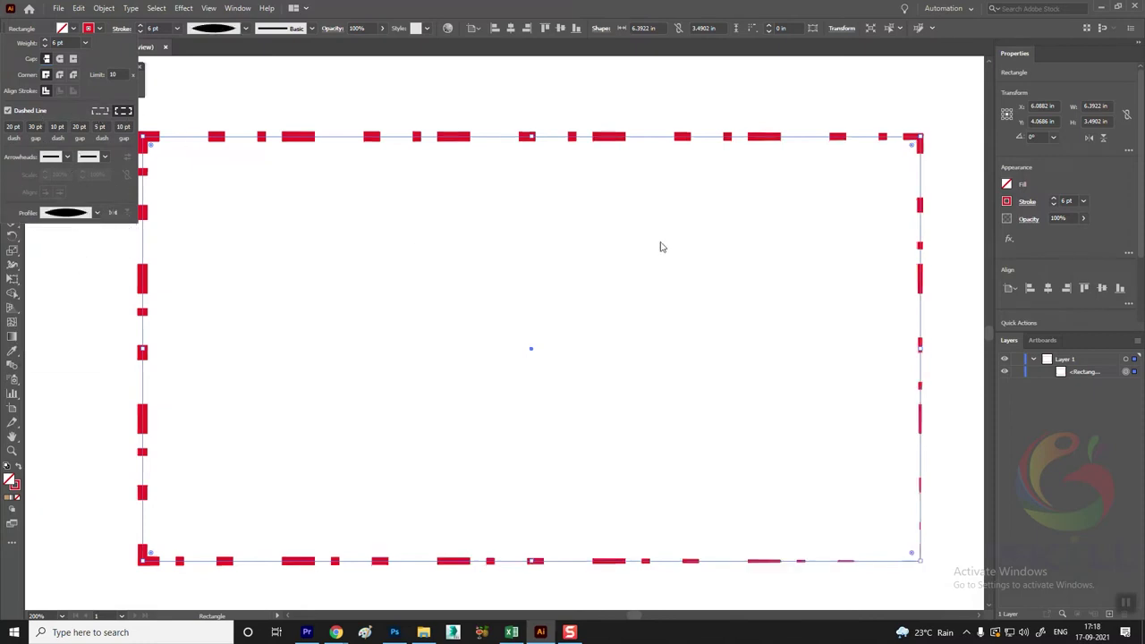
{"action": "left_click", "coordinate": [101, 215]}
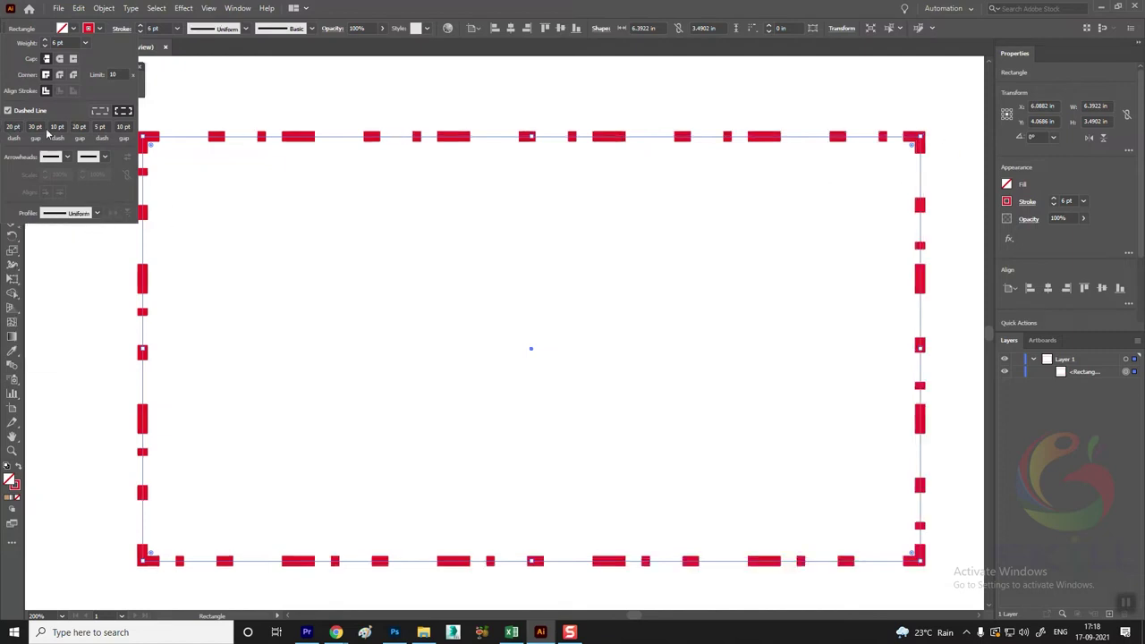
{"action": "left_click", "coordinate": [45, 46]}
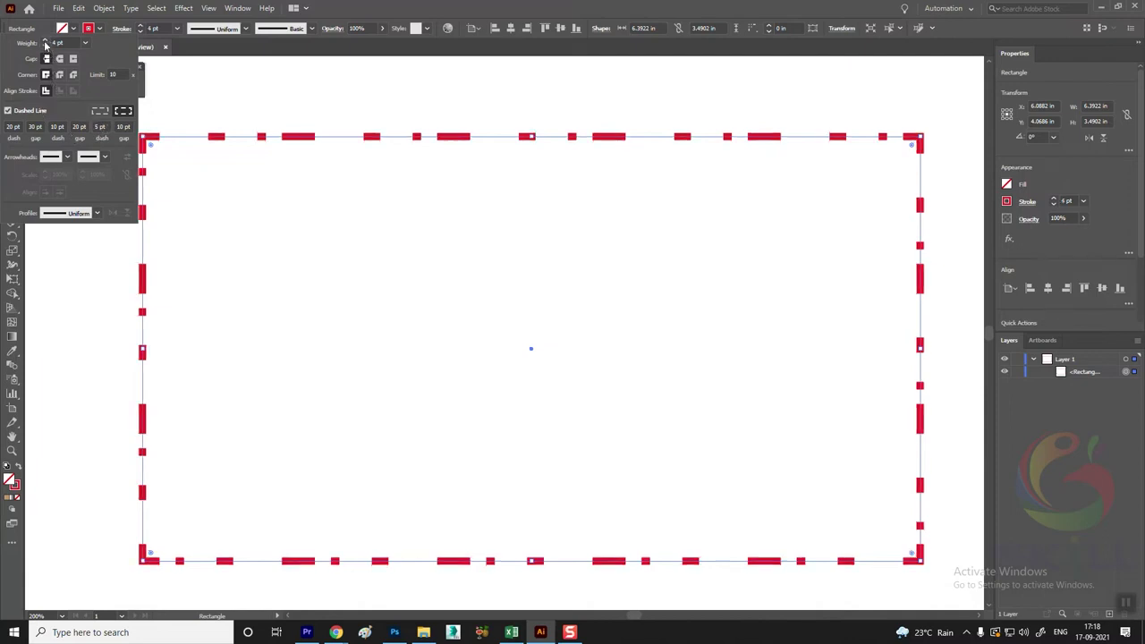
{"action": "left_click", "coordinate": [47, 38]}
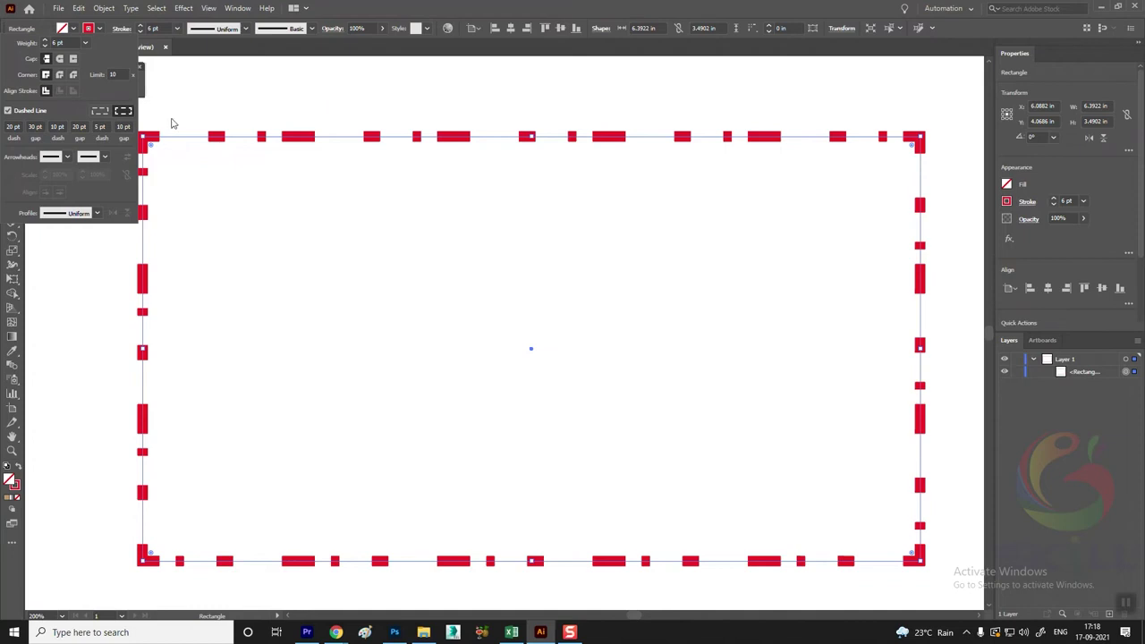
Rework the rectangle border's dash and gap values, ending with a 20 pt dash
{"action": "left_click", "coordinate": [34, 126]}
{"action": "type", "text": "0"}
{"action": "key", "text": "Return"}
{"action": "left_click", "coordinate": [121, 27]}
{"action": "left_click", "coordinate": [54, 126]}
{"action": "type", "text": "15"}
{"action": "key", "text": "Tab"}
{"action": "type", "text": "20"}
{"action": "key", "text": "shift+Tab"}
{"action": "key", "text": "shift+Tab"}
{"action": "key", "text": "BackSpace"}
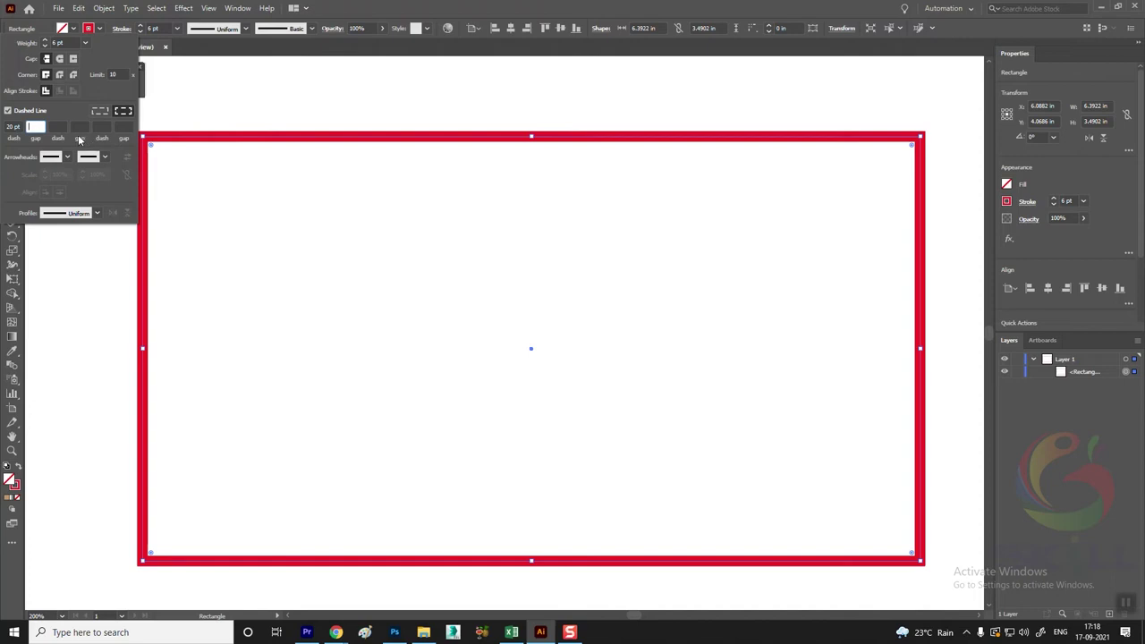
{"action": "left_click", "coordinate": [17, 126]}
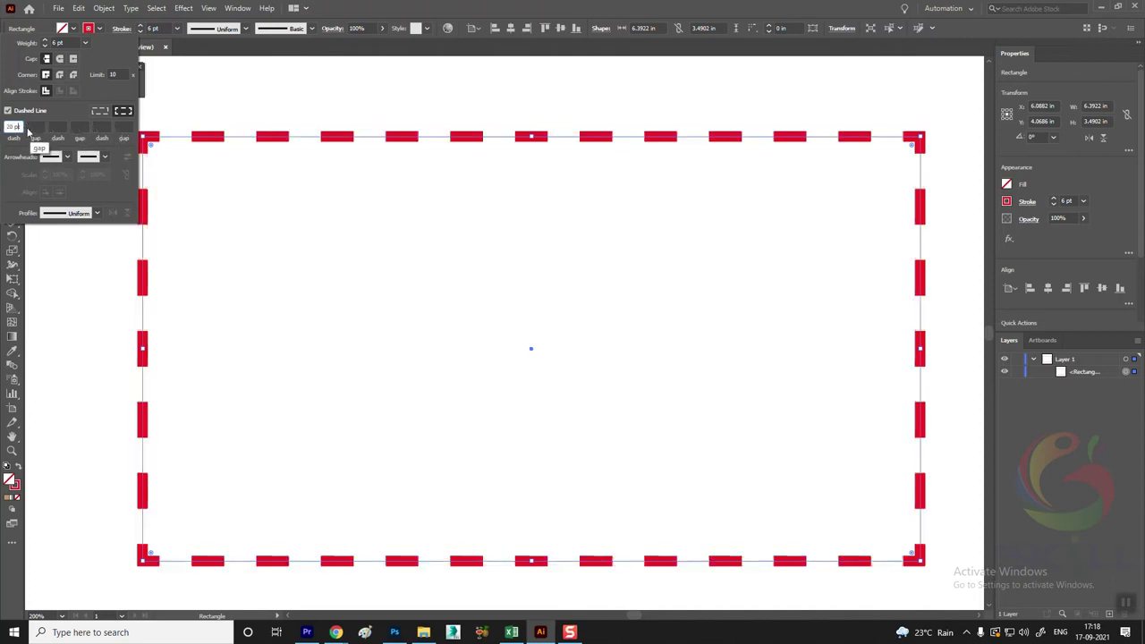
Turn off Dashed Line and reduce the border weight from 6 pt to 4 pt
{"action": "left_click", "coordinate": [8, 111]}
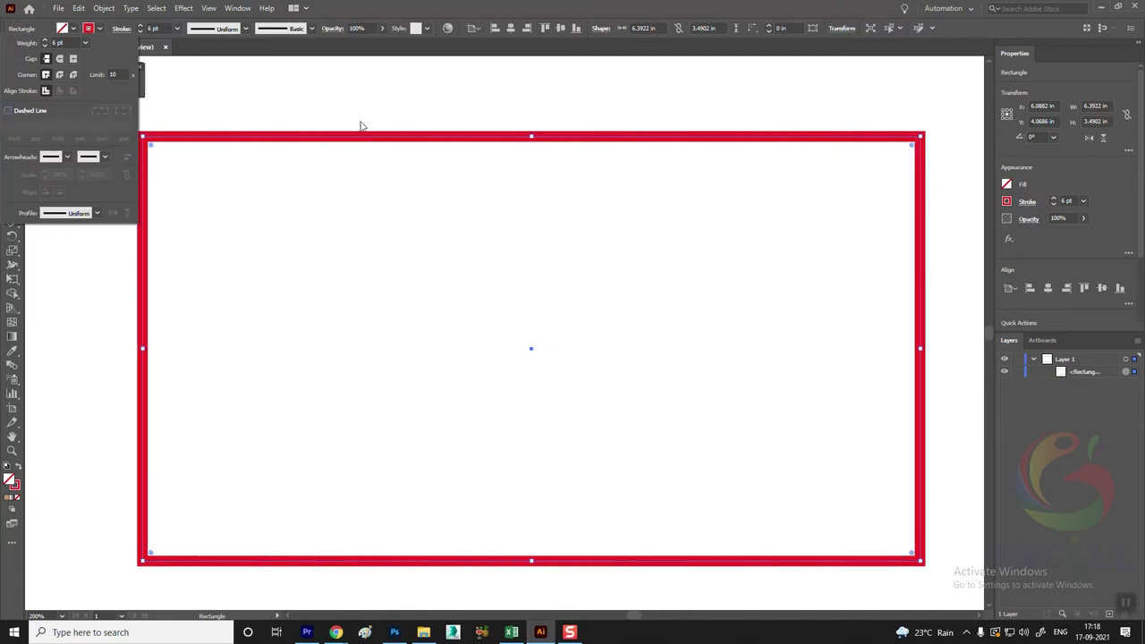
{"action": "left_click", "coordinate": [43, 50]}
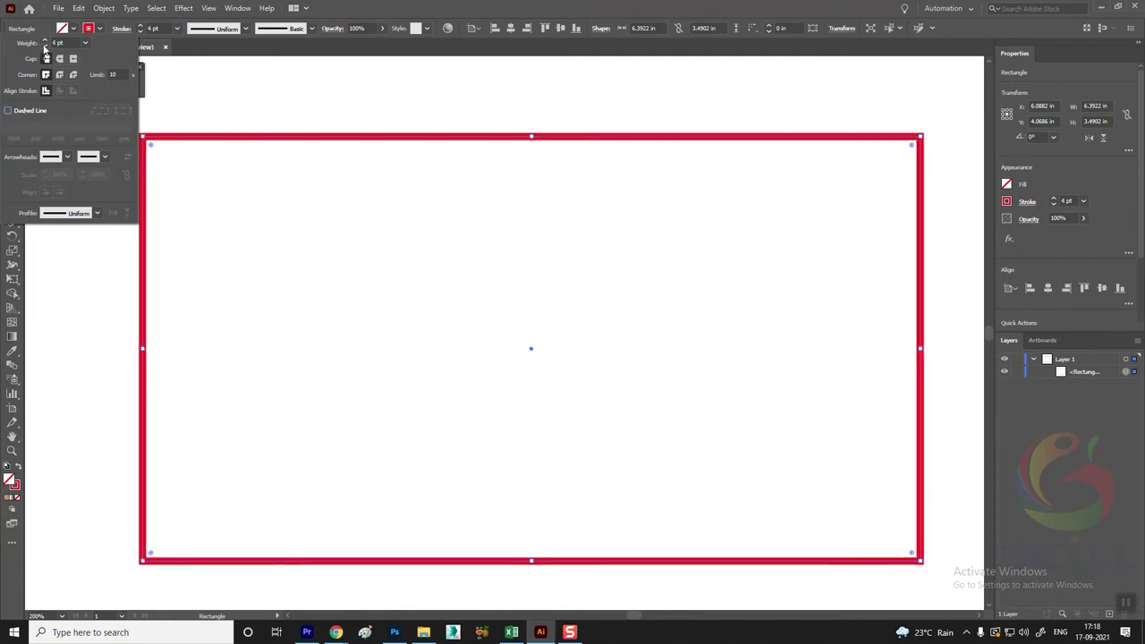
{"action": "left_click", "coordinate": [12, 66]}
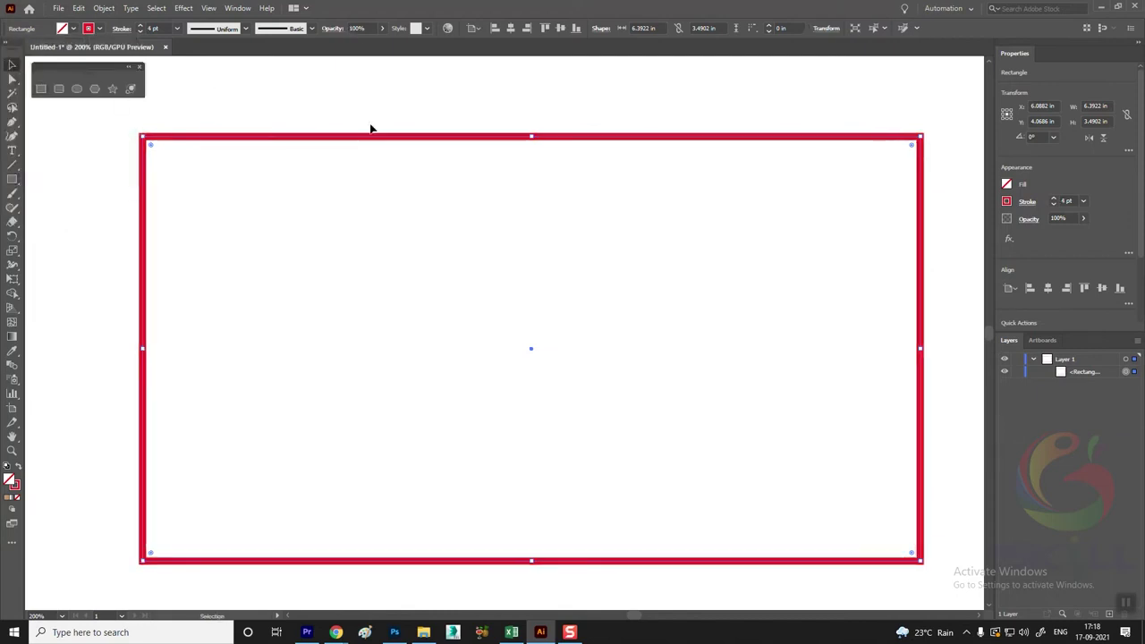
Delete the rectangle, draw a horizontal red line at 11 pt, and nudge it down-right
{"action": "key", "text": "Delete"}
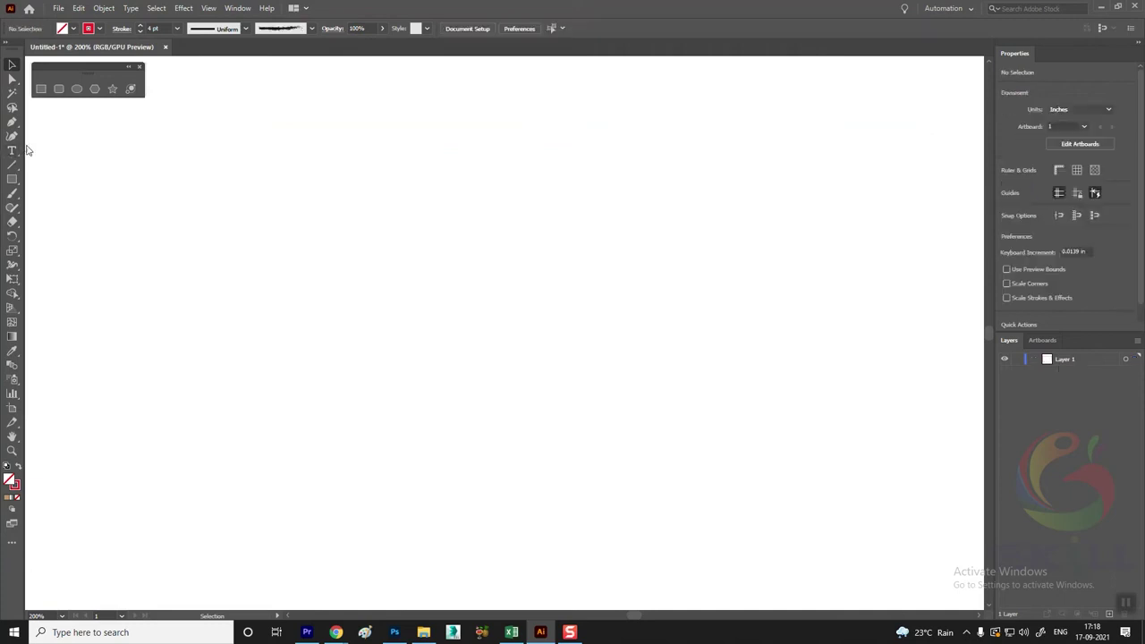
{"action": "left_click", "coordinate": [12, 165]}
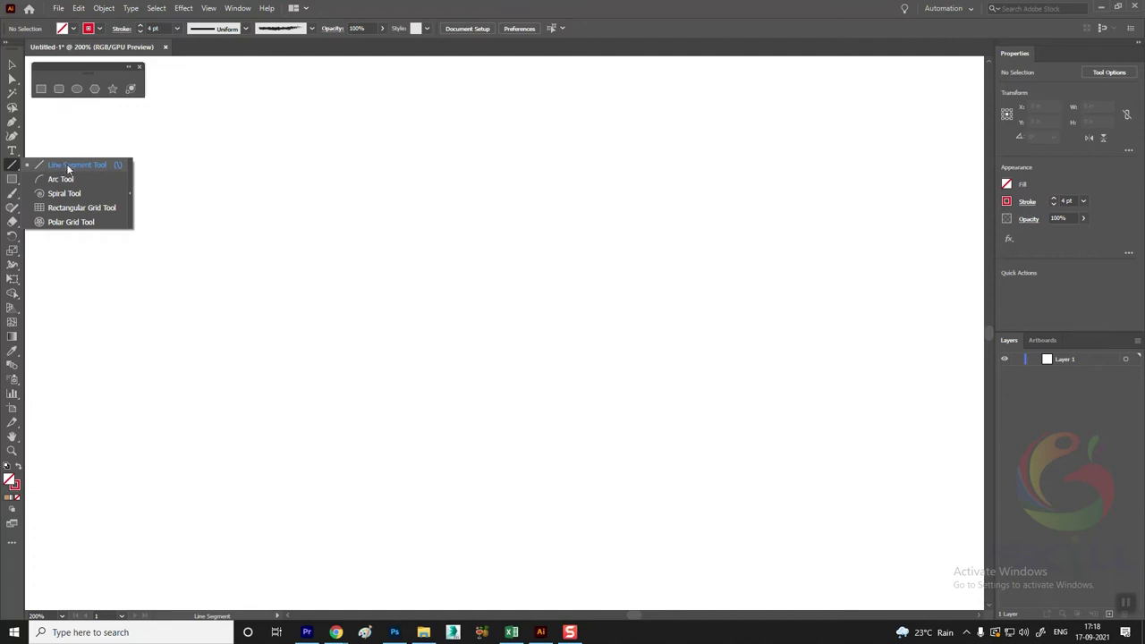
{"action": "left_click", "coordinate": [73, 165]}
{"action": "left_click_drag", "start_coordinate": [282, 206], "coordinate": [814, 206]}
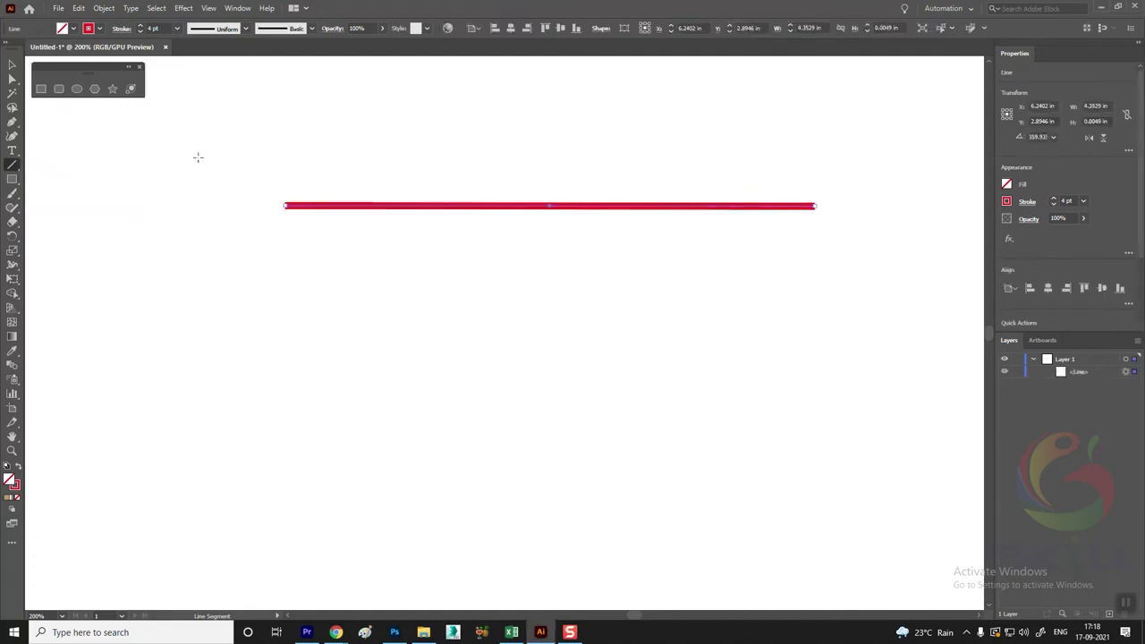
{"action": "left_click", "coordinate": [141, 26]}
{"action": "left_click", "coordinate": [141, 26]}
{"action": "left_click", "coordinate": [142, 26]}
{"action": "left_click", "coordinate": [142, 26]}
{"action": "left_click", "coordinate": [12, 65]}
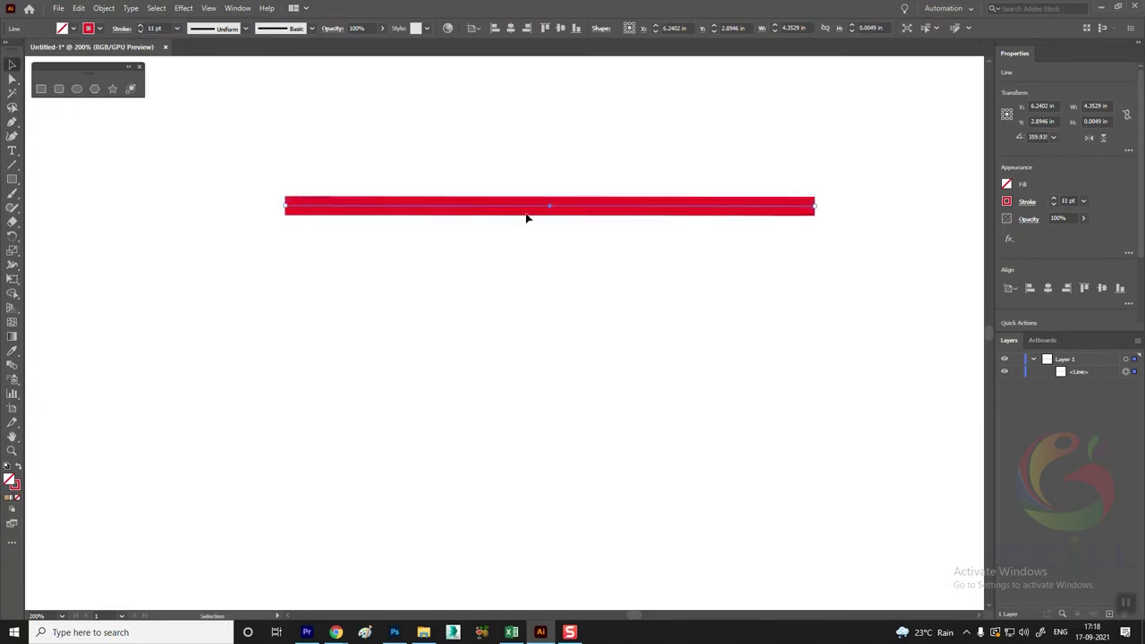
{"action": "left_click_drag", "start_coordinate": [573, 210], "coordinate": [591, 238]}
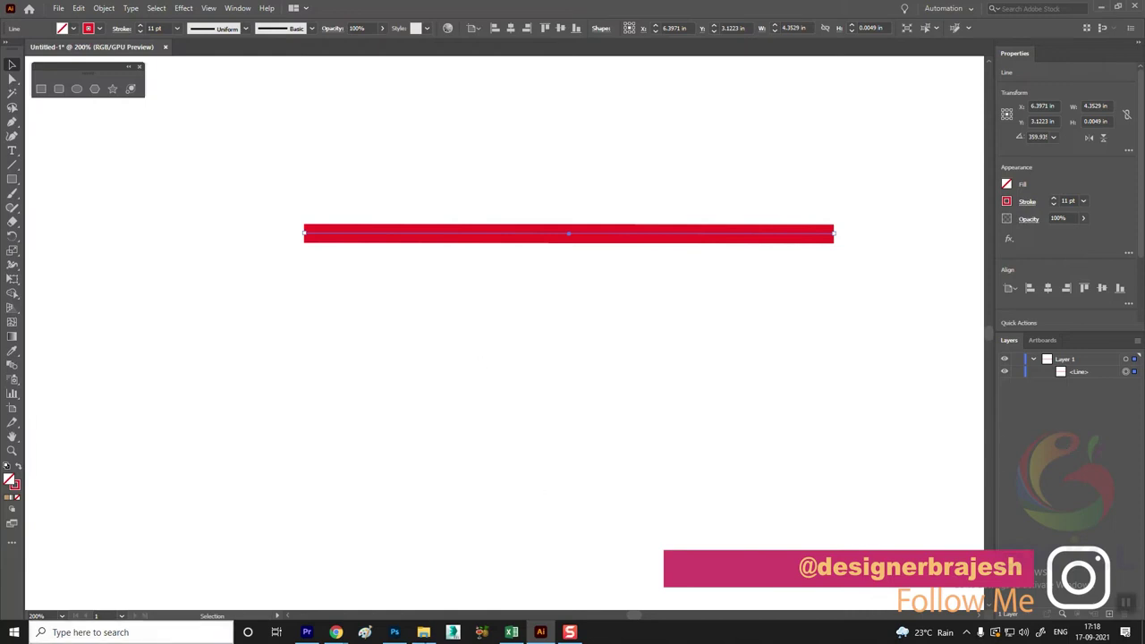
Try Round, Projecting and Butt caps and toggle dashes, ending solid with Butt caps
{"action": "left_click", "coordinate": [122, 28]}
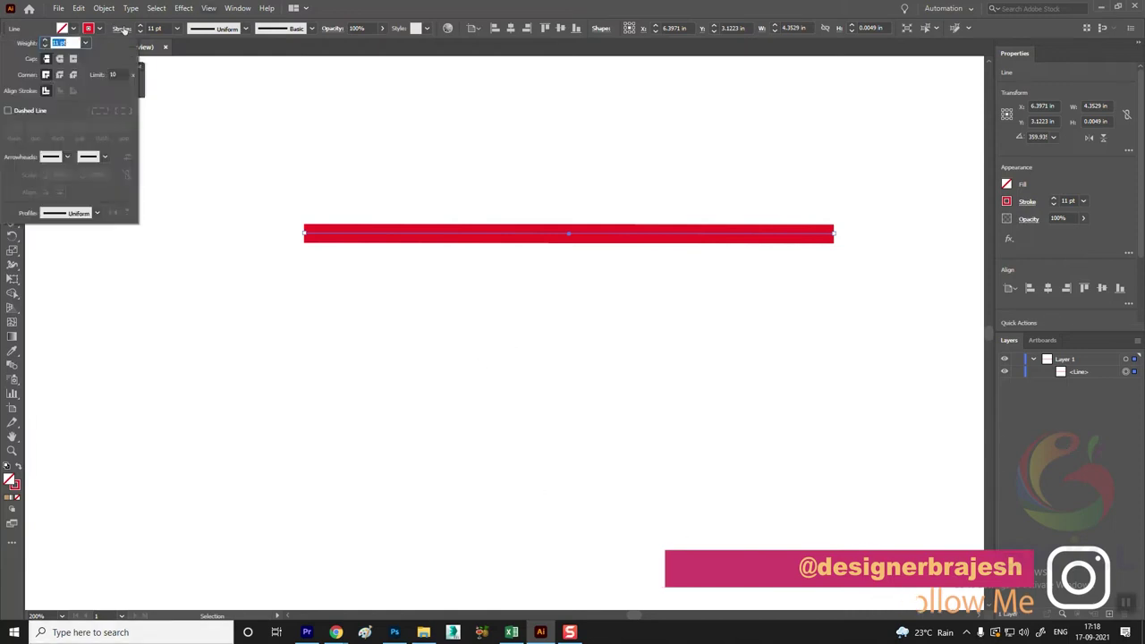
{"action": "left_click", "coordinate": [60, 59]}
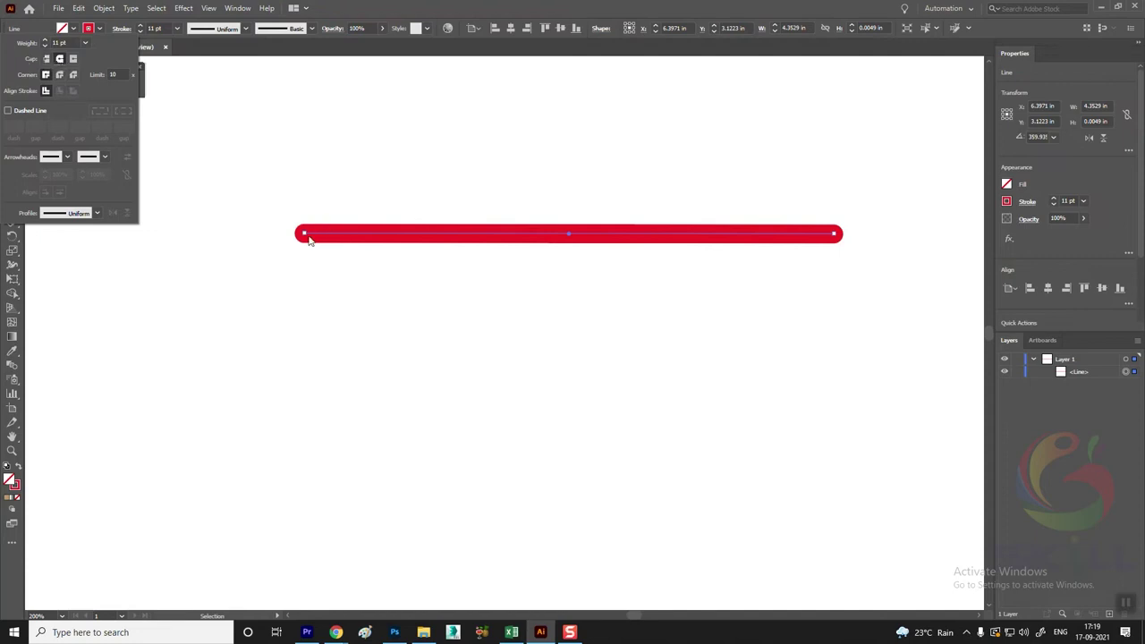
{"action": "left_click", "coordinate": [75, 58]}
{"action": "left_click", "coordinate": [46, 58]}
{"action": "left_click", "coordinate": [73, 58]}
{"action": "left_click", "coordinate": [60, 58]}
{"action": "left_click", "coordinate": [46, 59]}
{"action": "left_click", "coordinate": [8, 110]}
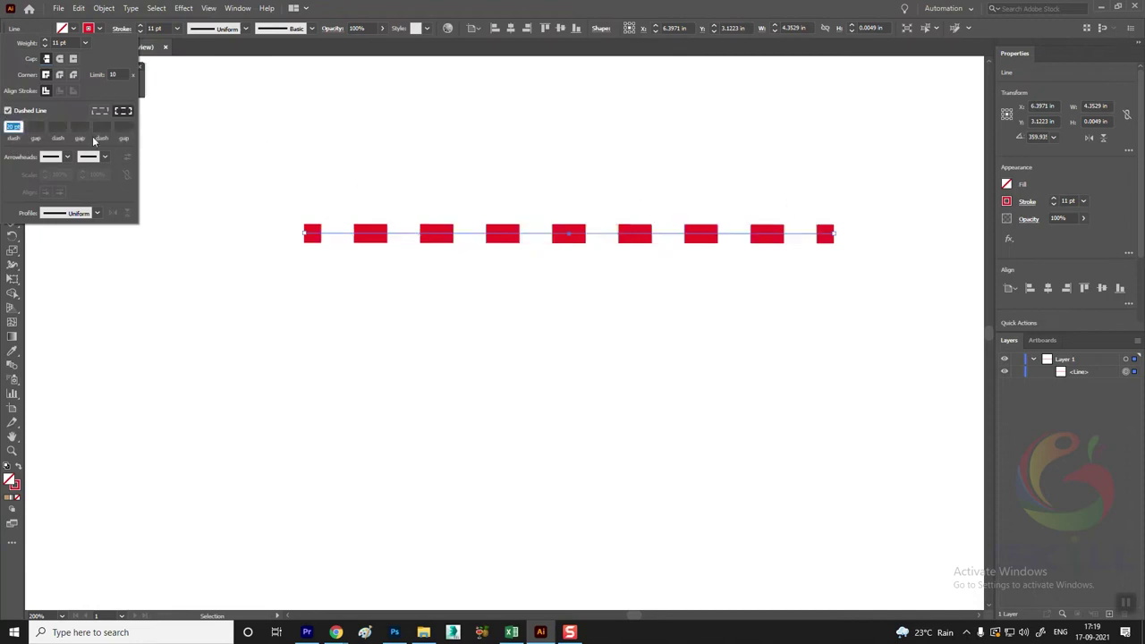
{"action": "left_click", "coordinate": [8, 110]}
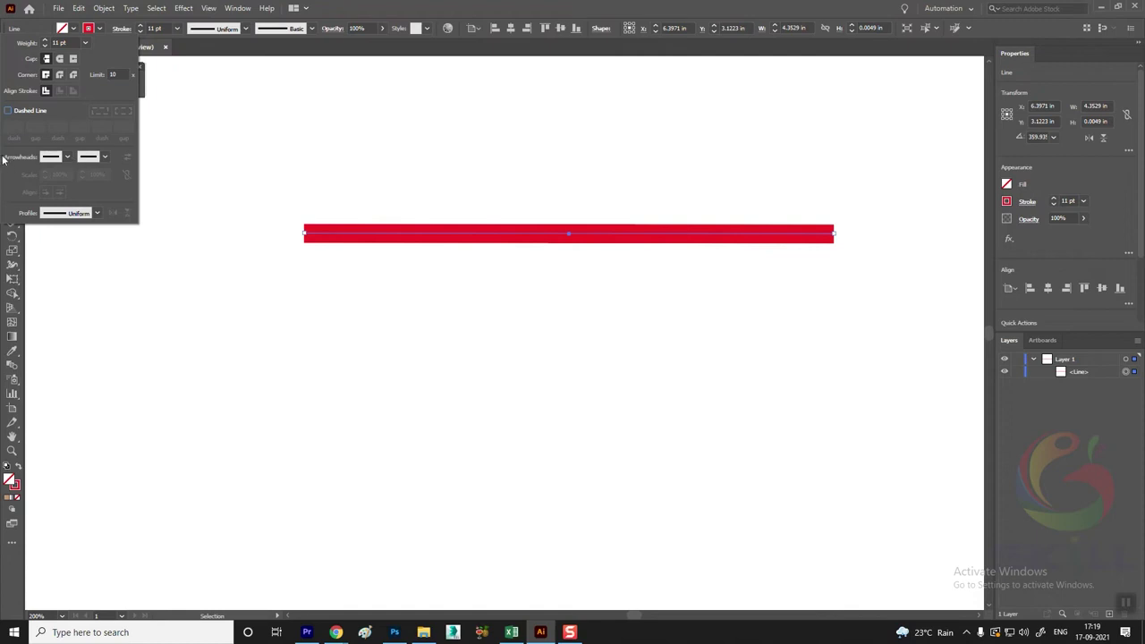
Add a pointed arrowhead to the line's right end and a notched tail to its left
{"action": "left_click", "coordinate": [104, 157]}
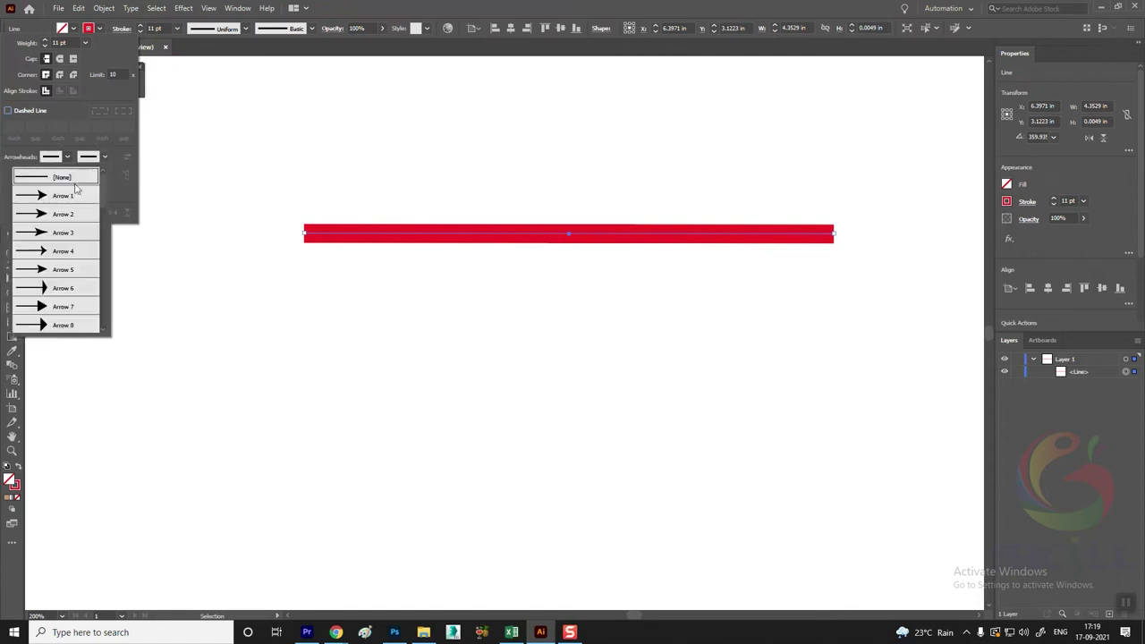
{"action": "left_click", "coordinate": [58, 198]}
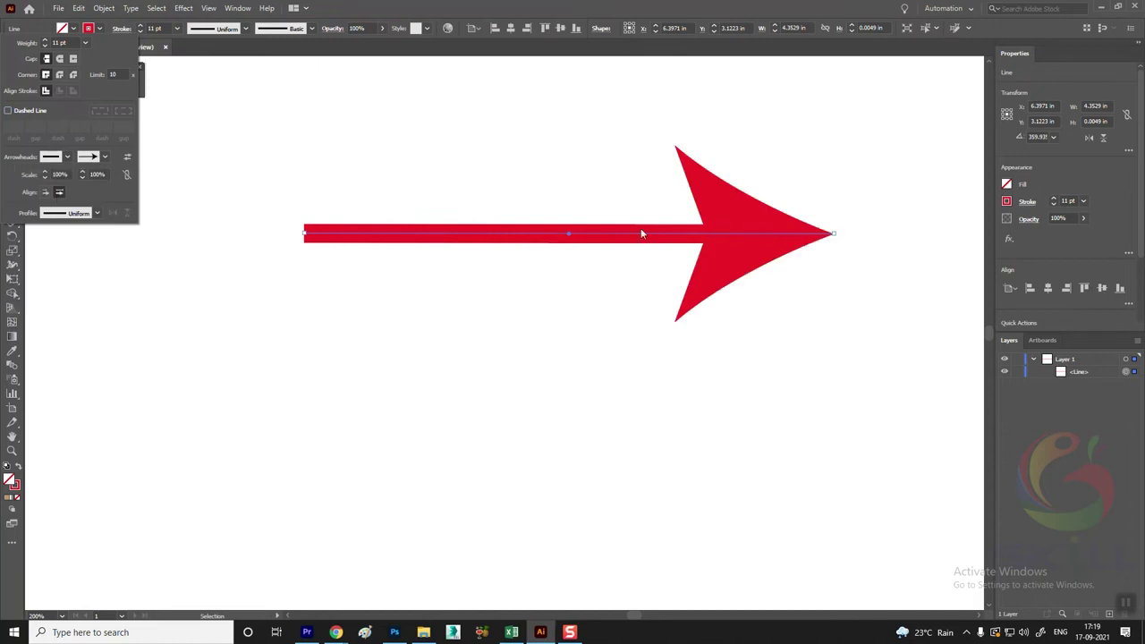
{"action": "left_click", "coordinate": [67, 156]}
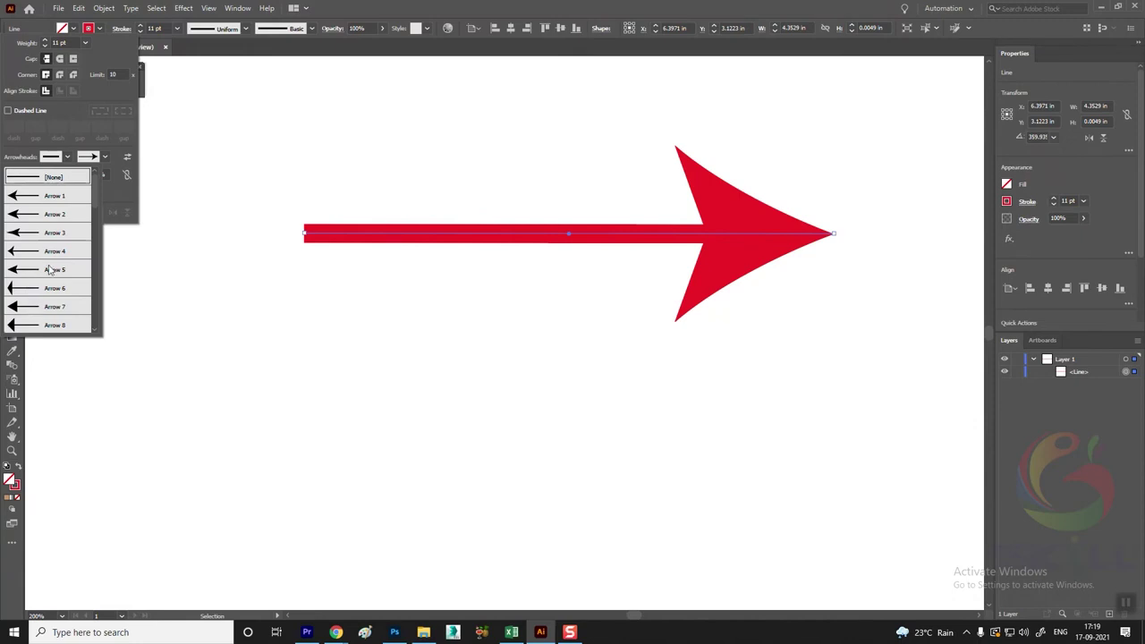
{"action": "scroll", "coordinate": [54, 255], "scroll_direction": "down", "scroll_amount": 6}
{"action": "left_click", "coordinate": [44, 198]}
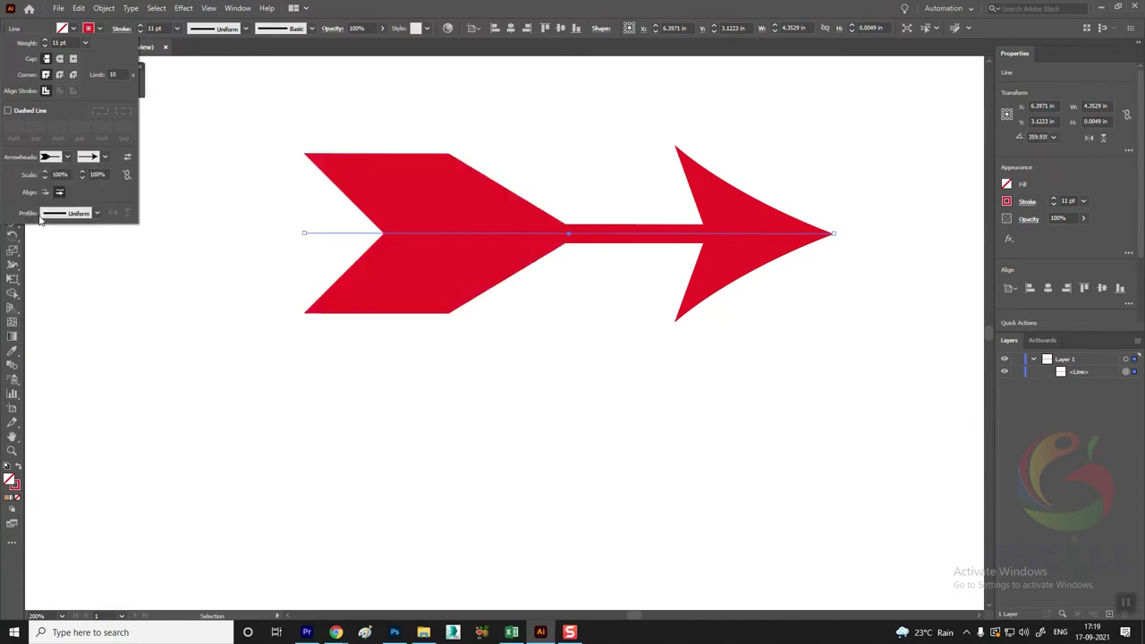
Adjust the tail arrowhead's scale through 20%, 46% and 41%, settling on 30%
{"action": "left_click", "coordinate": [45, 177]}
{"action": "left_click", "coordinate": [45, 177]}
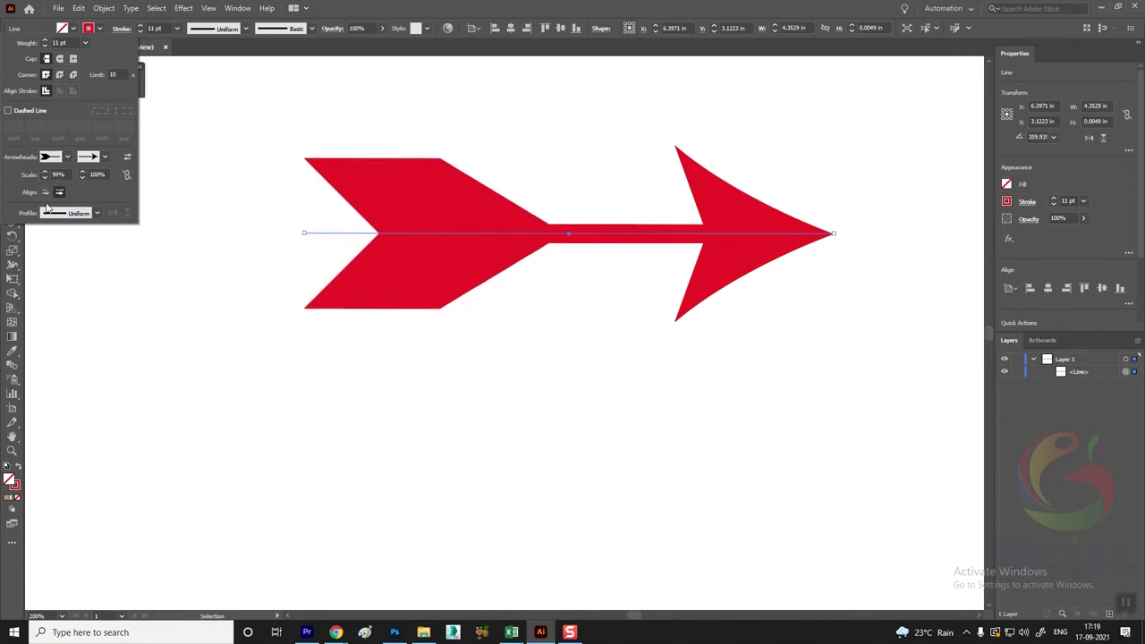
{"action": "left_click", "coordinate": [57, 174]}
{"action": "type", "text": "20"}
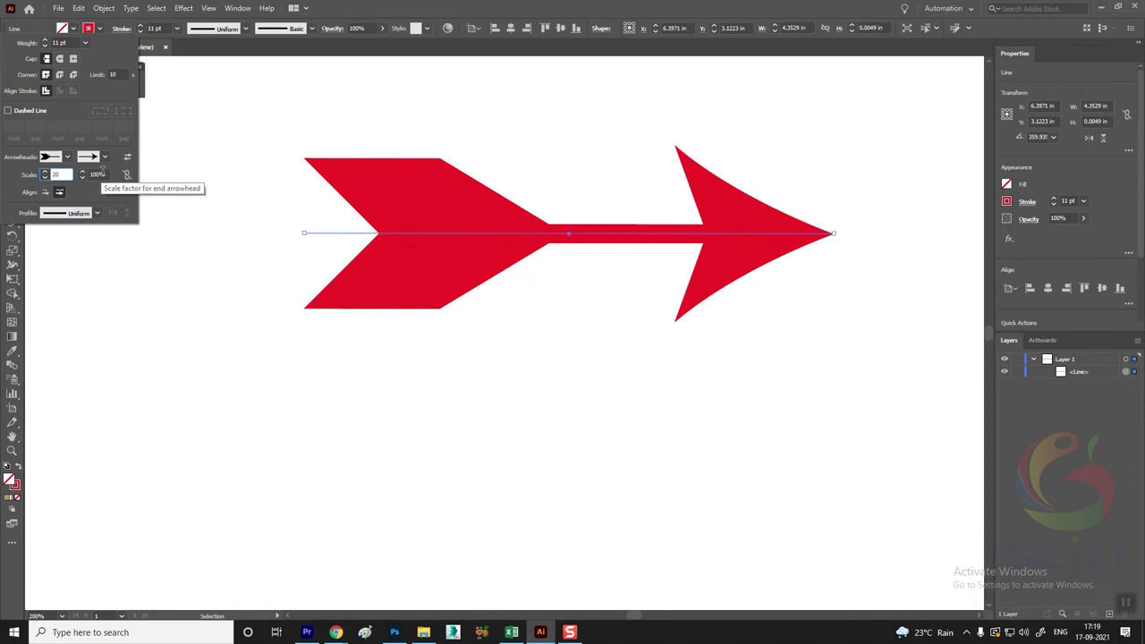
{"action": "left_click", "coordinate": [98, 174]}
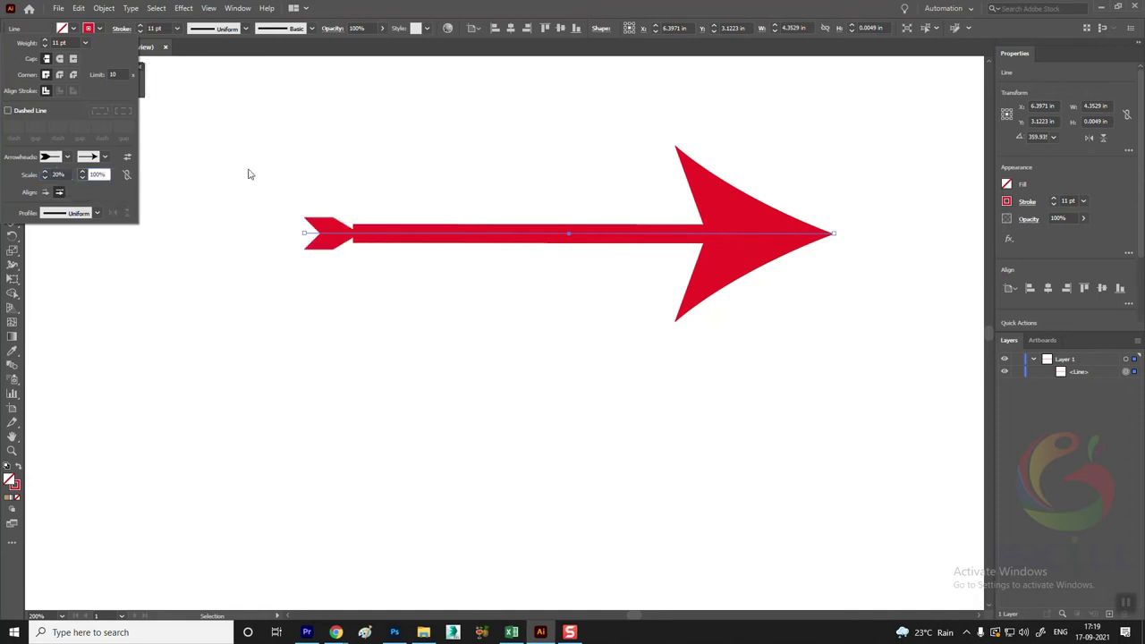
{"action": "left_click", "coordinate": [43, 170]}
{"action": "left_click", "coordinate": [44, 172]}
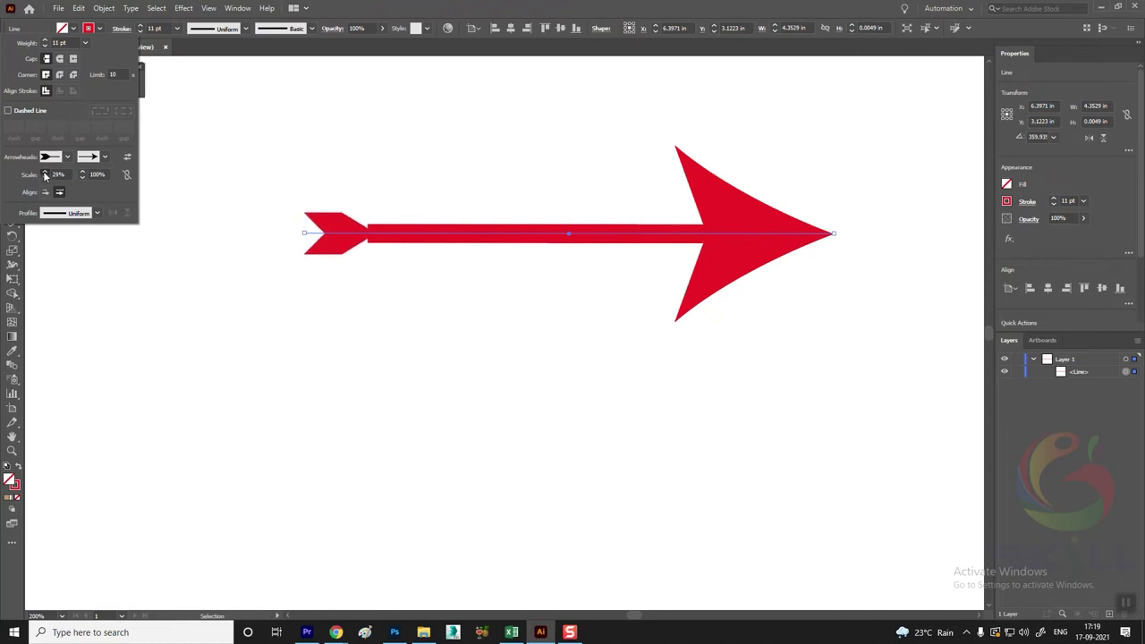
{"action": "left_click", "coordinate": [44, 172]}
{"action": "left_click", "coordinate": [44, 172]}
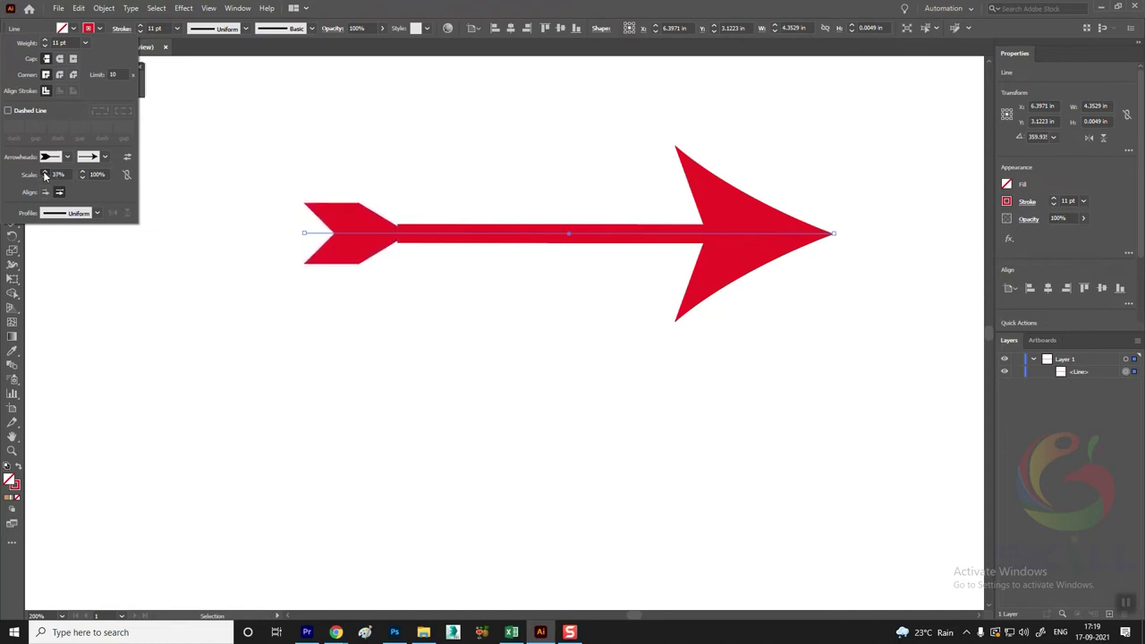
{"action": "left_click", "coordinate": [44, 172]}
{"action": "left_click", "coordinate": [44, 172]}
{"action": "left_click", "coordinate": [44, 172]}
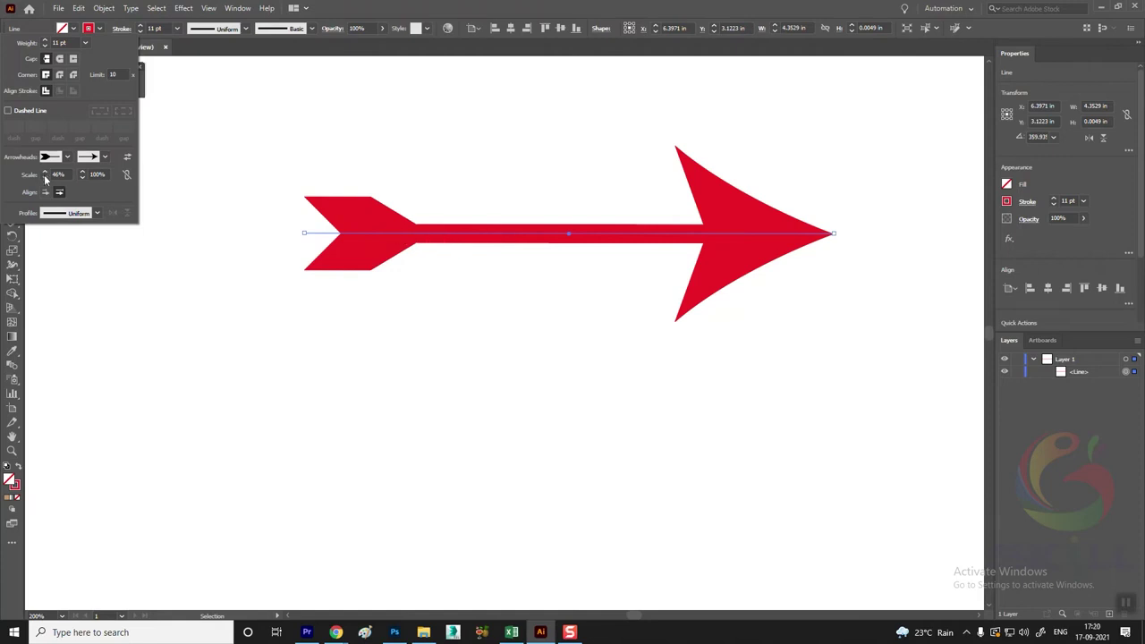
{"action": "left_click", "coordinate": [44, 177]}
{"action": "left_click", "coordinate": [44, 177]}
{"action": "left_click", "coordinate": [44, 177]}
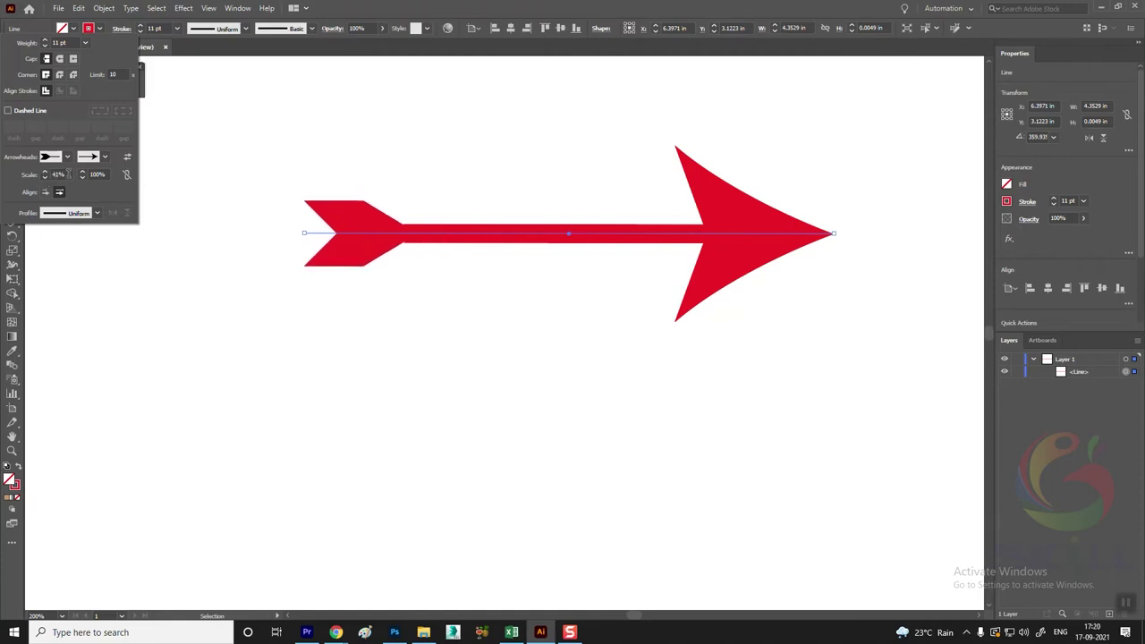
{"action": "key", "text": "Return"}
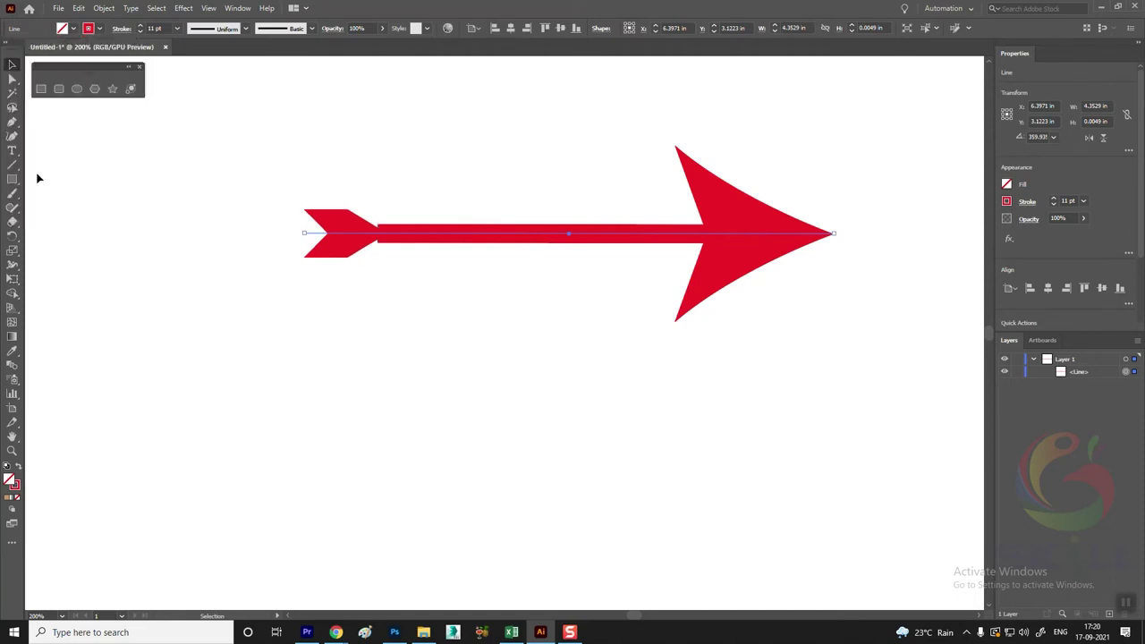
Experiment with the arrow's stroke weight between 3 and 13 pt, ending at 8 pt
{"action": "left_click", "coordinate": [119, 30]}
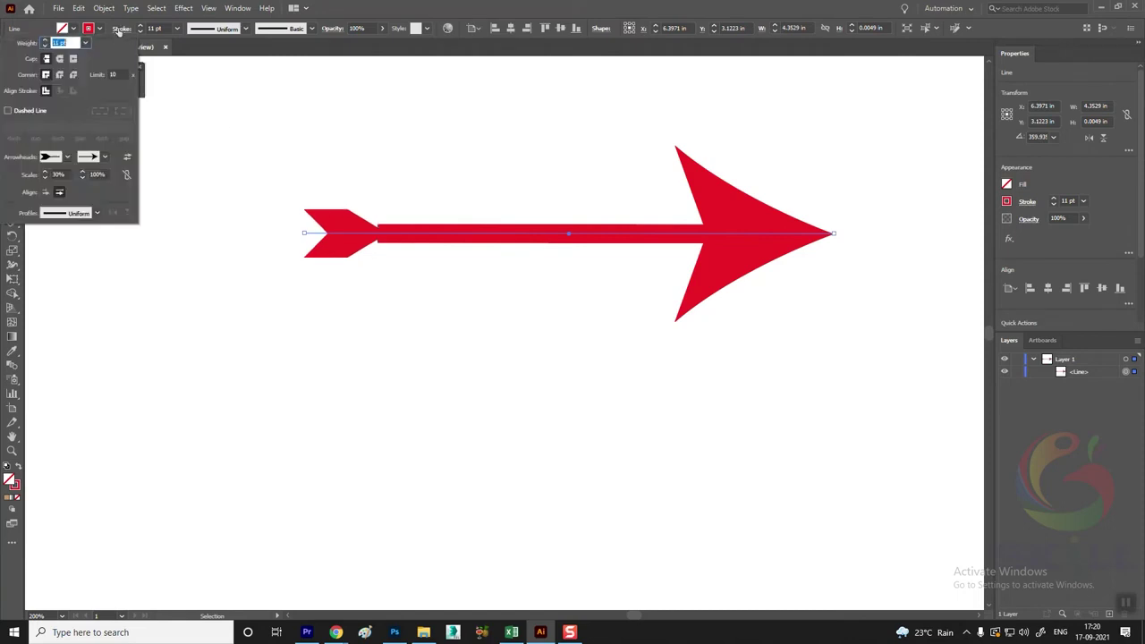
{"action": "left_click", "coordinate": [45, 40]}
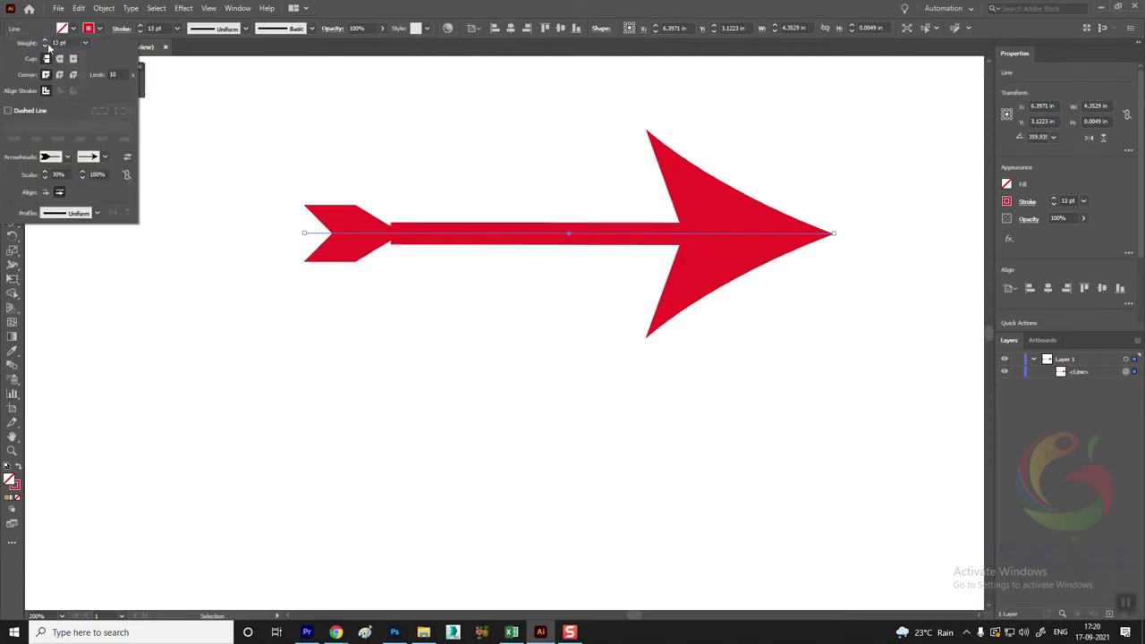
{"action": "left_click", "coordinate": [46, 46]}
{"action": "left_click", "coordinate": [45, 46]}
{"action": "left_click", "coordinate": [45, 47]}
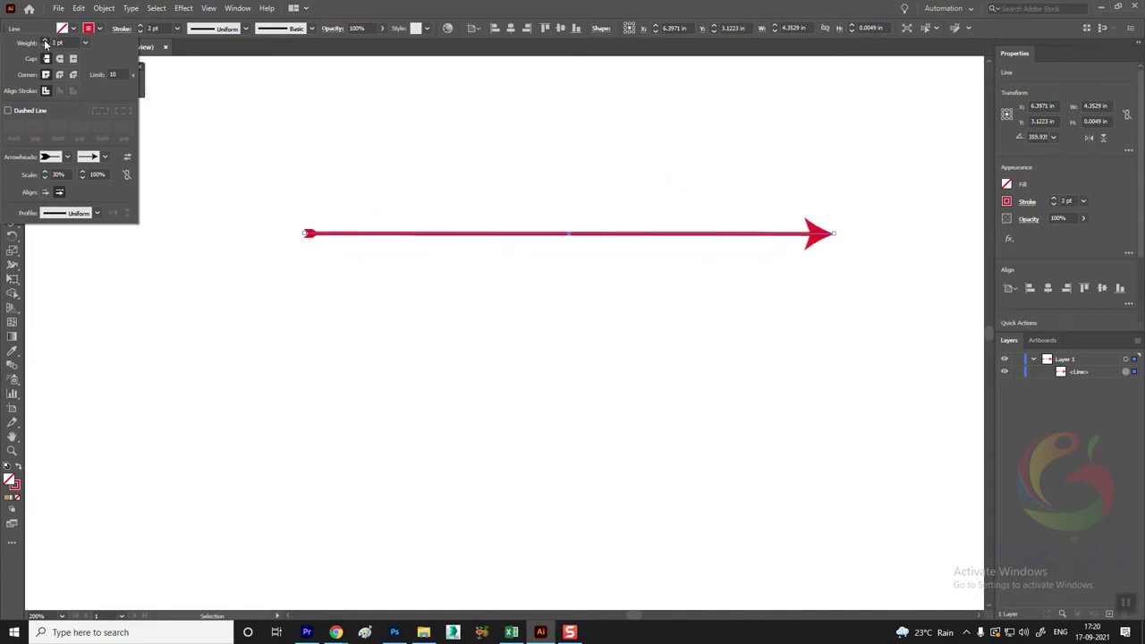
{"action": "left_click", "coordinate": [45, 41]}
{"action": "left_click", "coordinate": [45, 42]}
{"action": "left_click", "coordinate": [45, 41]}
{"action": "left_click", "coordinate": [45, 41]}
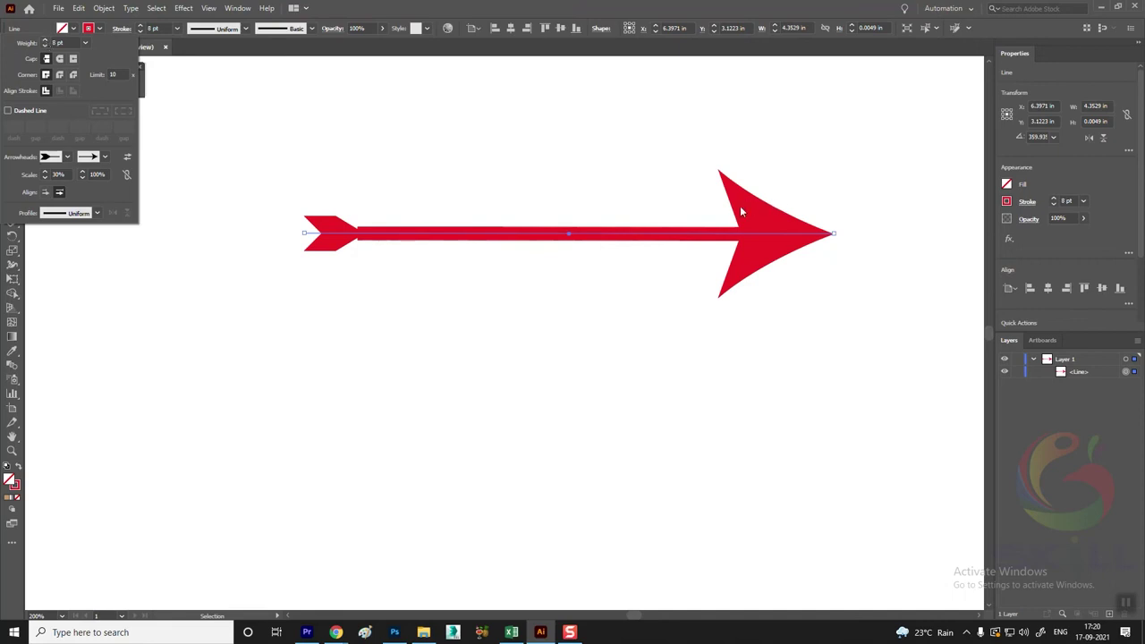
{"action": "left_click", "coordinate": [175, 190]}
Set the end arrowhead Scale to 30%
{"action": "left_click", "coordinate": [122, 28]}
{"action": "left_click", "coordinate": [97, 174]}
{"action": "type", "text": "30"}
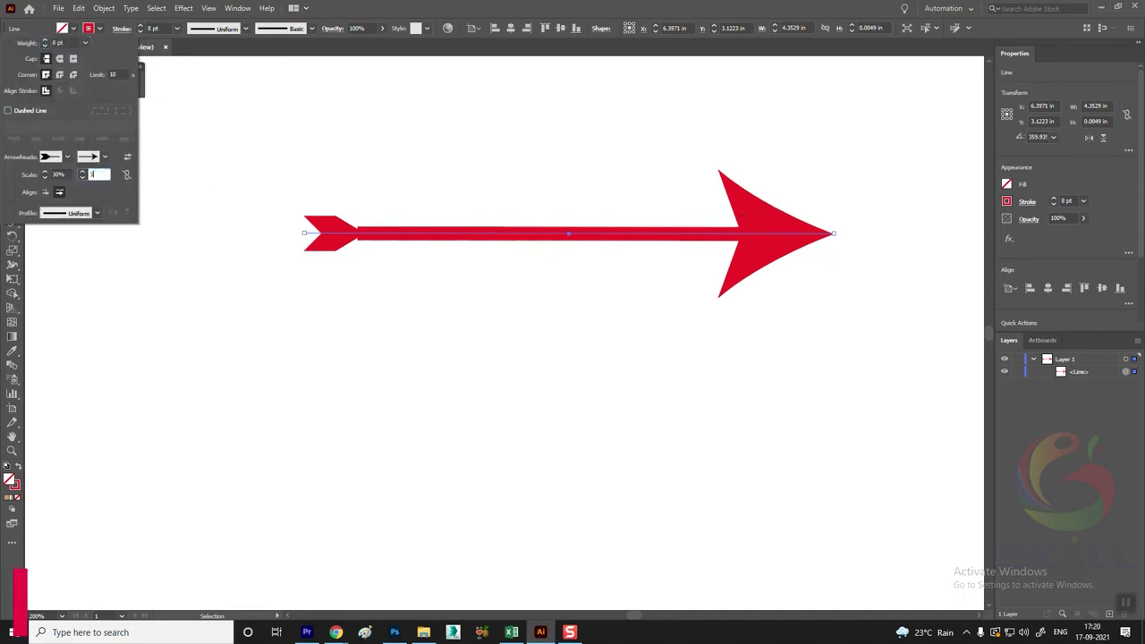
{"action": "key", "text": "Return"}
Shift the arrow left, give it a triangle tail, and place arrow tips at path ends
{"action": "left_click", "coordinate": [698, 281]}
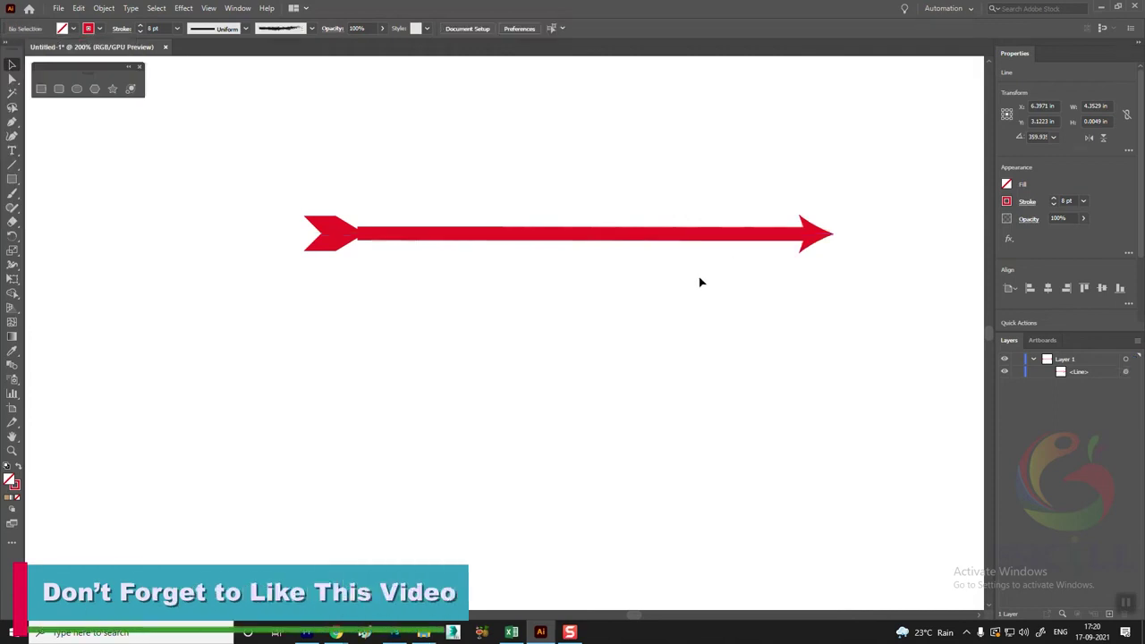
{"action": "left_click_drag", "start_coordinate": [623, 236], "coordinate": [402, 221]}
{"action": "left_click", "coordinate": [398, 232]}
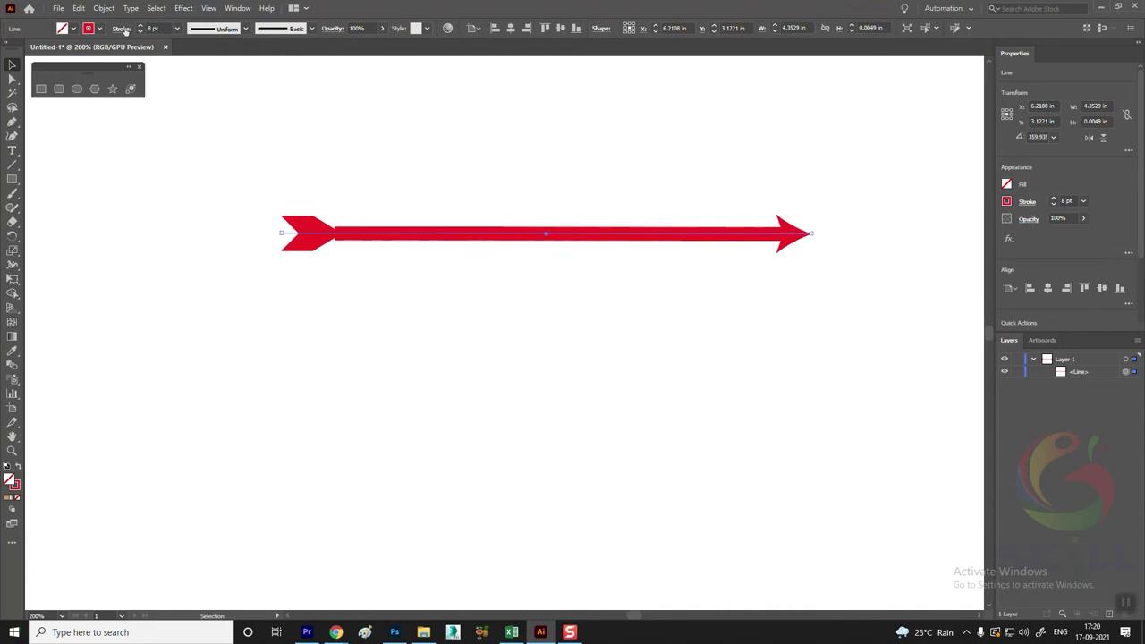
{"action": "left_click", "coordinate": [122, 29]}
{"action": "left_click", "coordinate": [66, 155]}
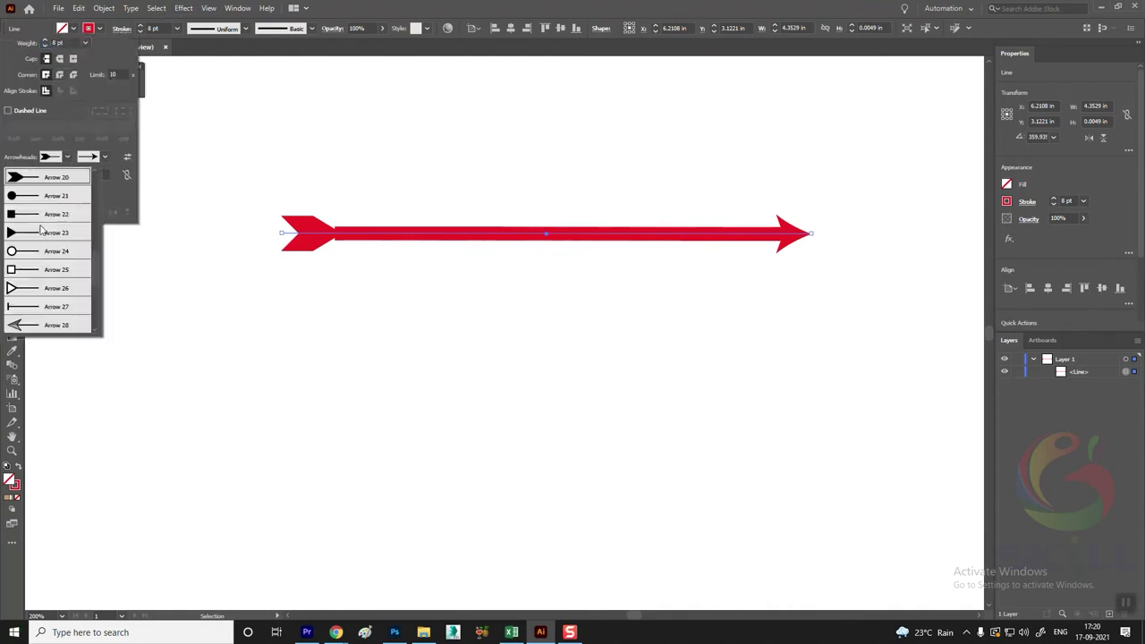
{"action": "left_click", "coordinate": [43, 234]}
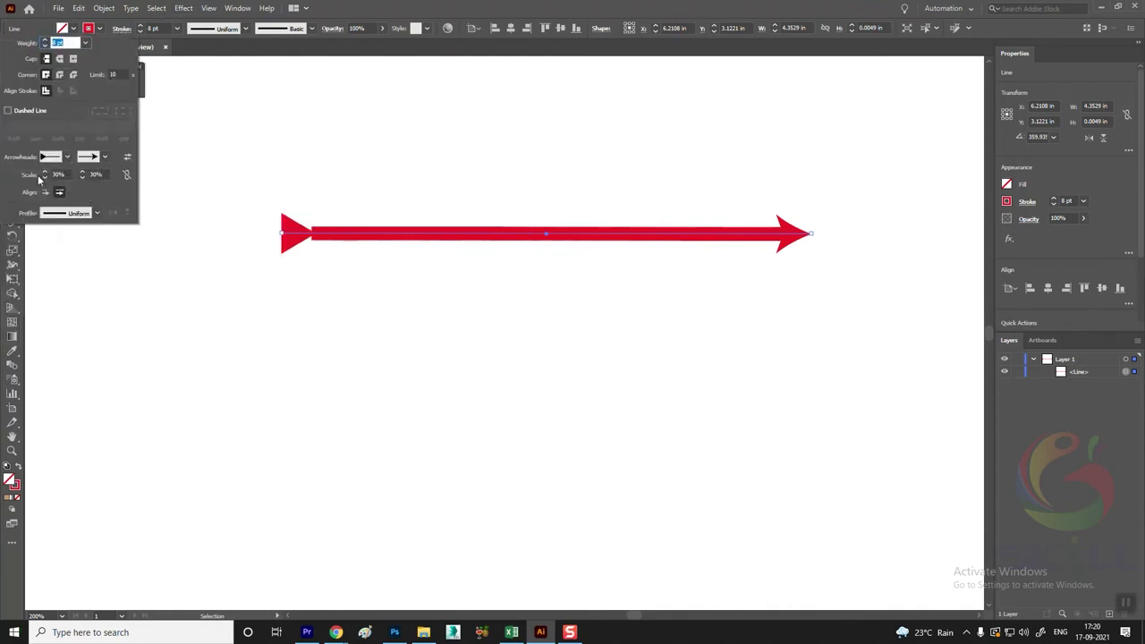
{"action": "left_click", "coordinate": [46, 192]}
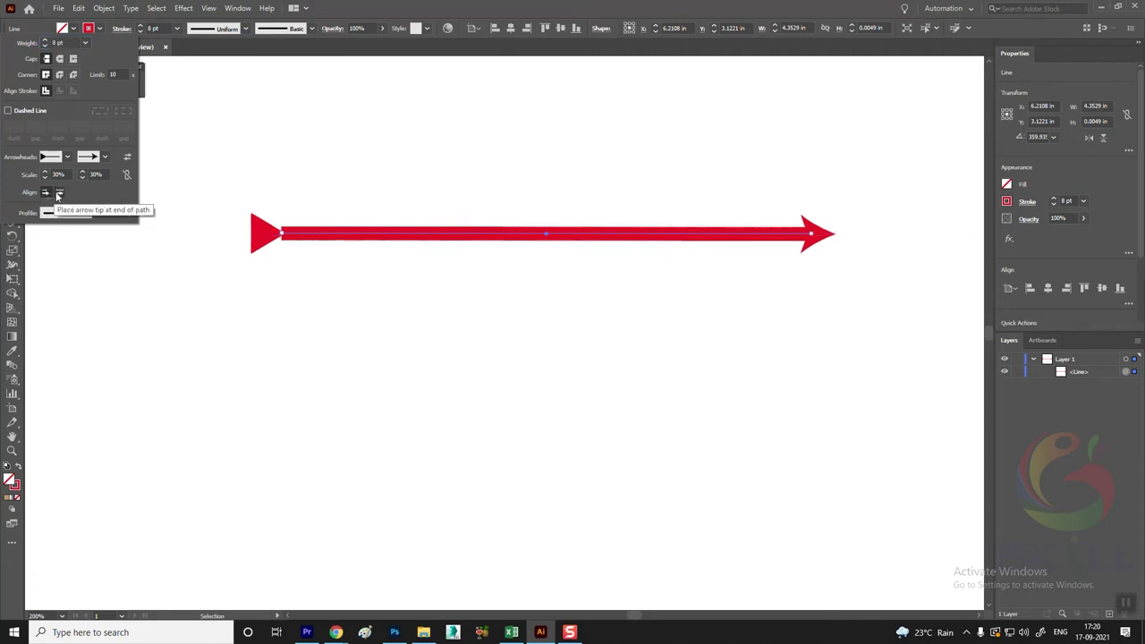
{"action": "left_click", "coordinate": [59, 193]}
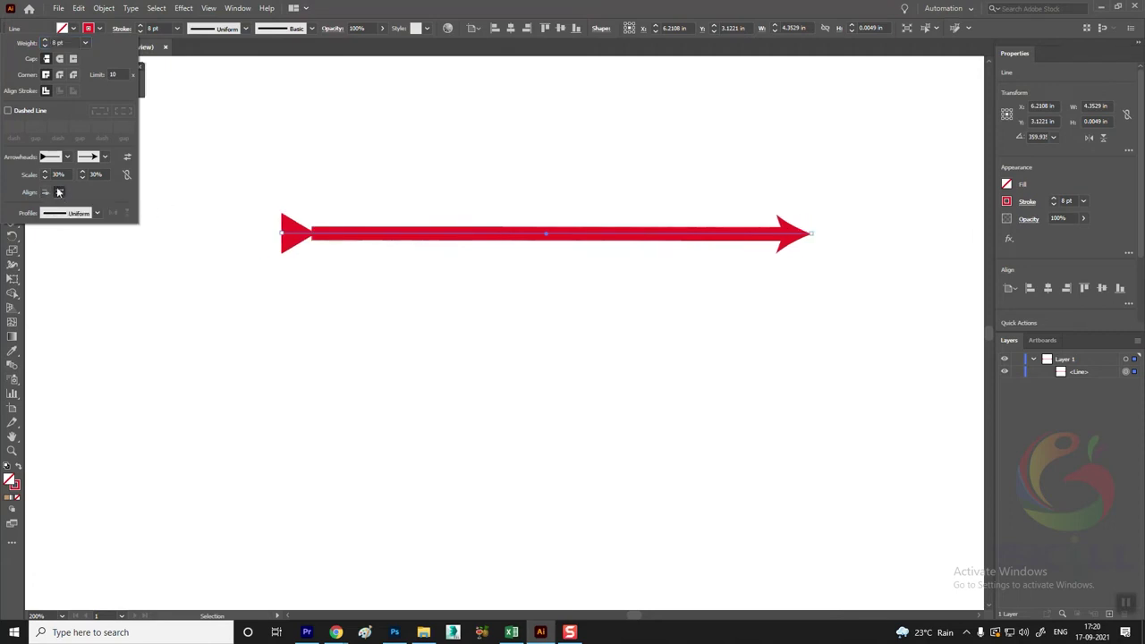
Set the start arrowhead scale to 40% and switch it to a striped feather fletching
{"action": "left_click", "coordinate": [45, 171]}
{"action": "left_click", "coordinate": [46, 170]}
{"action": "left_click", "coordinate": [46, 170]}
{"action": "left_click", "coordinate": [45, 171]}
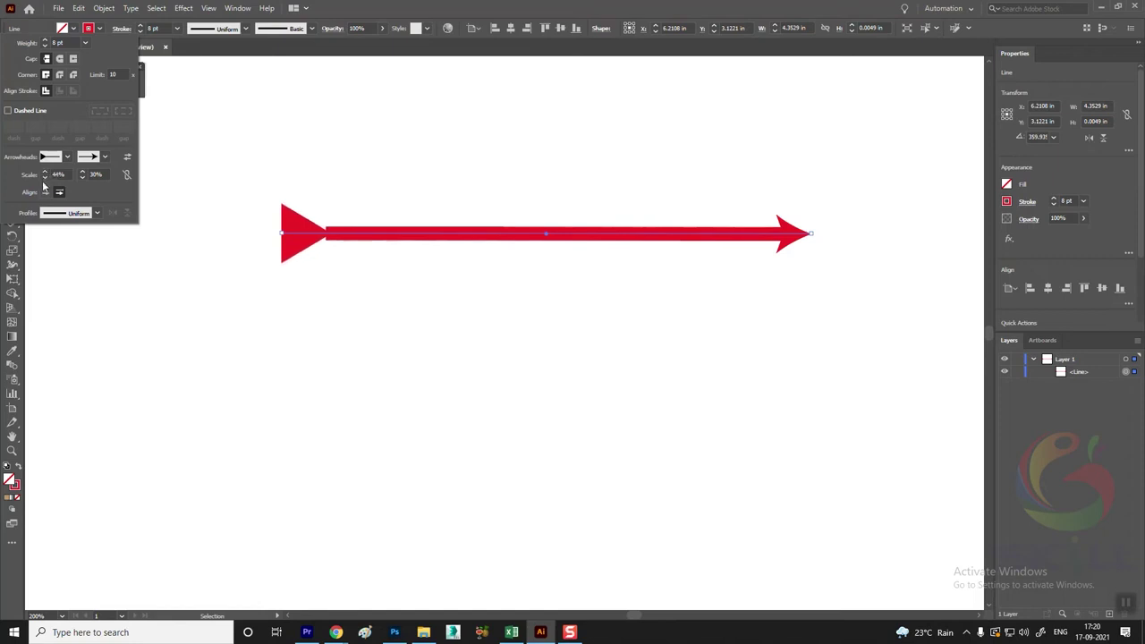
{"action": "left_click", "coordinate": [45, 176]}
{"action": "left_click", "coordinate": [68, 156]}
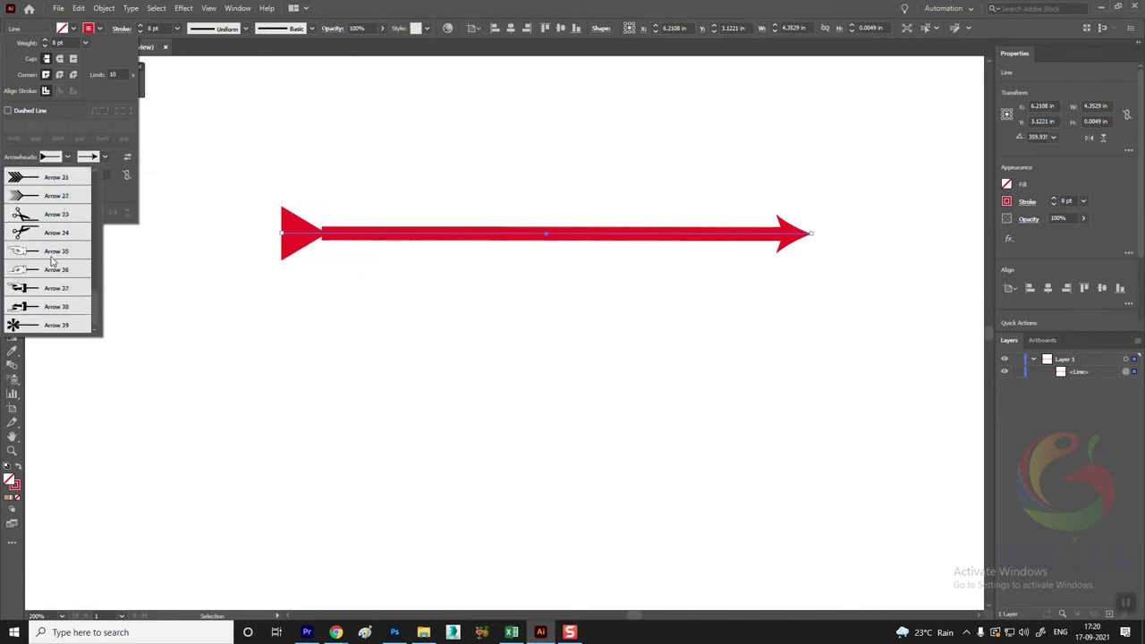
{"action": "left_click", "coordinate": [47, 222]}
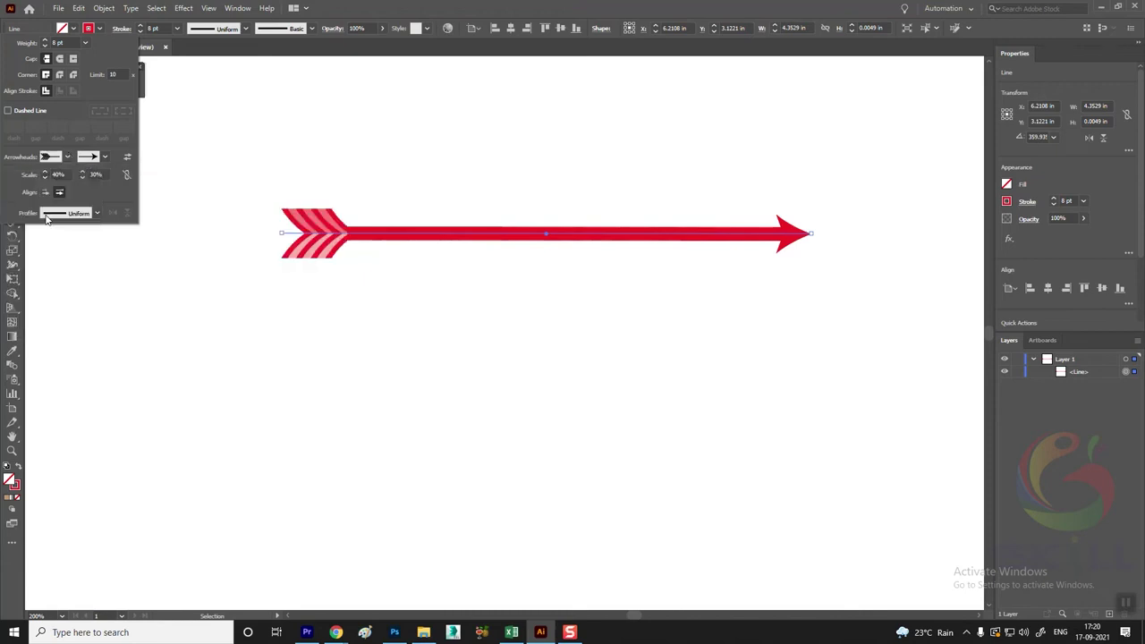
{"action": "key", "text": "Escape"}
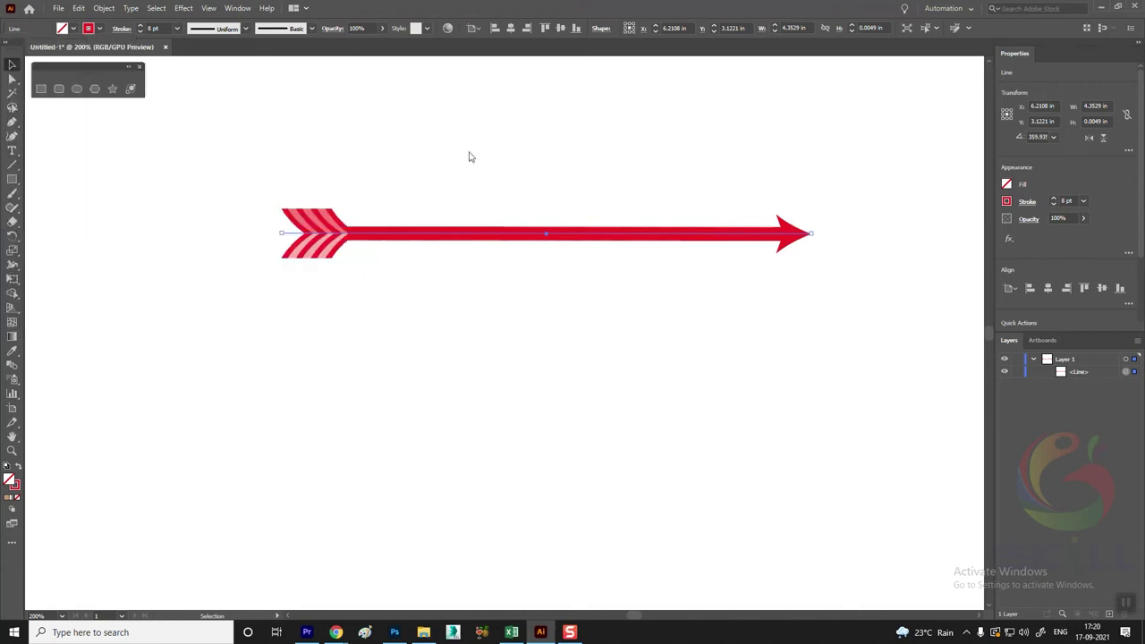
Move the arrow higher up the page and draw a rectangle below it
{"action": "left_click", "coordinate": [483, 141]}
{"action": "scroll", "coordinate": [474, 197], "scroll_direction": "down", "scroll_amount": 1}
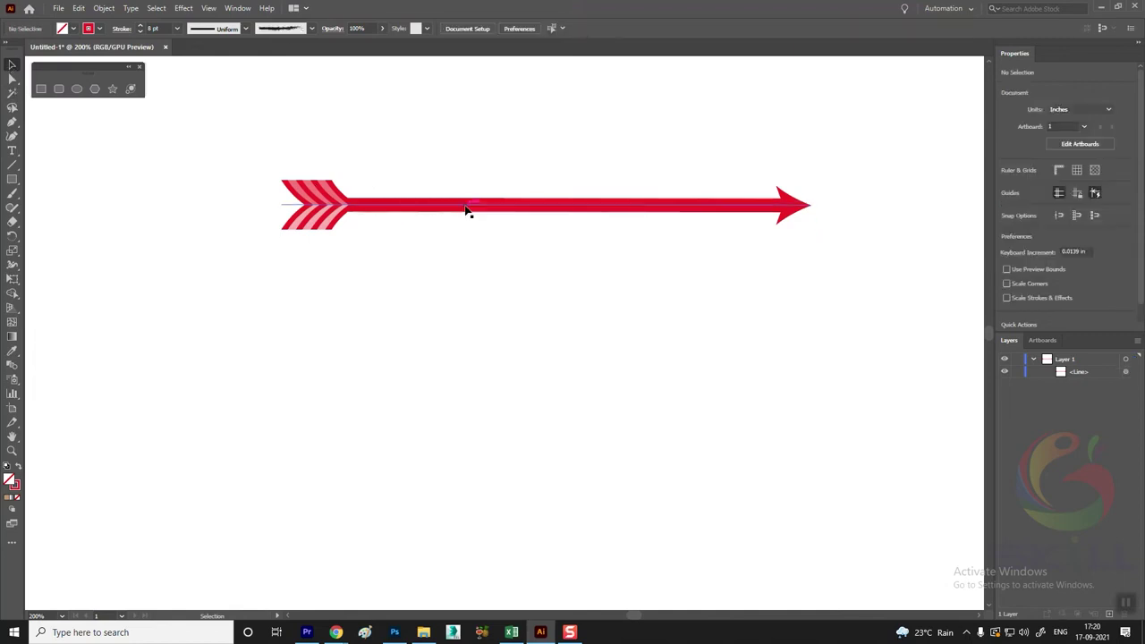
{"action": "left_click_drag", "start_coordinate": [458, 211], "coordinate": [459, 161]}
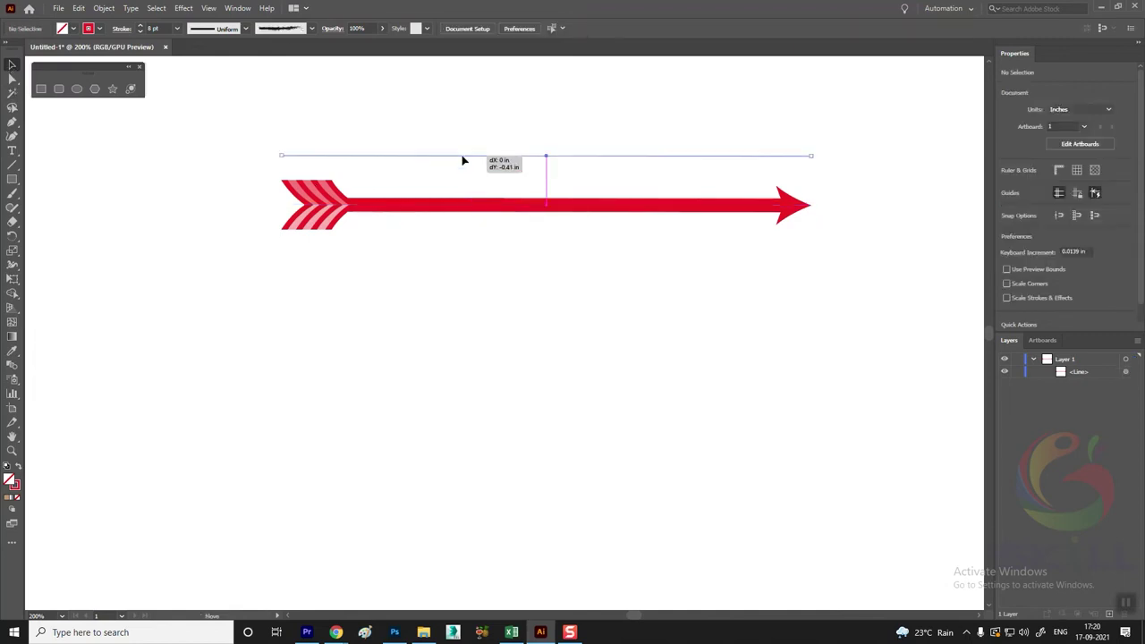
{"action": "left_click", "coordinate": [153, 234]}
{"action": "left_click", "coordinate": [12, 179]}
{"action": "left_click_drag", "start_coordinate": [346, 284], "coordinate": [770, 470]}
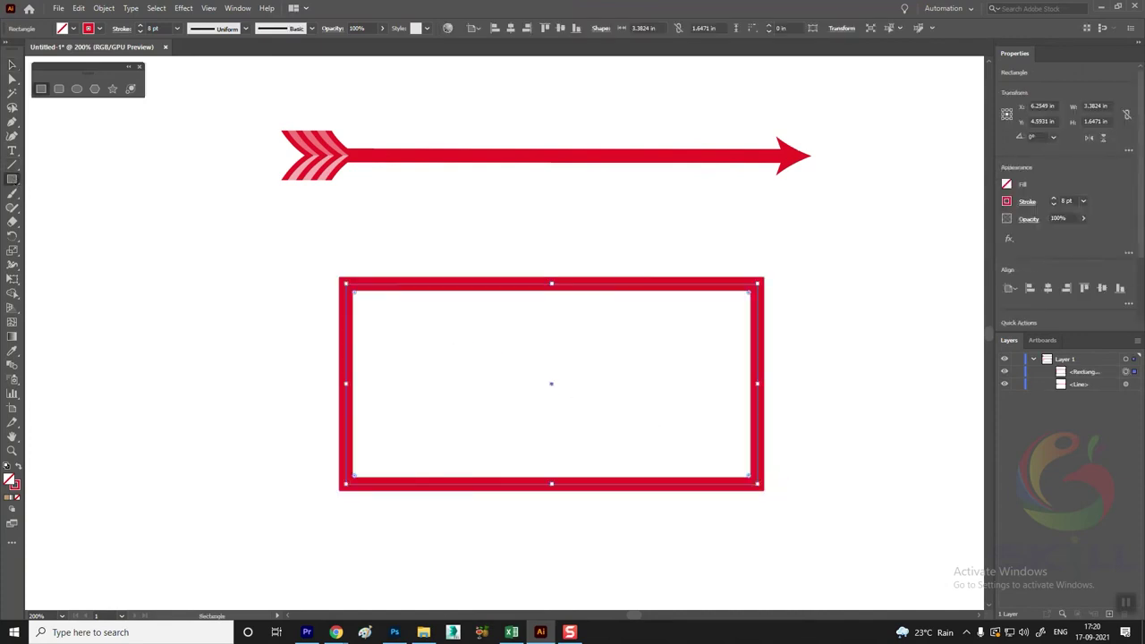
Give the rectangle a dashed 4 pt outline with 5 pt gaps
{"action": "left_click", "coordinate": [123, 28]}
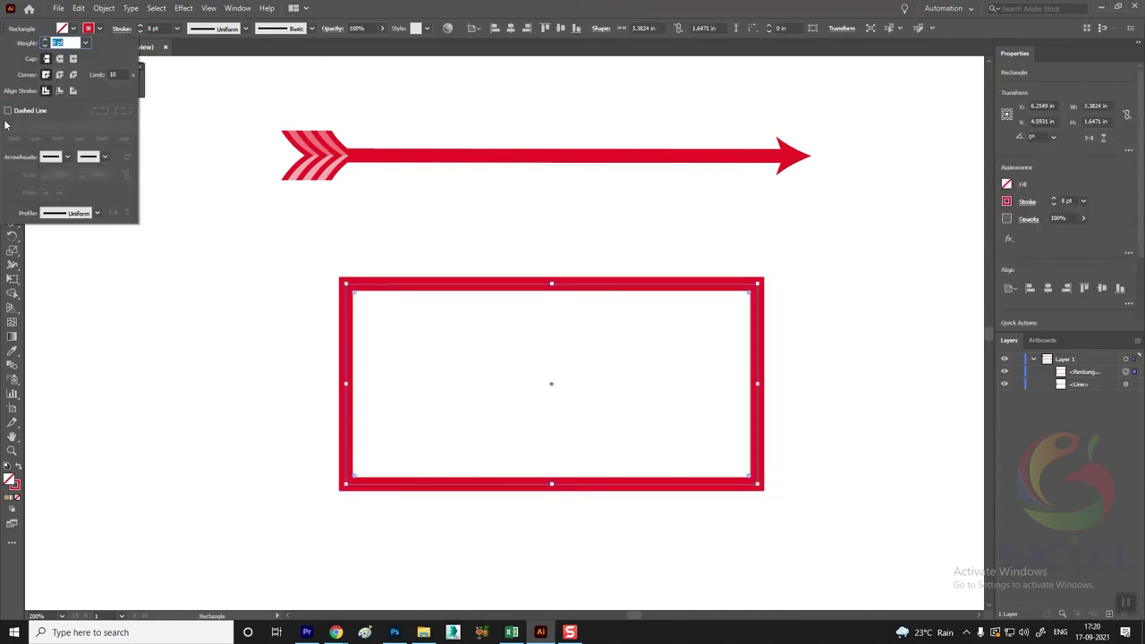
{"action": "left_click", "coordinate": [7, 110]}
{"action": "left_click", "coordinate": [45, 46]}
{"action": "left_click", "coordinate": [45, 47]}
{"action": "left_click", "coordinate": [45, 46]}
{"action": "left_click", "coordinate": [45, 46]}
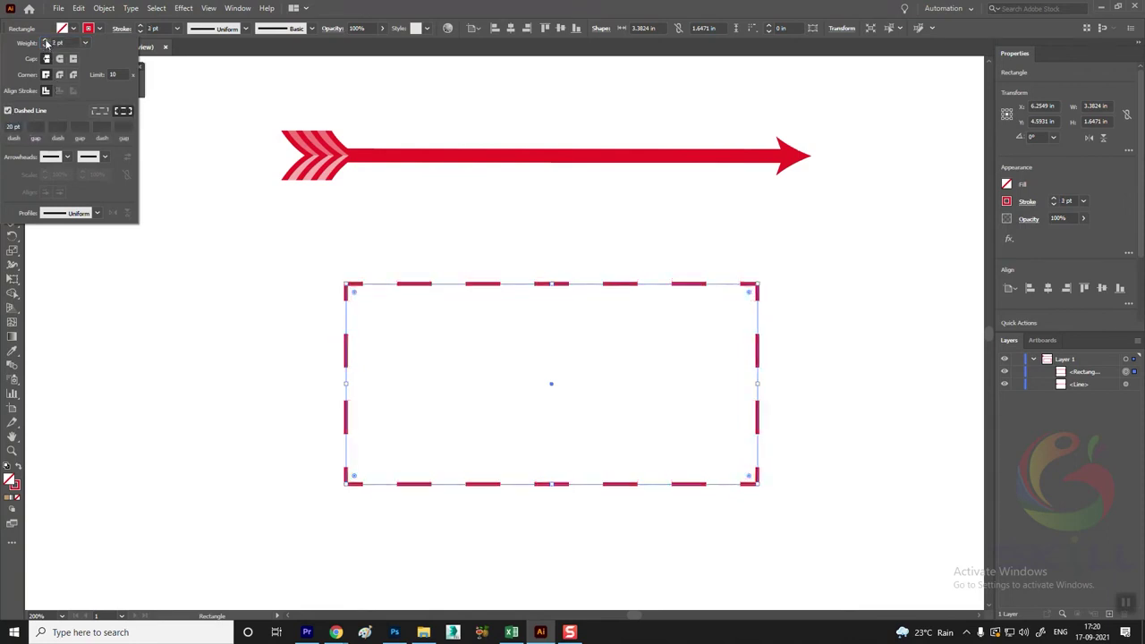
{"action": "left_click", "coordinate": [46, 42]}
{"action": "left_click", "coordinate": [35, 126]}
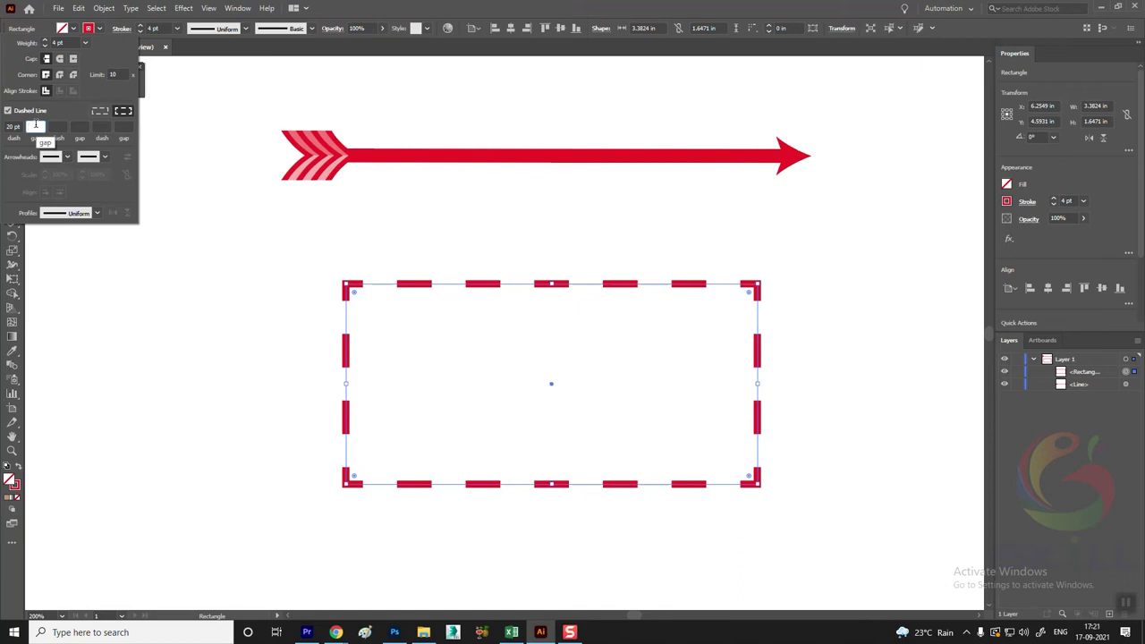
{"action": "type", "text": "5"}
{"action": "key", "text": "Return"}
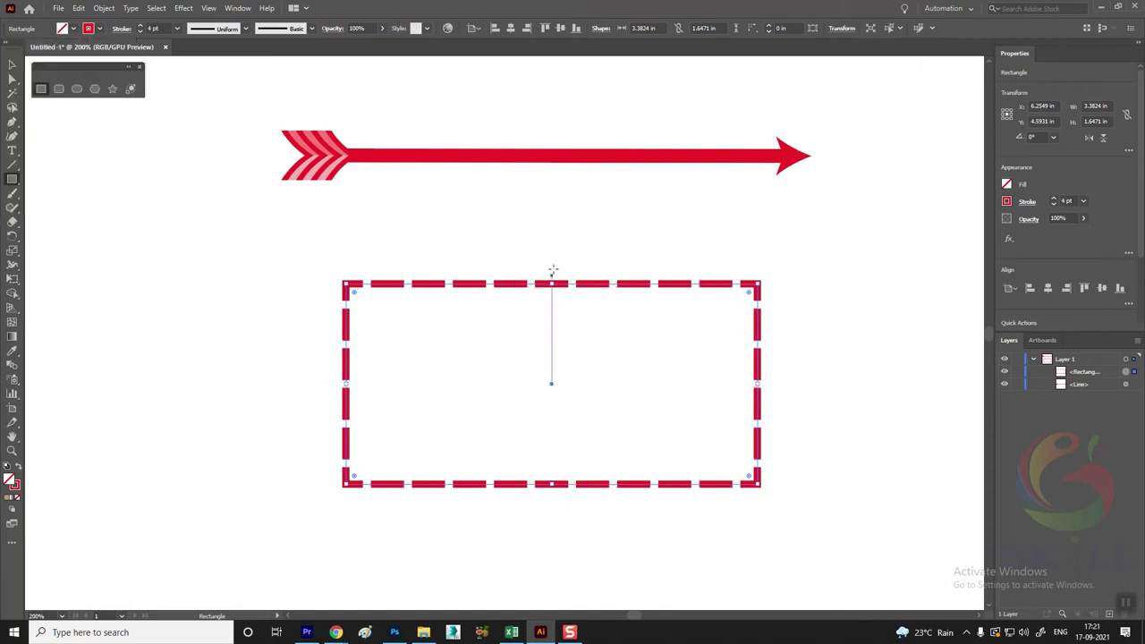
Try a scissors start arrowhead on the rectangle, then settle on a pointing-hand style (Arrow 35/36)
{"action": "left_click", "coordinate": [117, 29]}
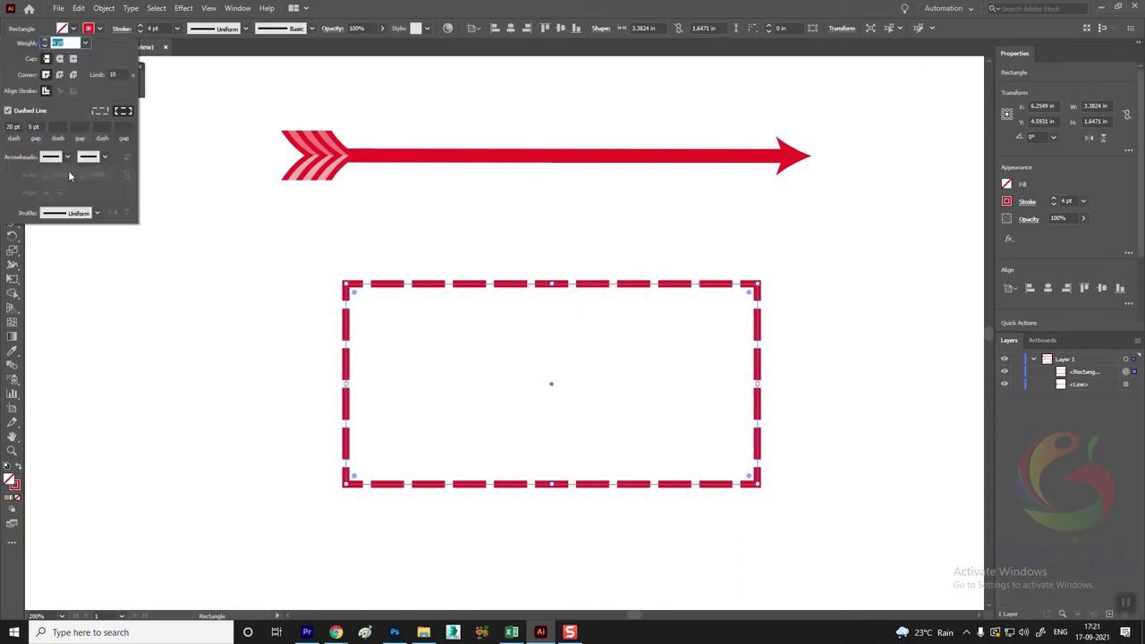
{"action": "left_click", "coordinate": [68, 158]}
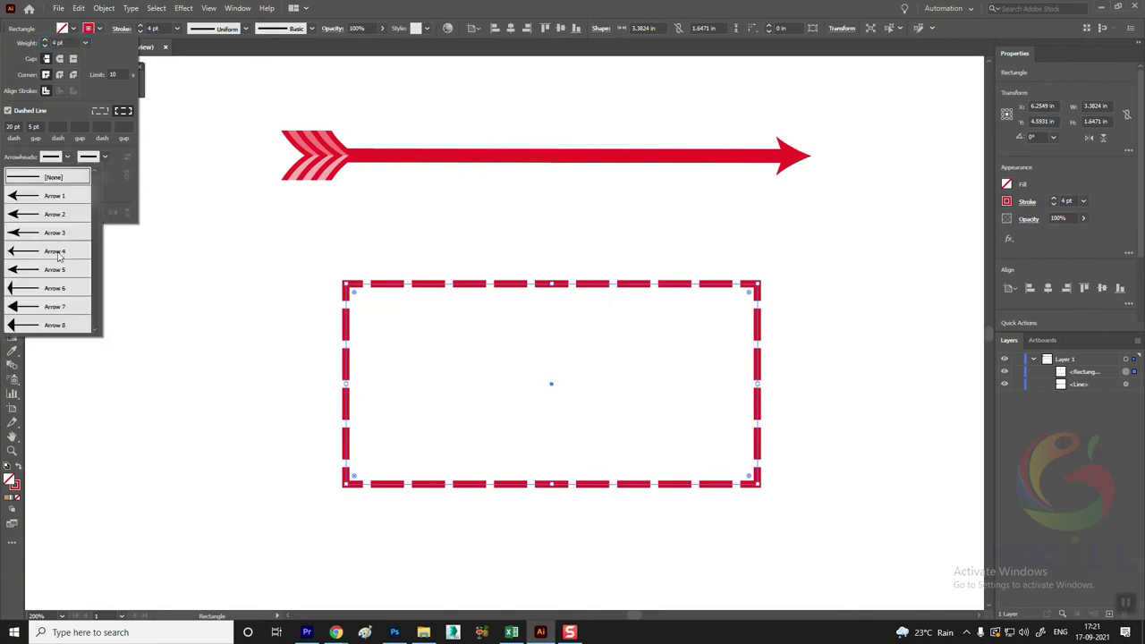
{"action": "scroll", "coordinate": [54, 261], "scroll_direction": "down", "scroll_amount": 2}
{"action": "scroll", "coordinate": [53, 260], "scroll_direction": "down", "scroll_amount": 3}
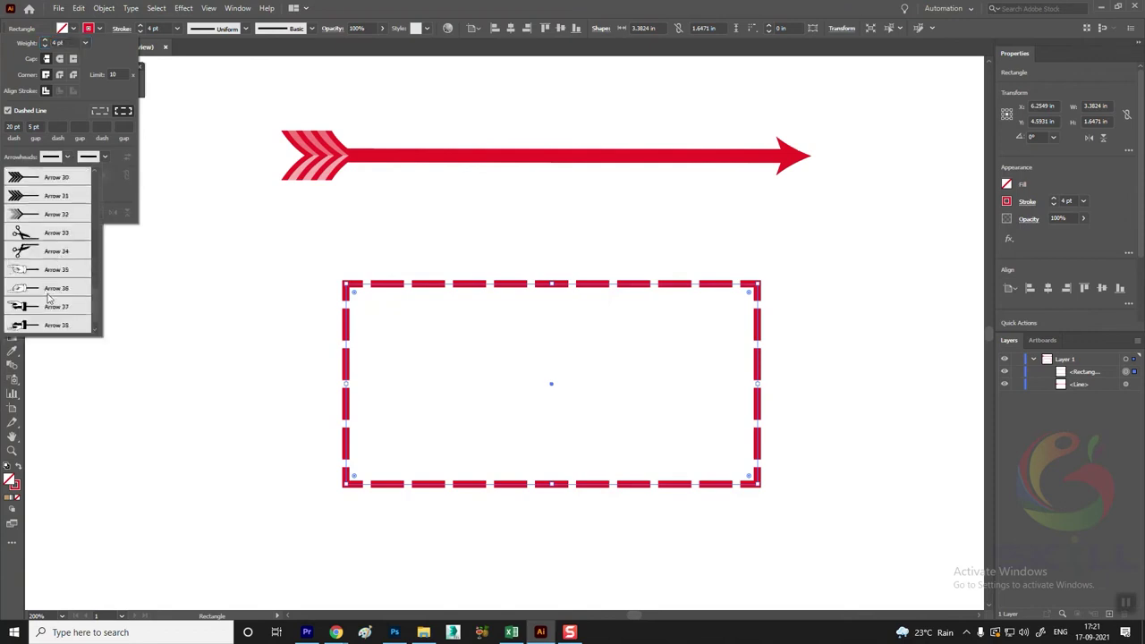
{"action": "left_click", "coordinate": [55, 251]}
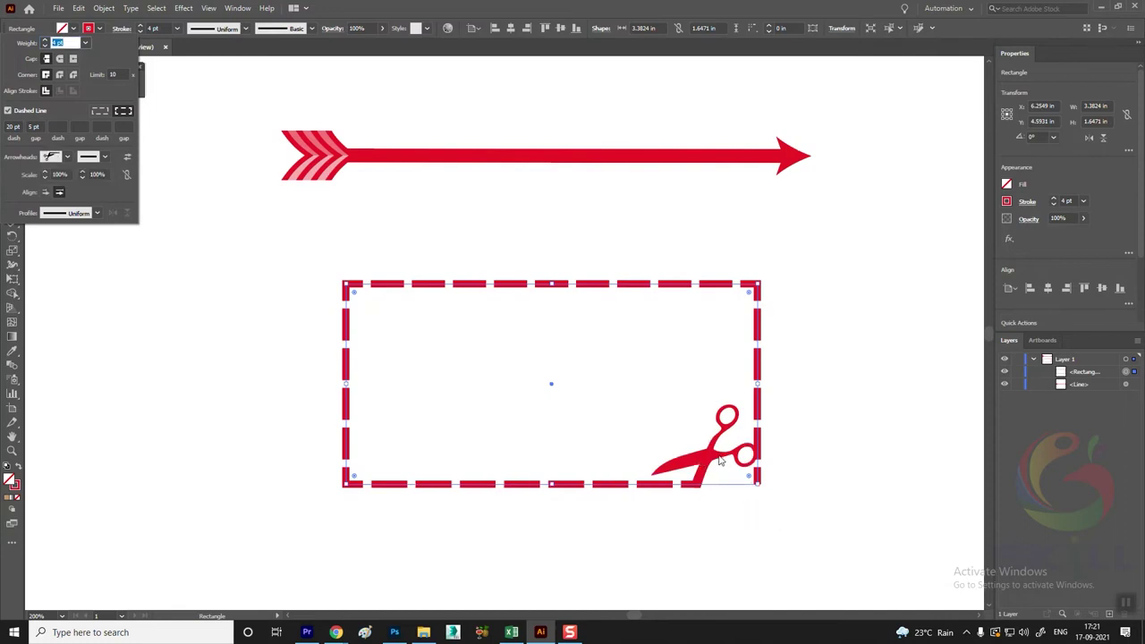
{"action": "left_click", "coordinate": [69, 158]}
{"action": "left_click", "coordinate": [53, 258]}
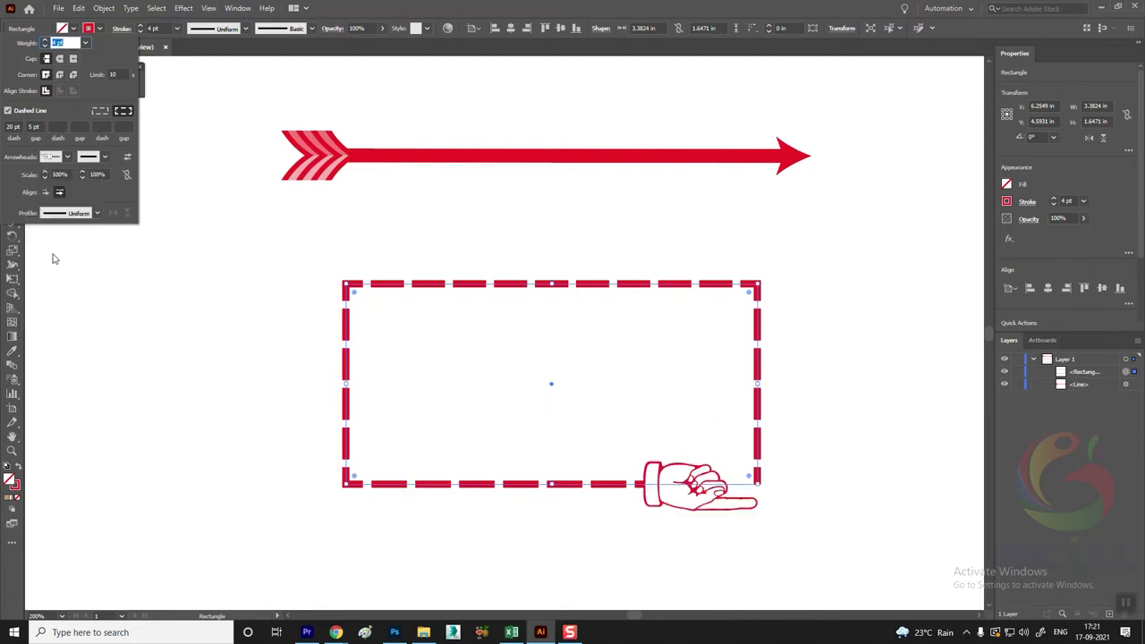
{"action": "left_click", "coordinate": [61, 158]}
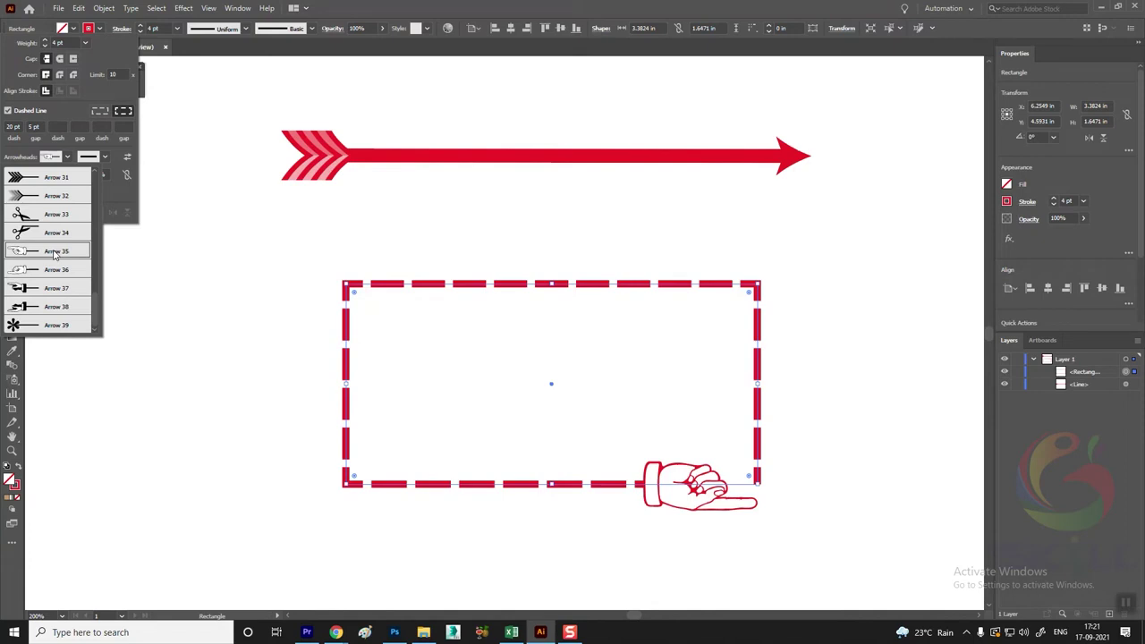
{"action": "left_click", "coordinate": [54, 266]}
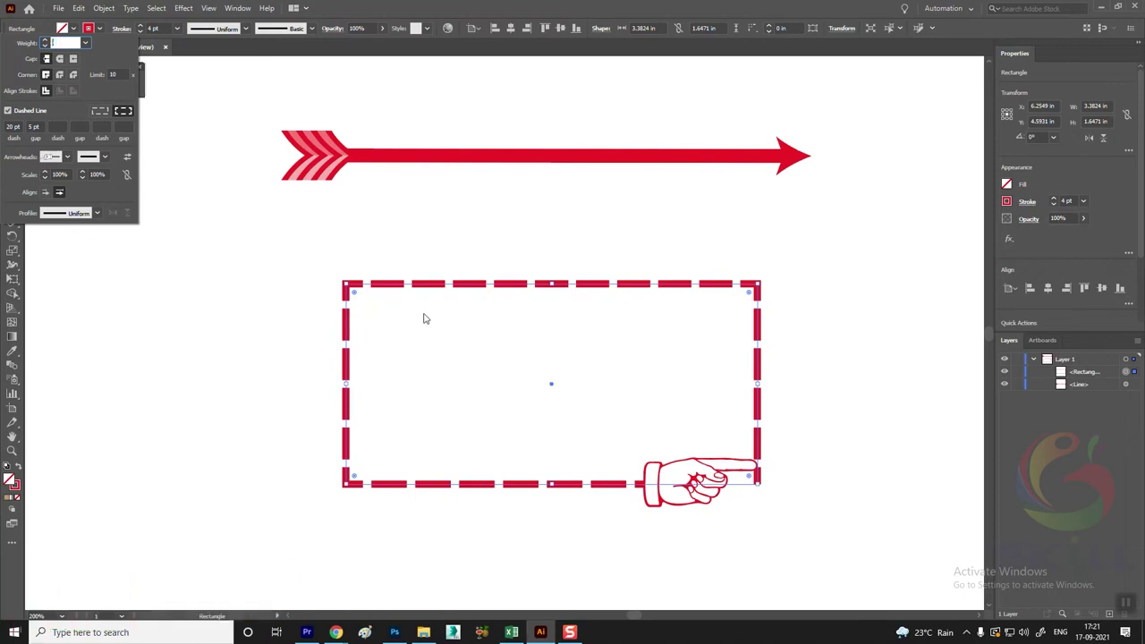
{"action": "left_click", "coordinate": [546, 143]}
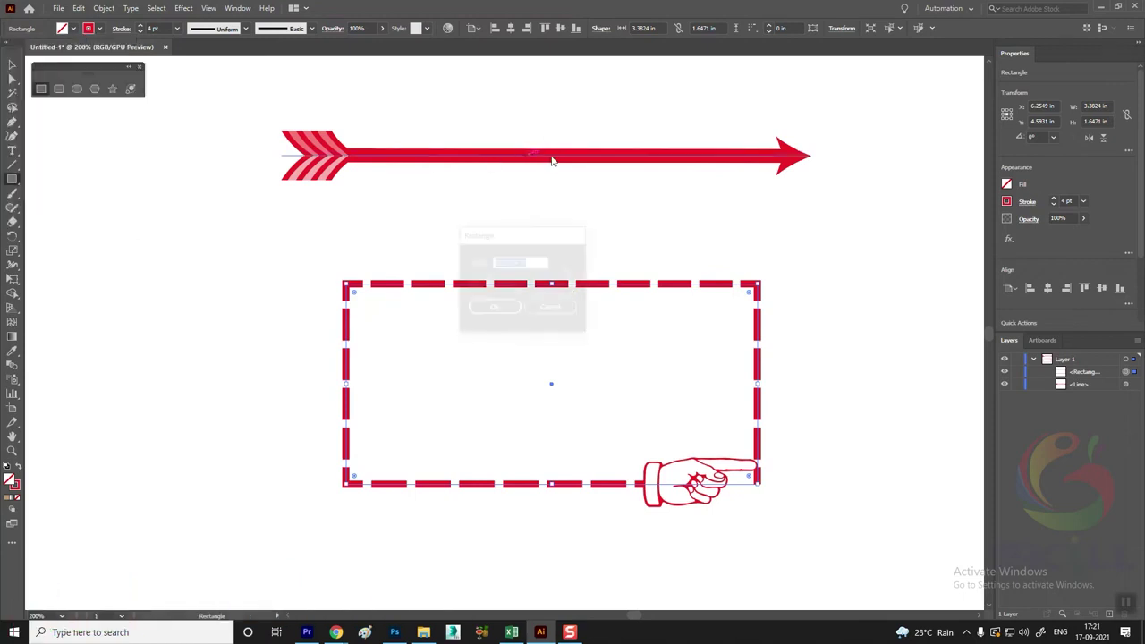
{"action": "left_click", "coordinate": [551, 307]}
Move the arrow lower, set its start arrowhead to a pointing hand and end arrowhead to None
{"action": "left_click", "coordinate": [11, 66]}
{"action": "left_click_drag", "start_coordinate": [578, 160], "coordinate": [583, 186]}
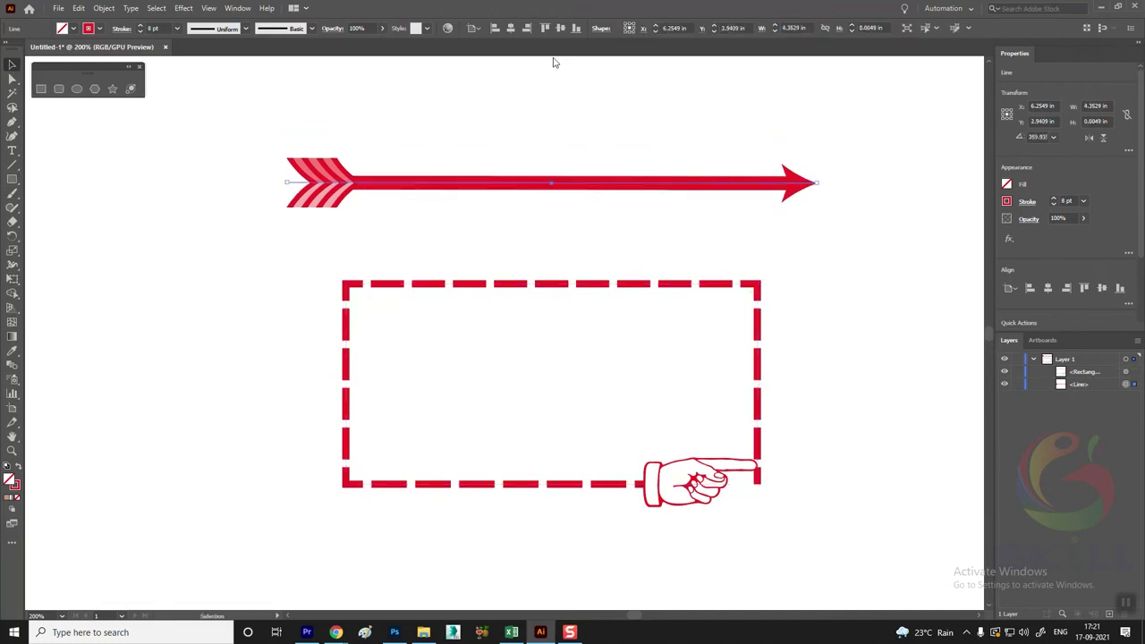
{"action": "left_click", "coordinate": [122, 29]}
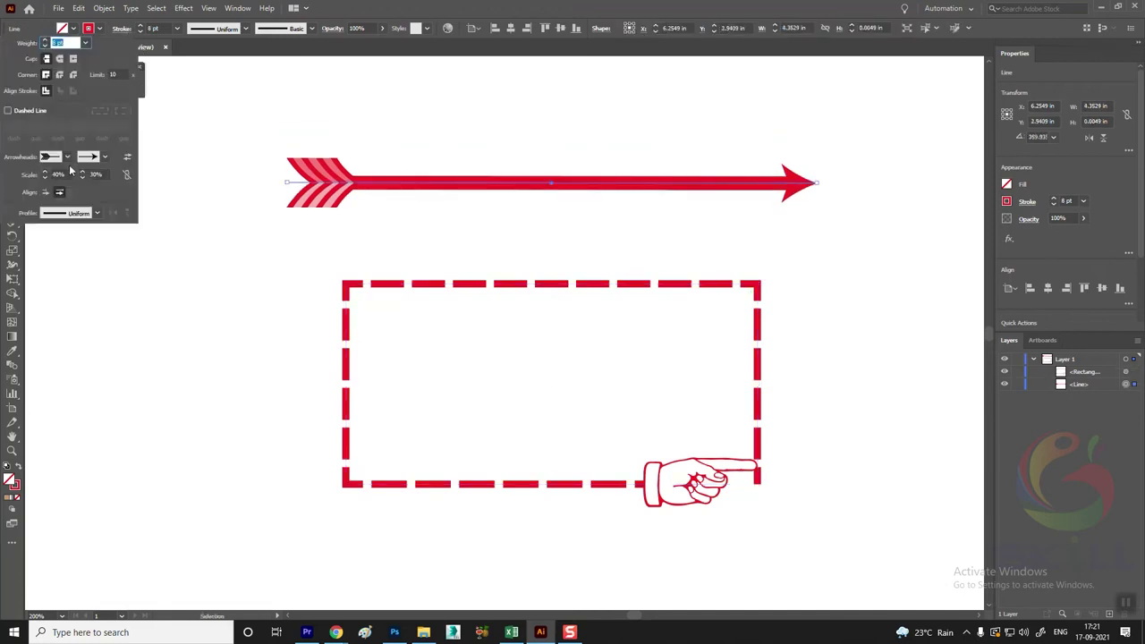
{"action": "left_click", "coordinate": [67, 157]}
{"action": "left_click", "coordinate": [39, 258]}
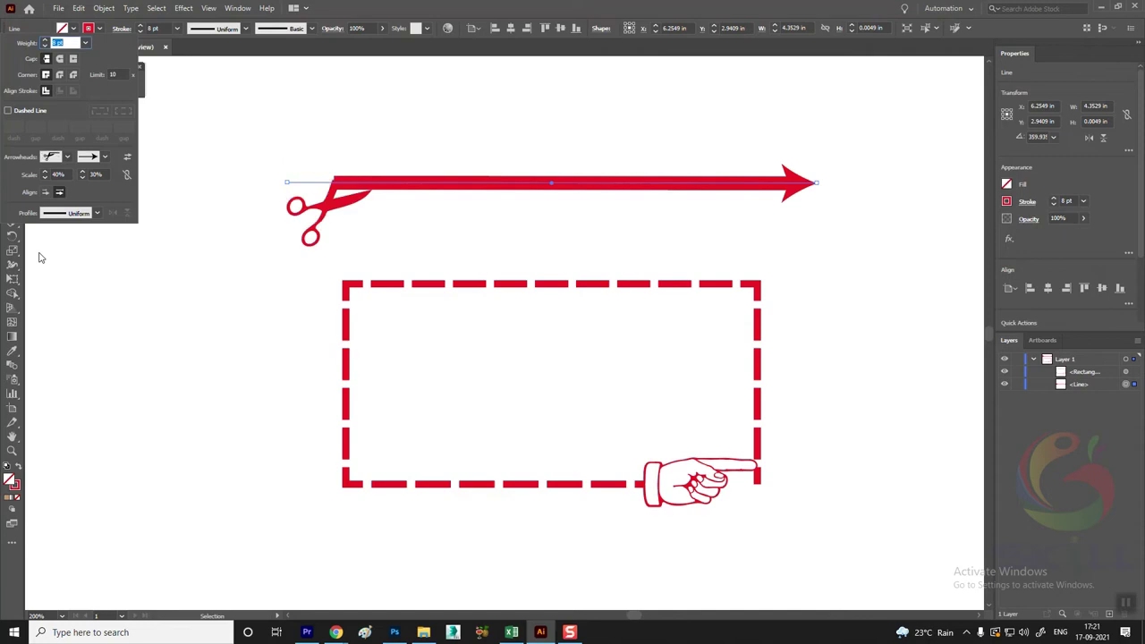
{"action": "left_click", "coordinate": [68, 158]}
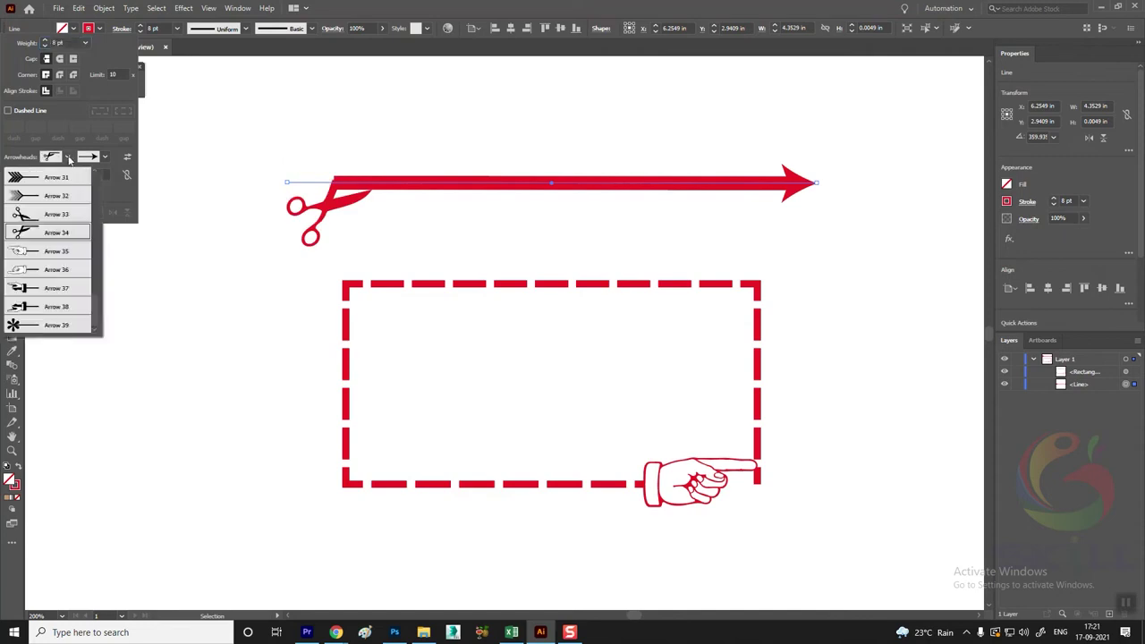
{"action": "left_click", "coordinate": [51, 251]}
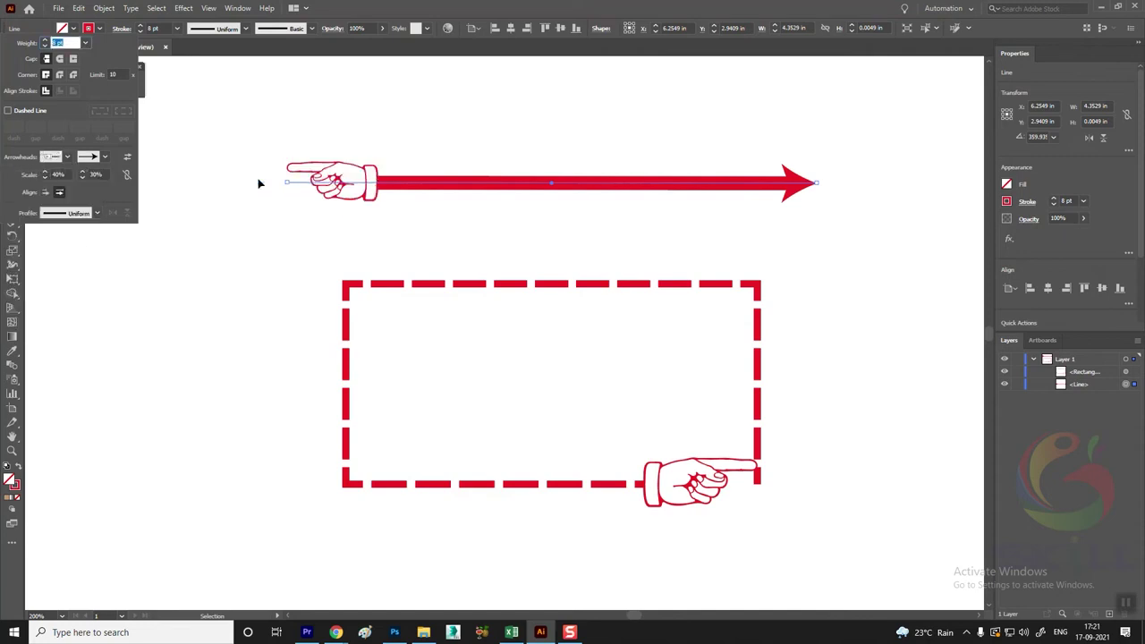
{"action": "left_click", "coordinate": [104, 157]}
{"action": "scroll", "coordinate": [103, 202], "scroll_direction": "up", "scroll_amount": 2}
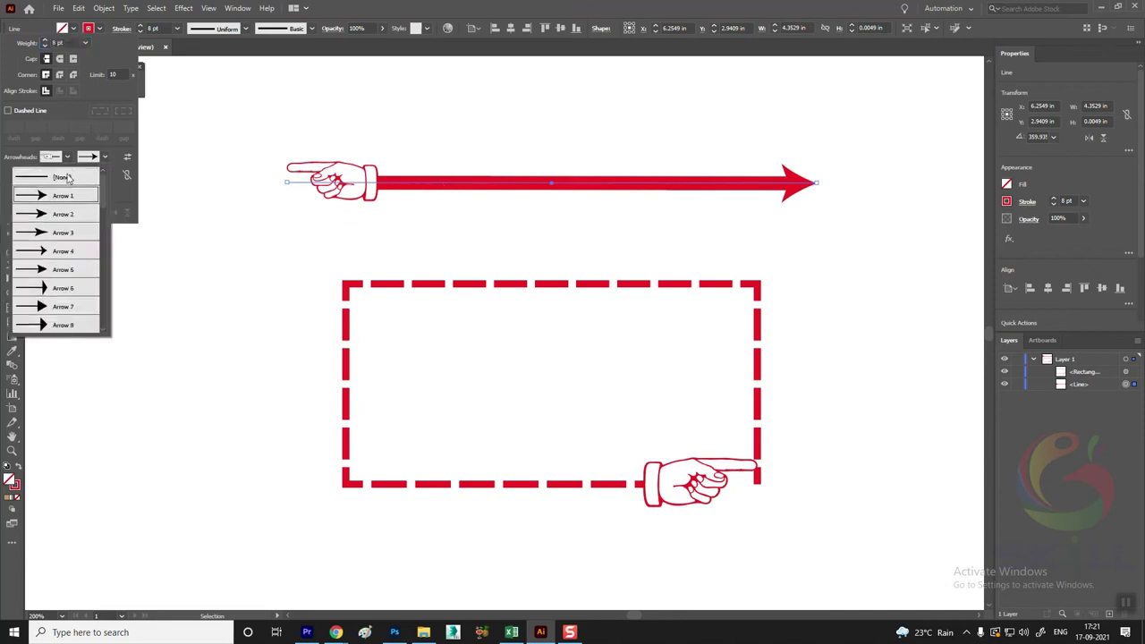
{"action": "left_click", "coordinate": [70, 176]}
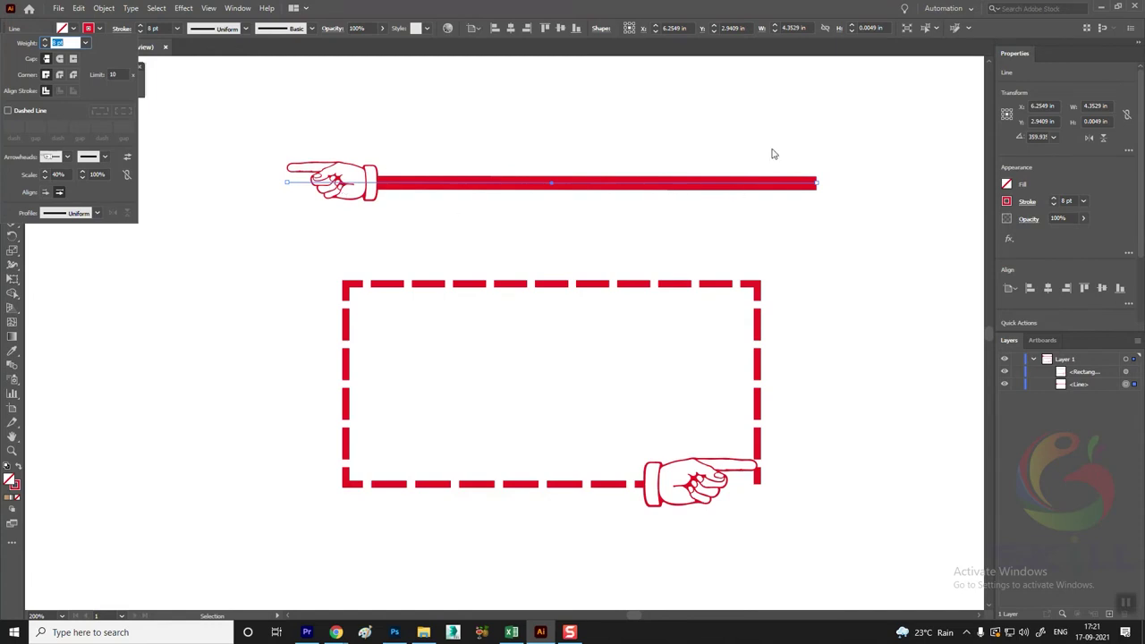
Try two tapered width profiles on the line, then return it to Uniform
{"action": "left_click", "coordinate": [97, 213]}
{"action": "left_click", "coordinate": [65, 275]}
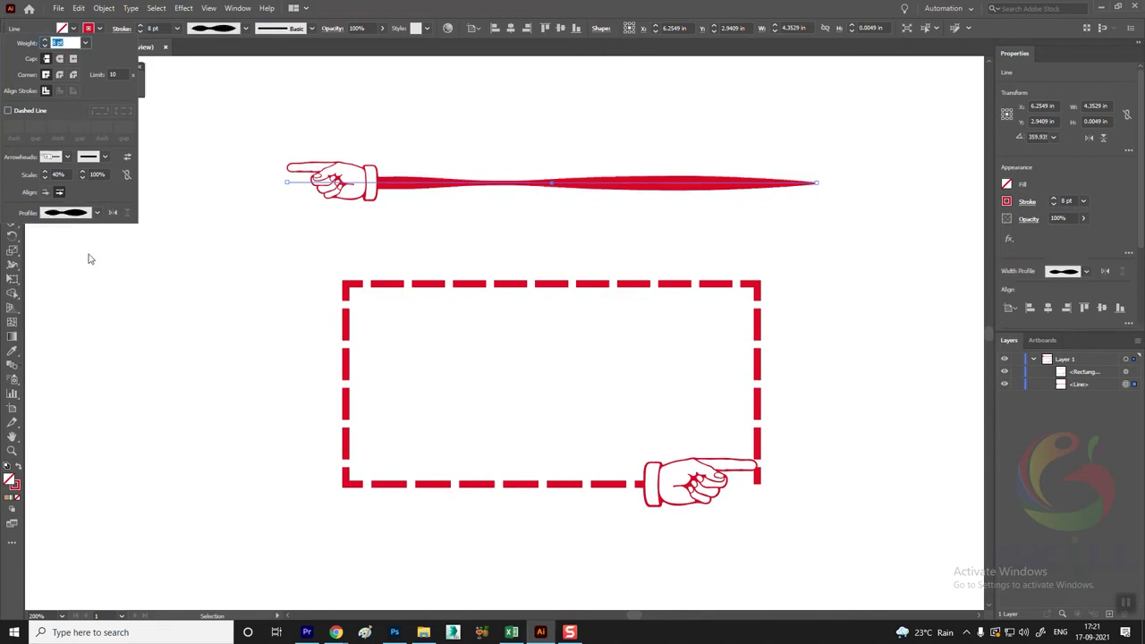
{"action": "left_click", "coordinate": [97, 214]}
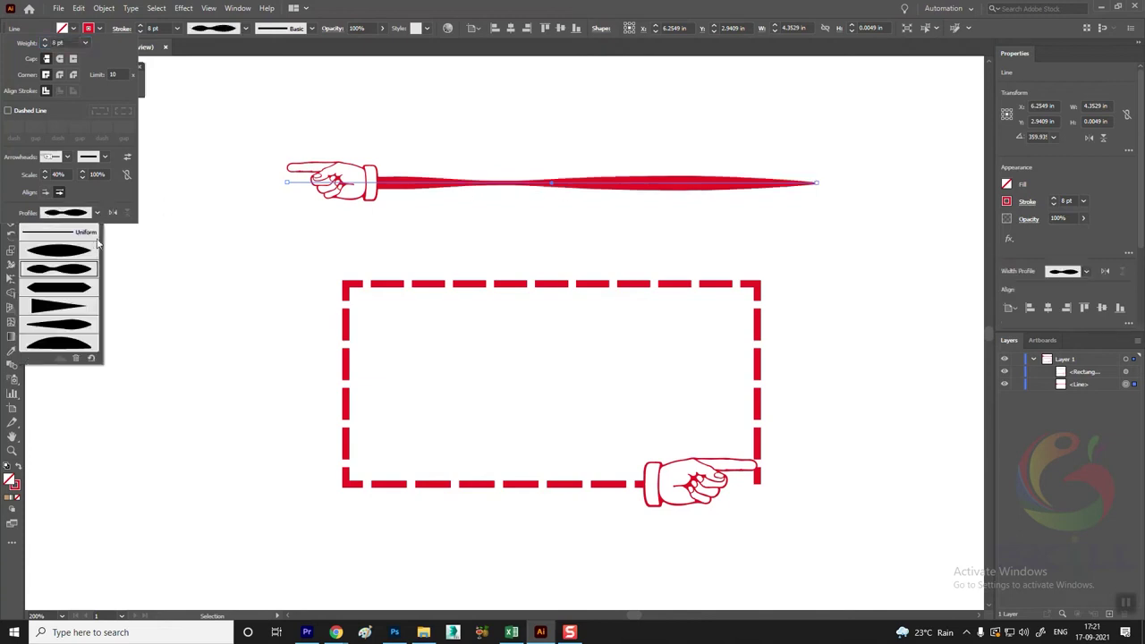
{"action": "left_click", "coordinate": [75, 328]}
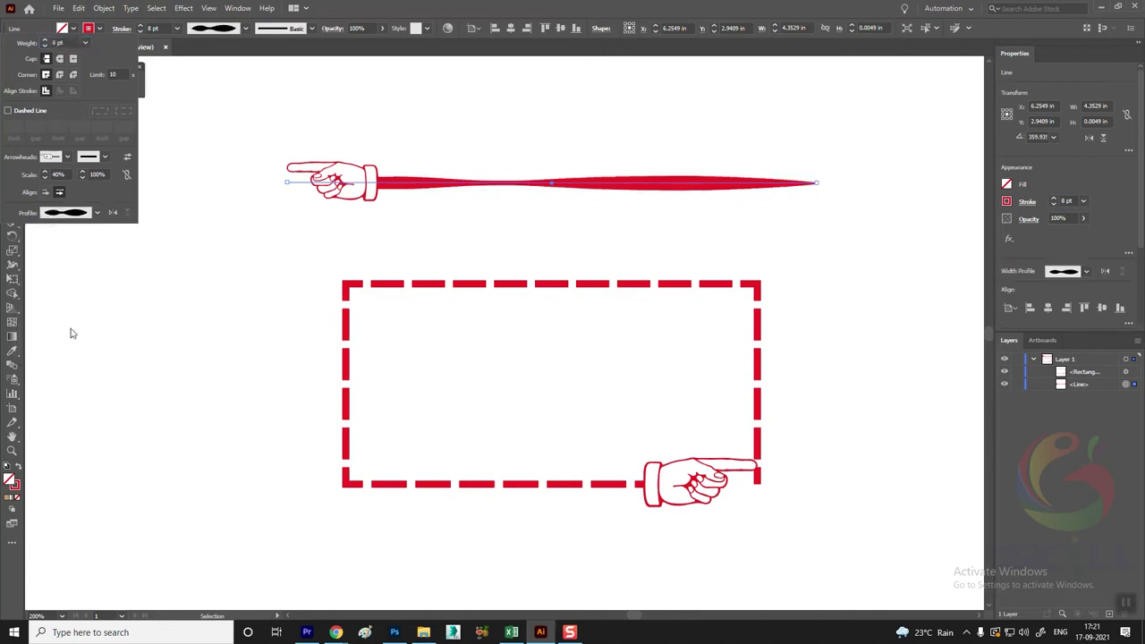
{"action": "left_click", "coordinate": [97, 215]}
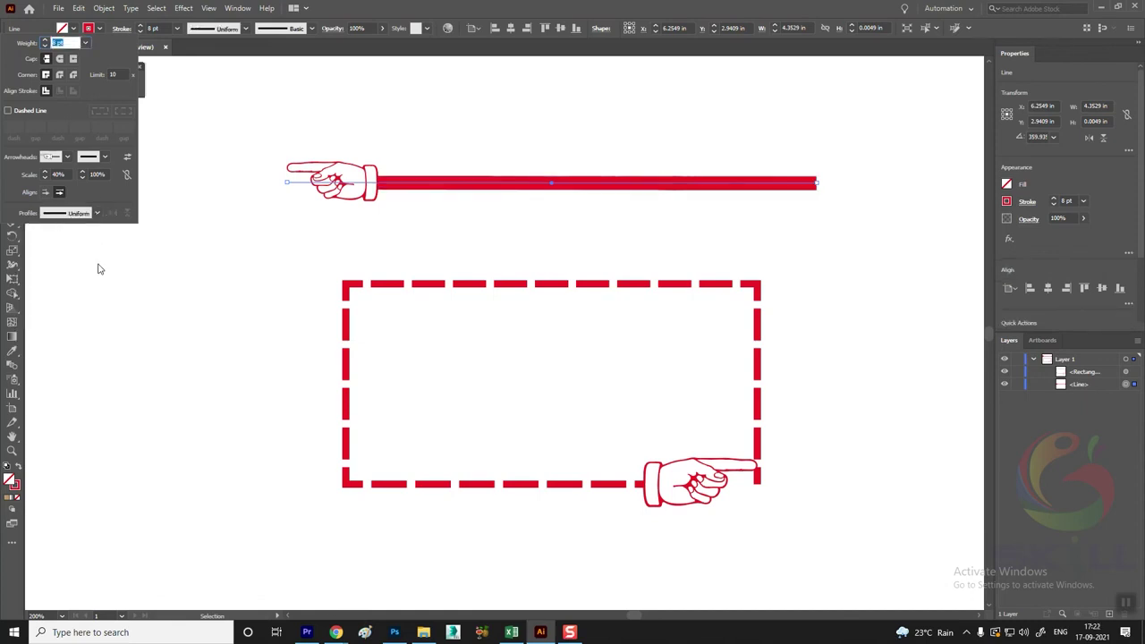
Make the top line dashed at 5 pt, trying Round Join before returning to Miter Join
{"action": "left_click", "coordinate": [7, 110]}
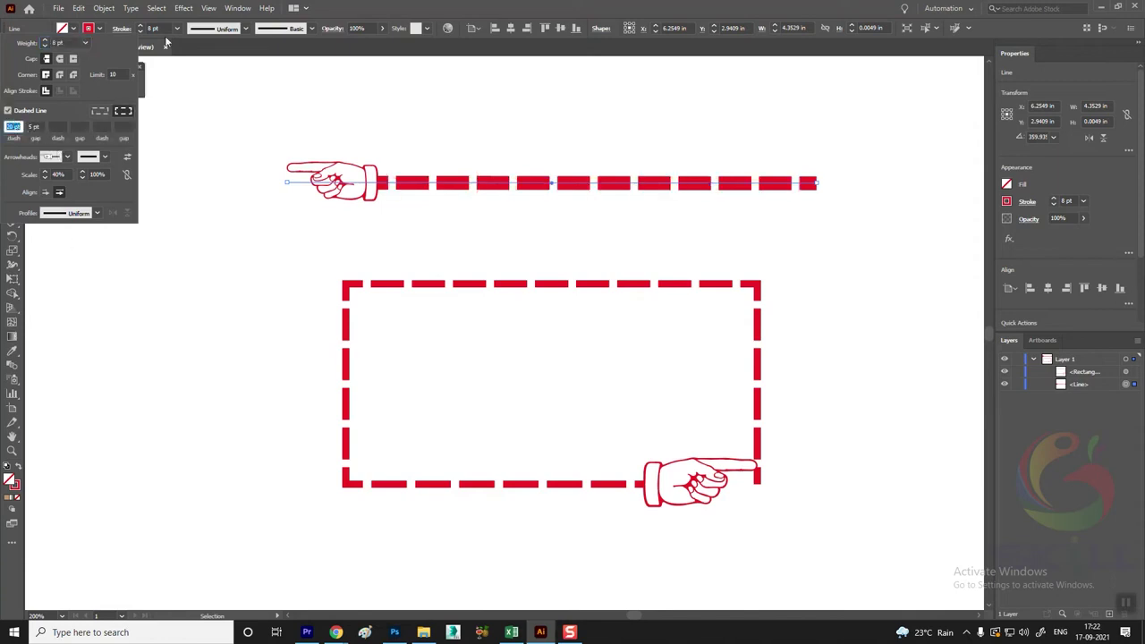
{"action": "left_click", "coordinate": [45, 46]}
{"action": "left_click", "coordinate": [44, 47]}
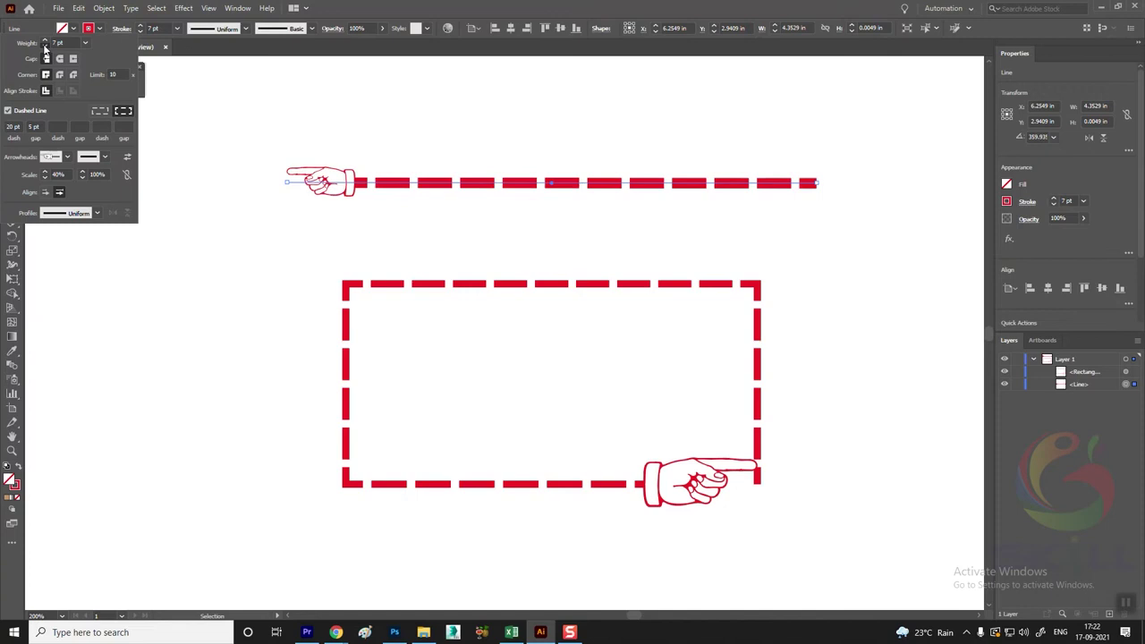
{"action": "left_click", "coordinate": [45, 42]}
{"action": "left_click", "coordinate": [44, 47]}
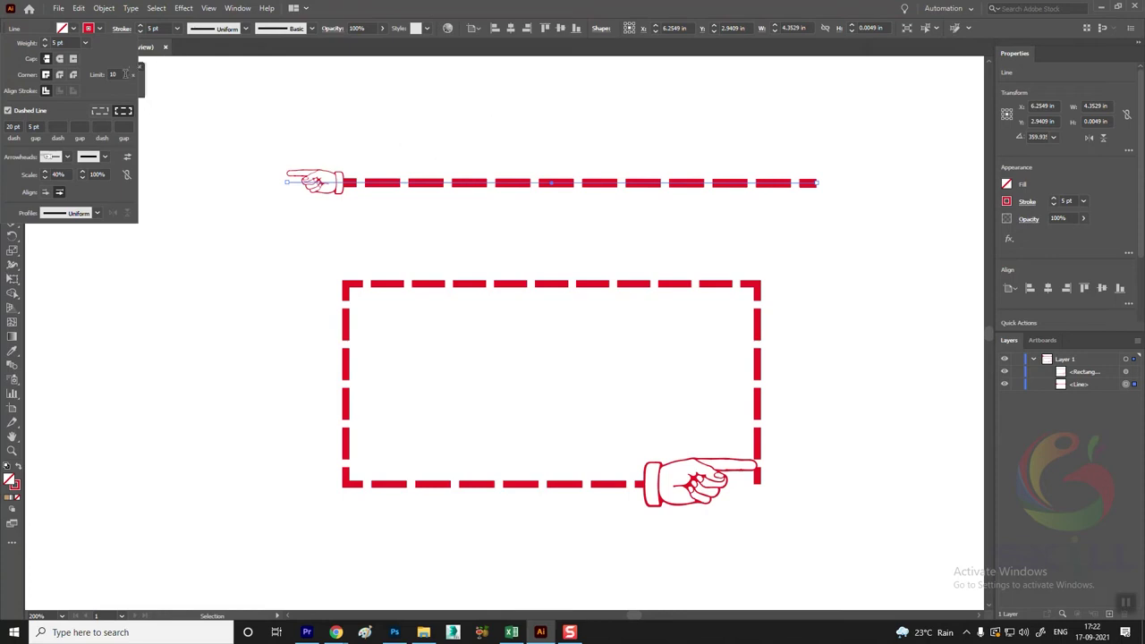
{"action": "left_click", "coordinate": [60, 75]}
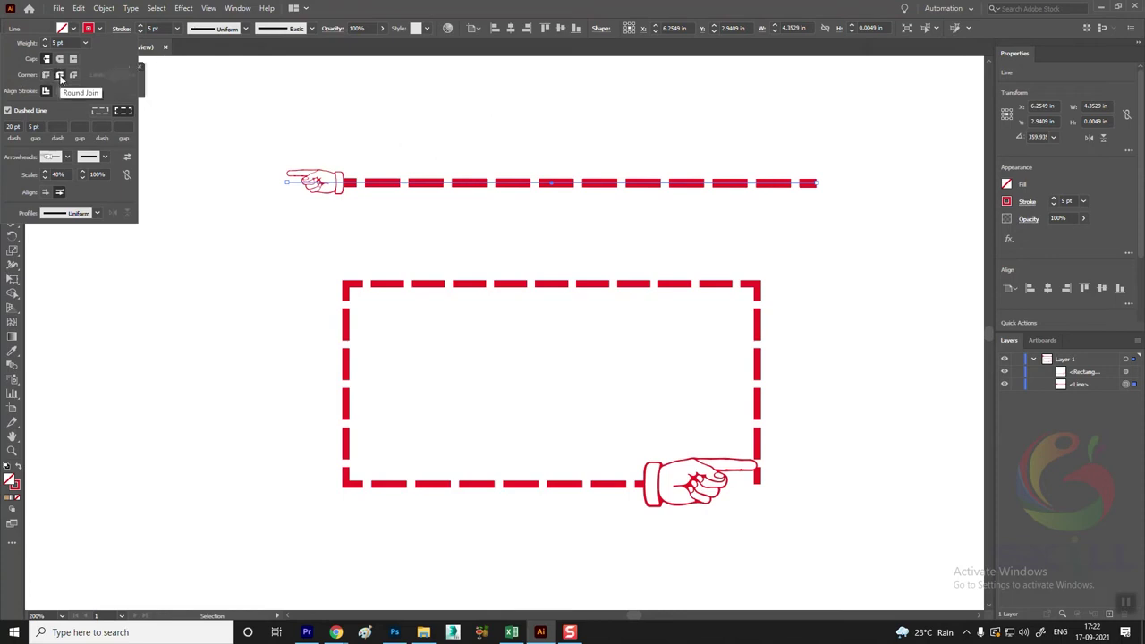
{"action": "left_click", "coordinate": [46, 74]}
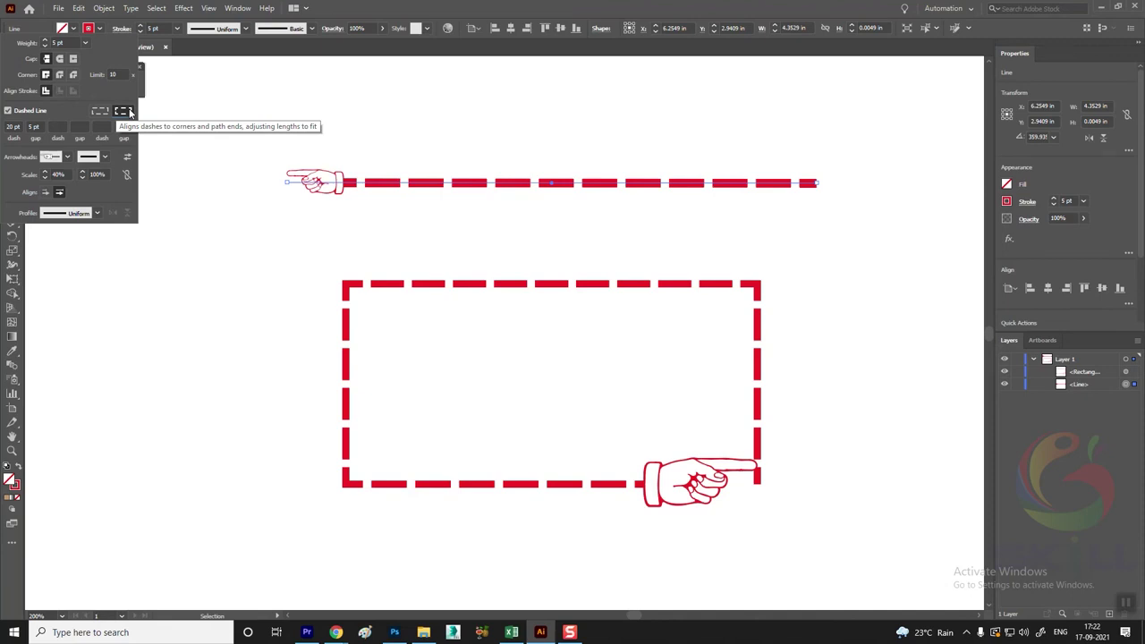
Enable 'Preserves exact dash and gap lengths', try Round Cap, then settle on Butt Cap
{"action": "left_click", "coordinate": [99, 111]}
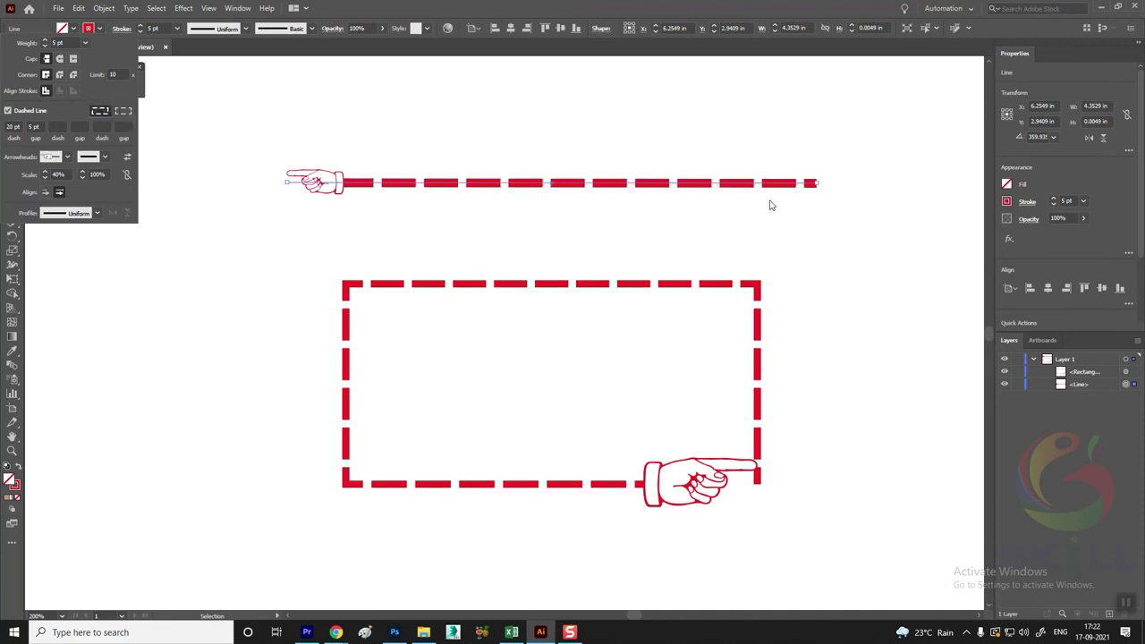
{"action": "left_click", "coordinate": [59, 58]}
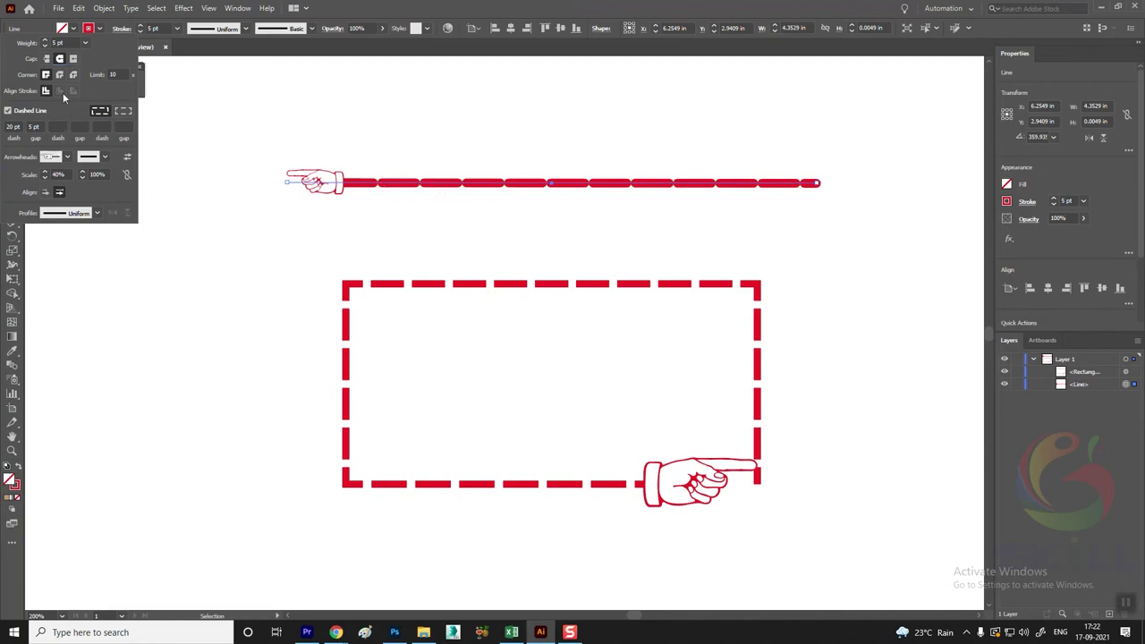
{"action": "left_click", "coordinate": [48, 59]}
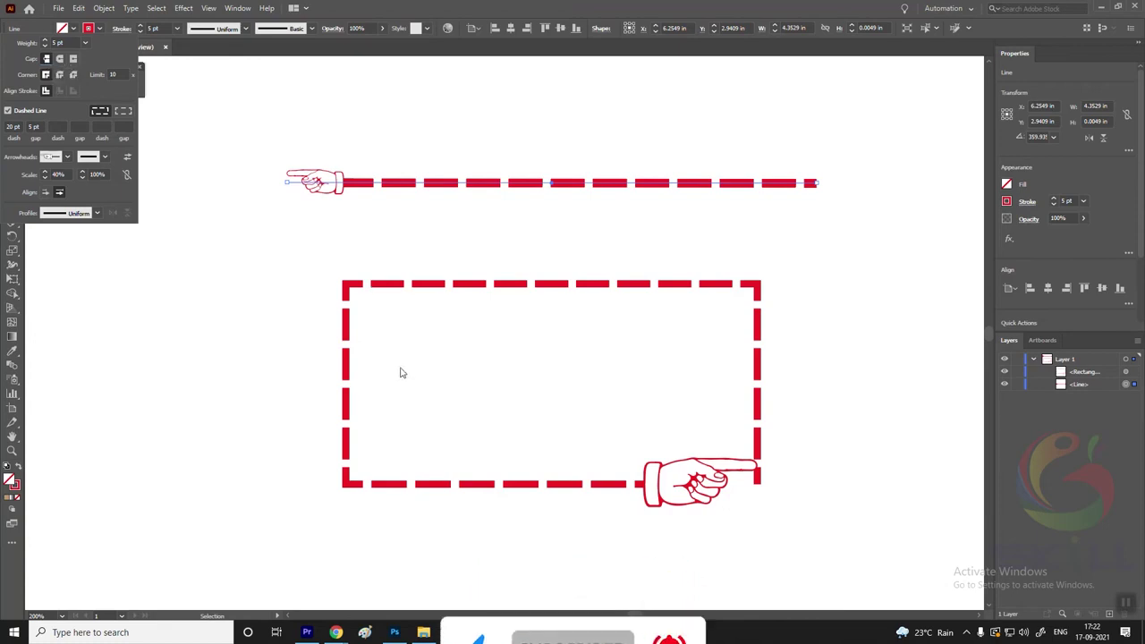
Search Google Images for 'pocket' and preview the blue denim jeans pocket image
{"action": "left_click", "coordinate": [336, 631]}
{"action": "type", "text": "poc"}
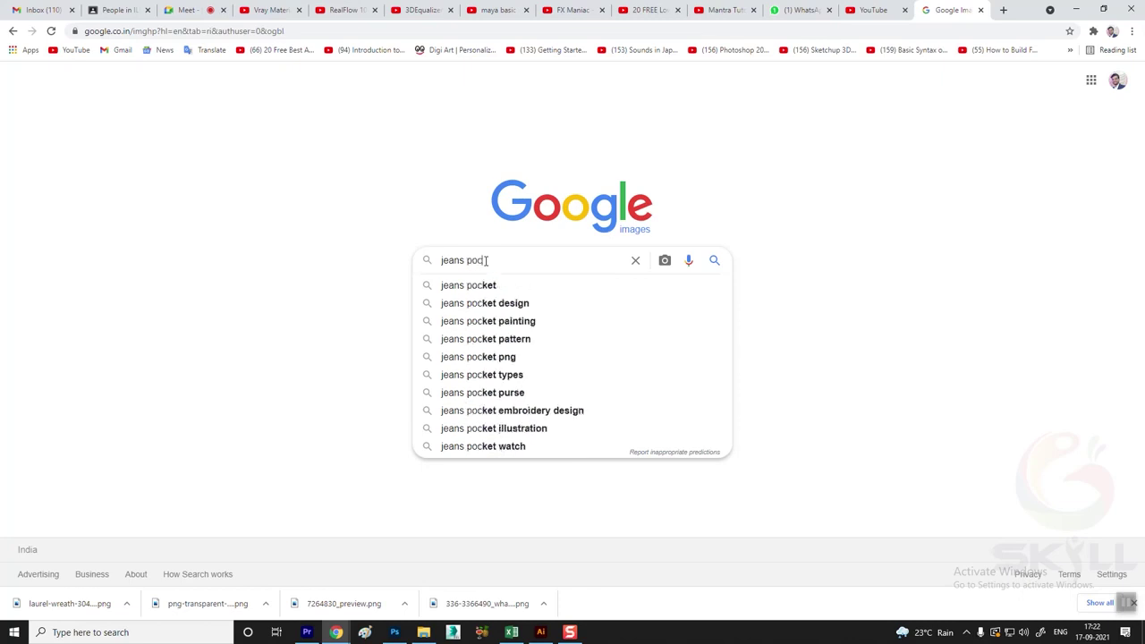
{"action": "type", "text": "ket"}
{"action": "key", "text": "Return"}
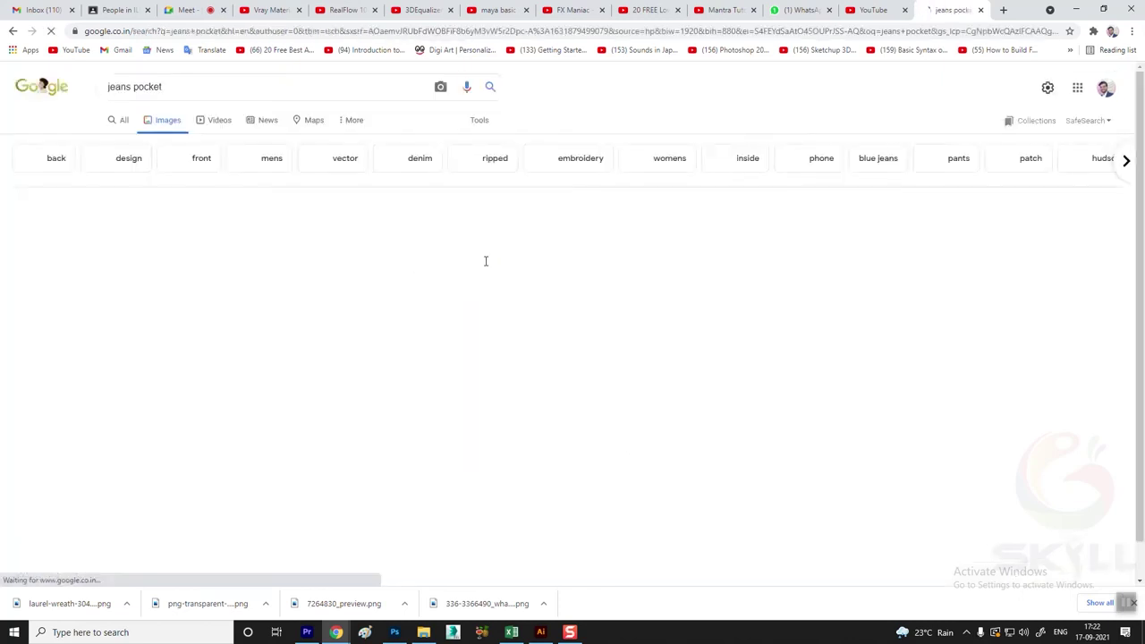
{"action": "scroll", "coordinate": [550, 277], "scroll_direction": "down", "scroll_amount": 3}
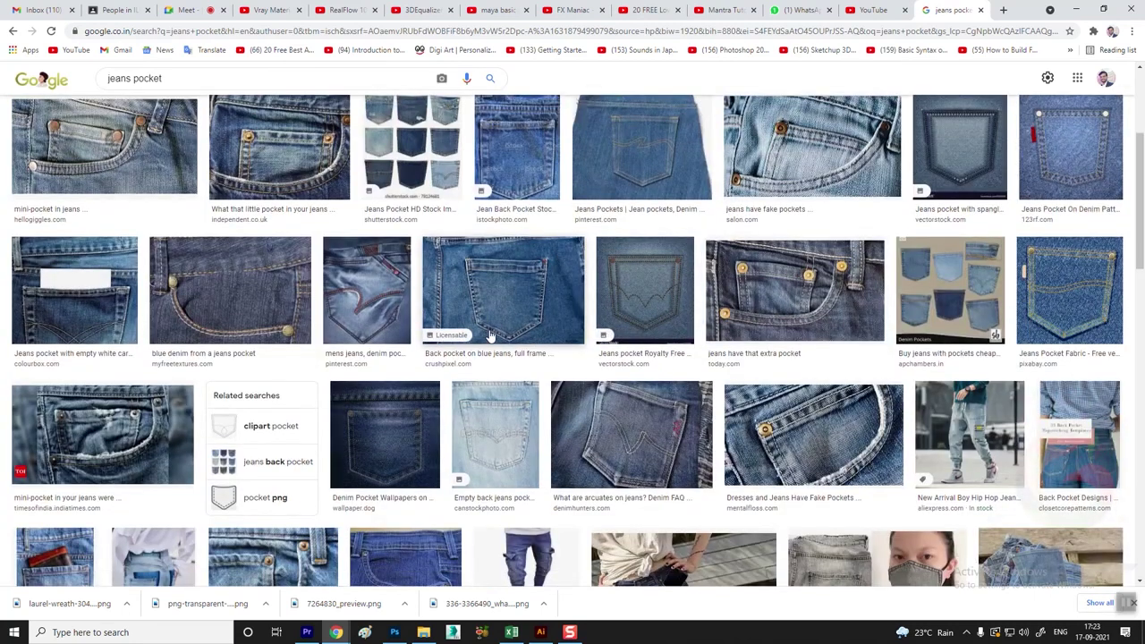
{"action": "scroll", "coordinate": [490, 334], "scroll_direction": "down", "scroll_amount": 1}
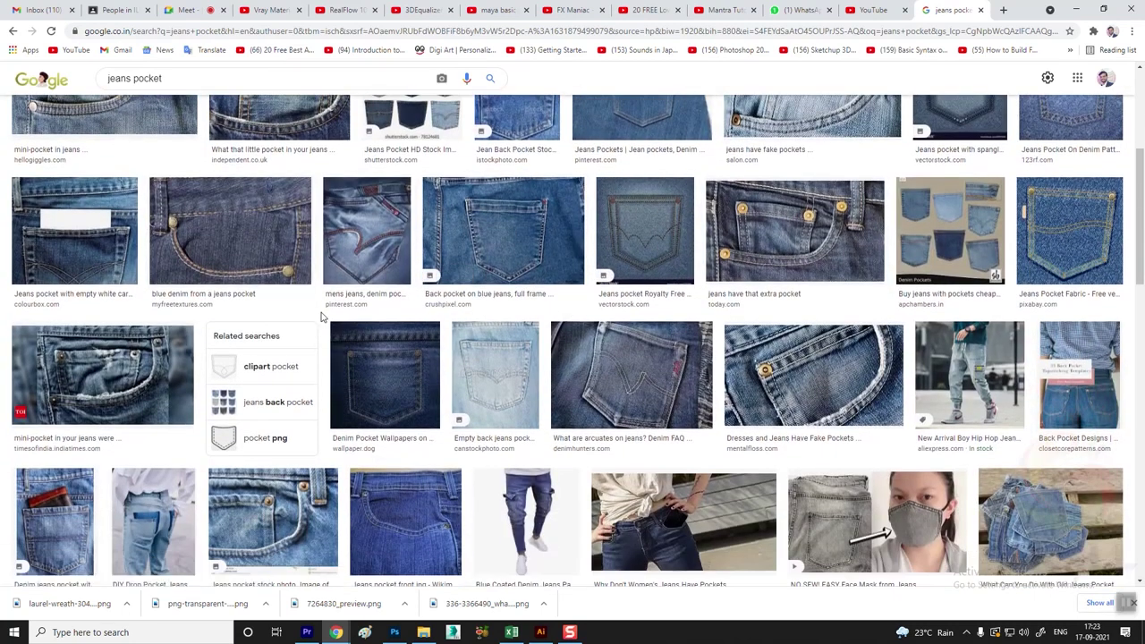
{"action": "scroll", "coordinate": [322, 316], "scroll_direction": "up", "scroll_amount": 4}
{"action": "scroll", "coordinate": [259, 380], "scroll_direction": "down", "scroll_amount": 1}
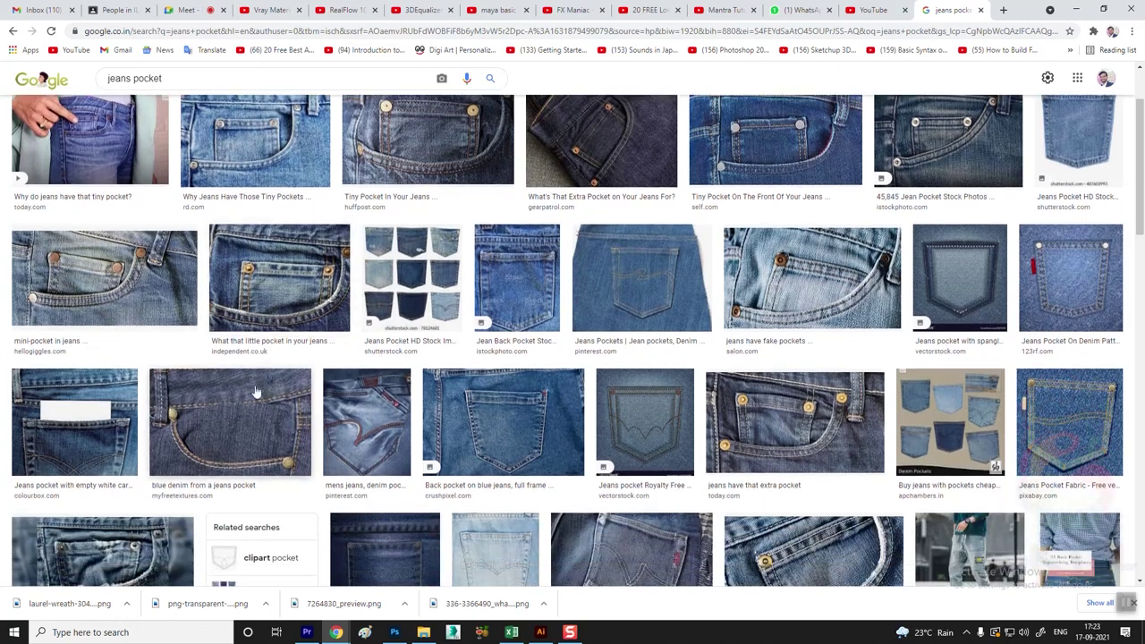
{"action": "left_click", "coordinate": [226, 411]}
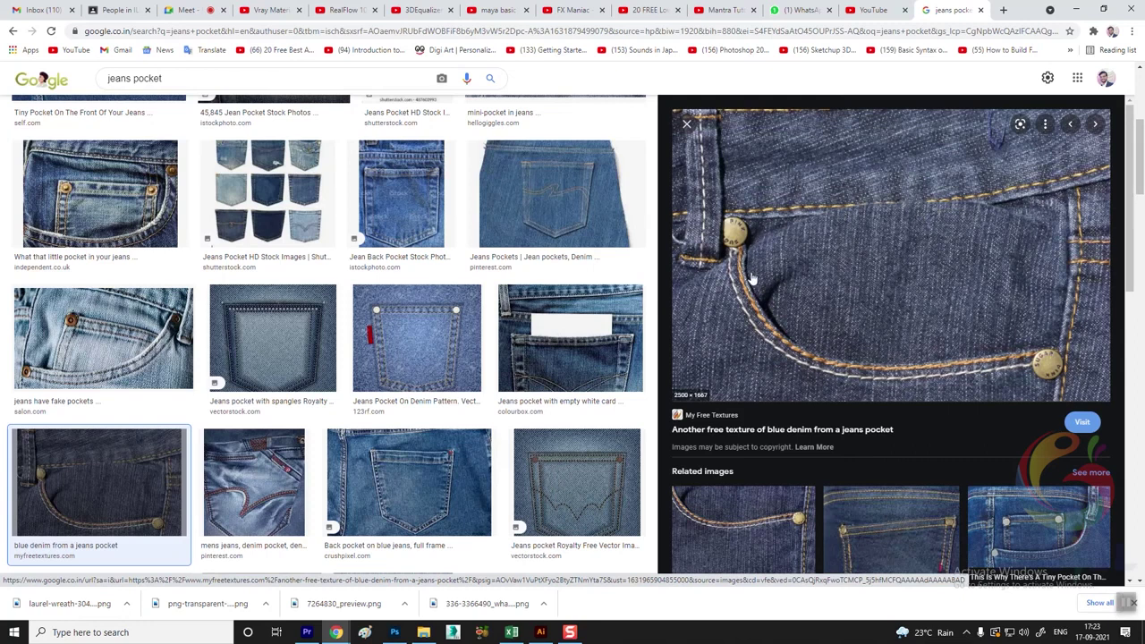
Browse further down the pocket results and preview the Jeans Pockets image
{"action": "scroll", "coordinate": [555, 304], "scroll_direction": "down", "scroll_amount": 1}
{"action": "scroll", "coordinate": [554, 304], "scroll_direction": "down", "scroll_amount": 2}
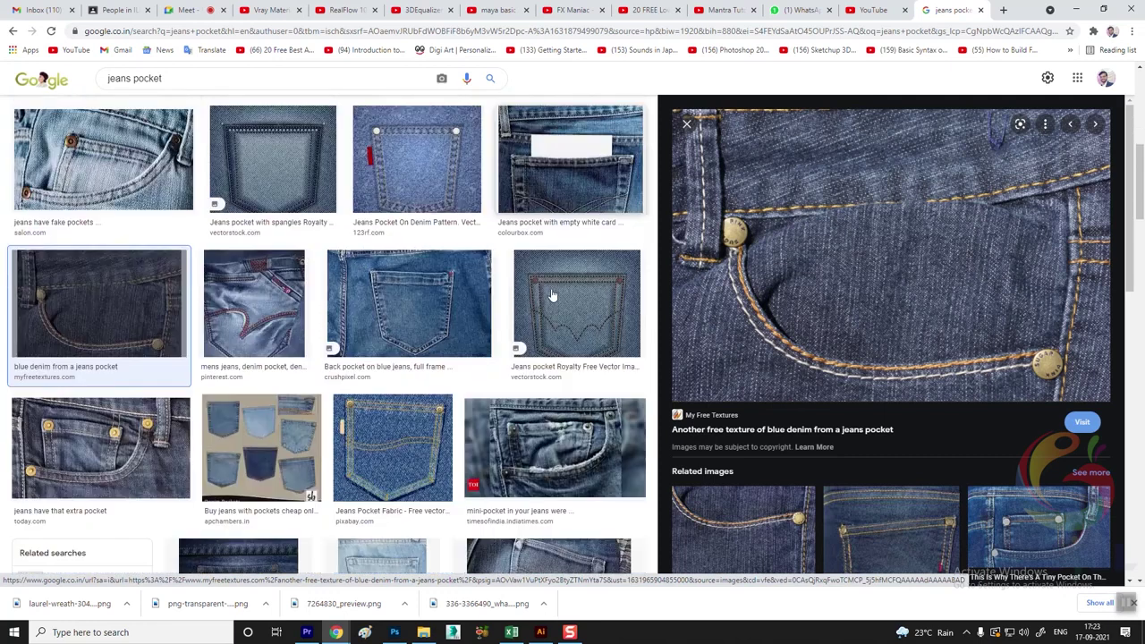
{"action": "scroll", "coordinate": [554, 304], "scroll_direction": "down", "scroll_amount": 1}
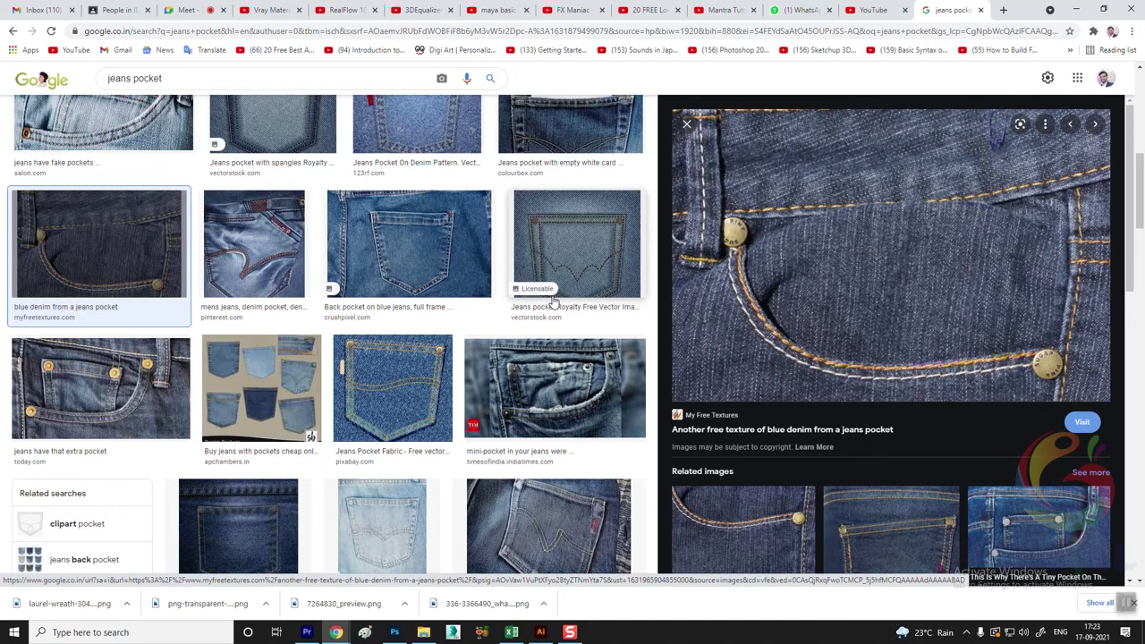
{"action": "scroll", "coordinate": [486, 257], "scroll_direction": "up", "scroll_amount": 1}
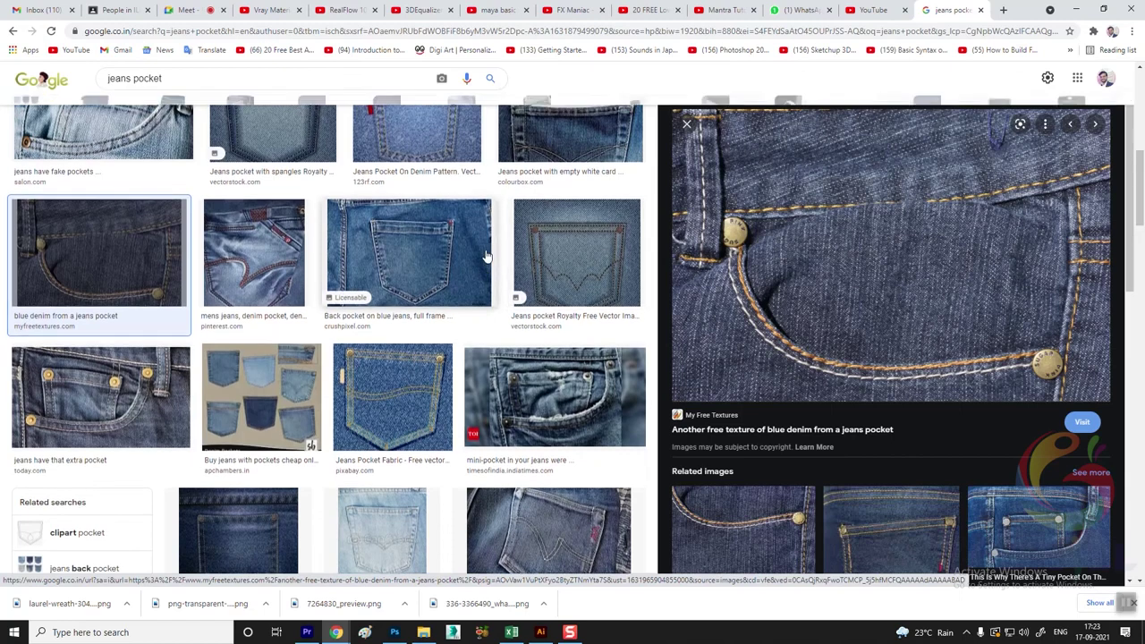
{"action": "scroll", "coordinate": [485, 257], "scroll_direction": "up", "scroll_amount": 3}
{"action": "scroll", "coordinate": [485, 257], "scroll_direction": "down", "scroll_amount": 1}
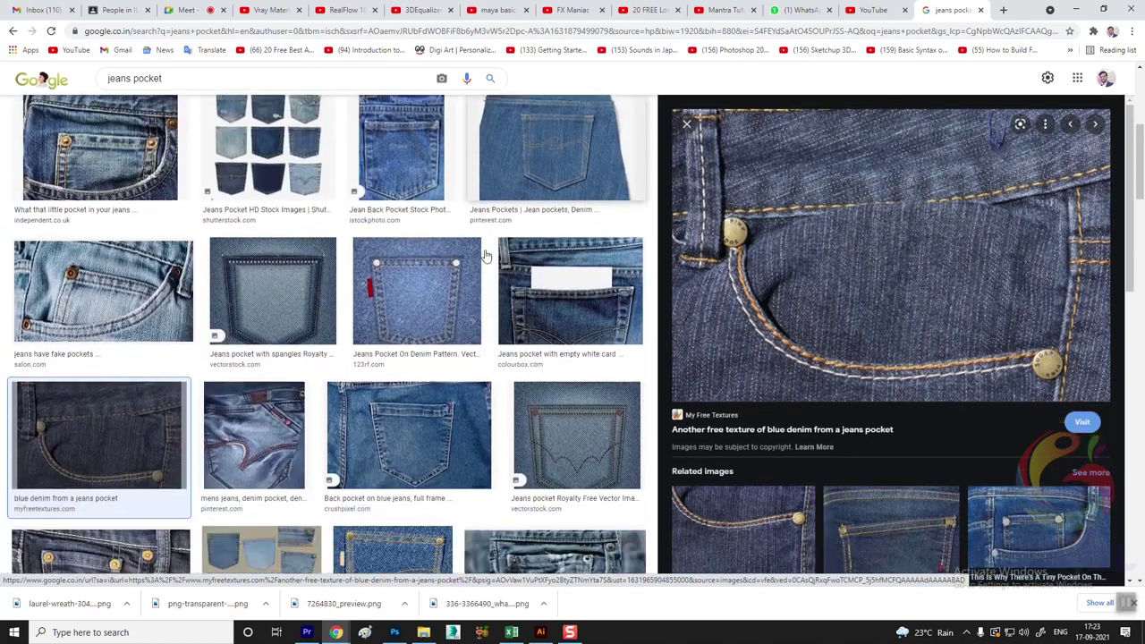
{"action": "left_click", "coordinate": [486, 257]}
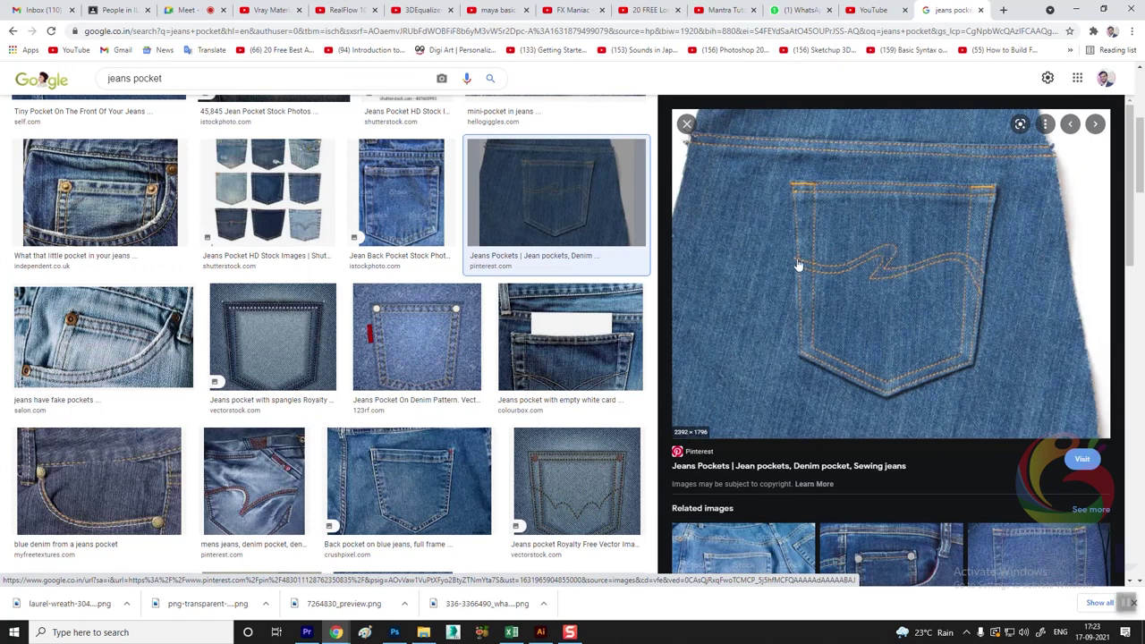
Search images for 'shoe', preview the red then grey-and-orange sneakers, and return to Illustrator
{"action": "left_click_drag", "start_coordinate": [178, 78], "coordinate": [55, 85]}
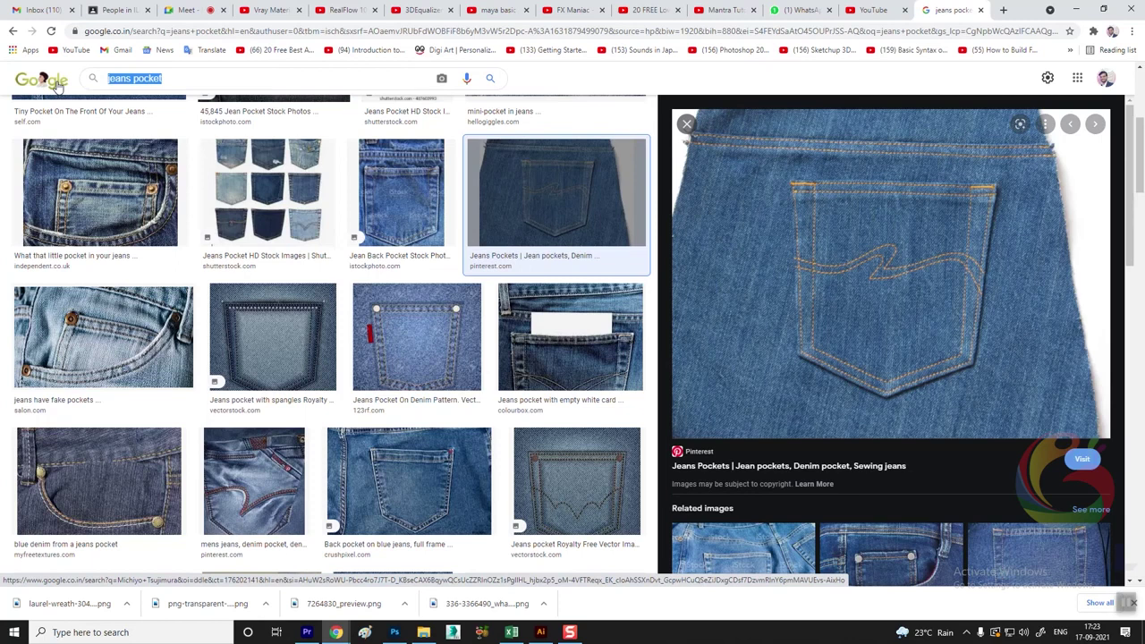
{"action": "type", "text": "shoe"}
{"action": "key", "text": "Return"}
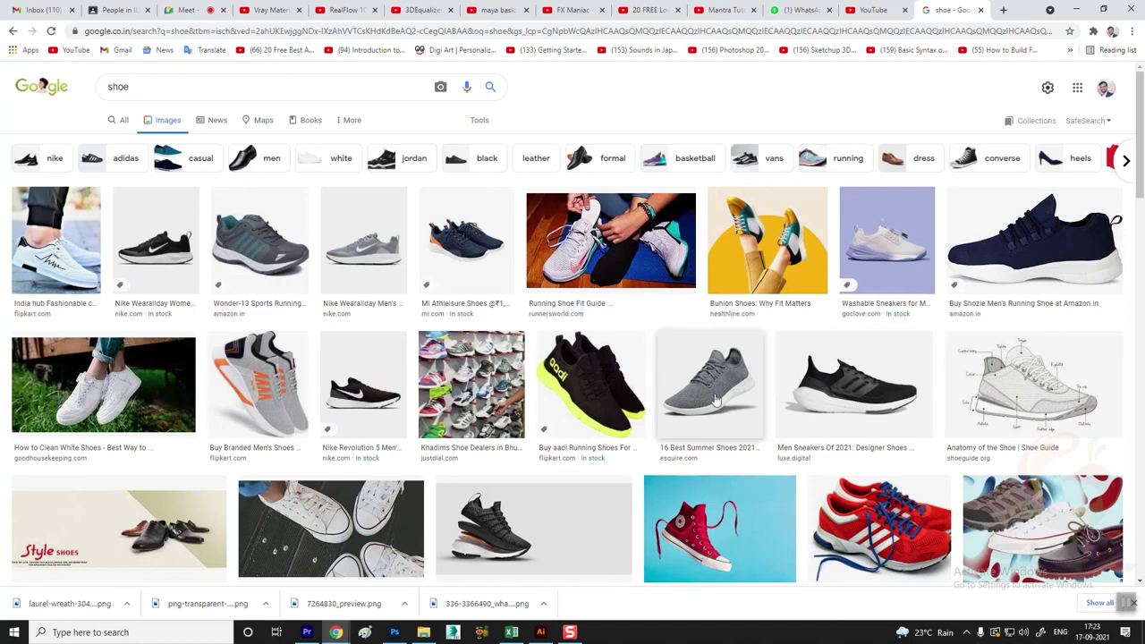
{"action": "left_click", "coordinate": [872, 548]}
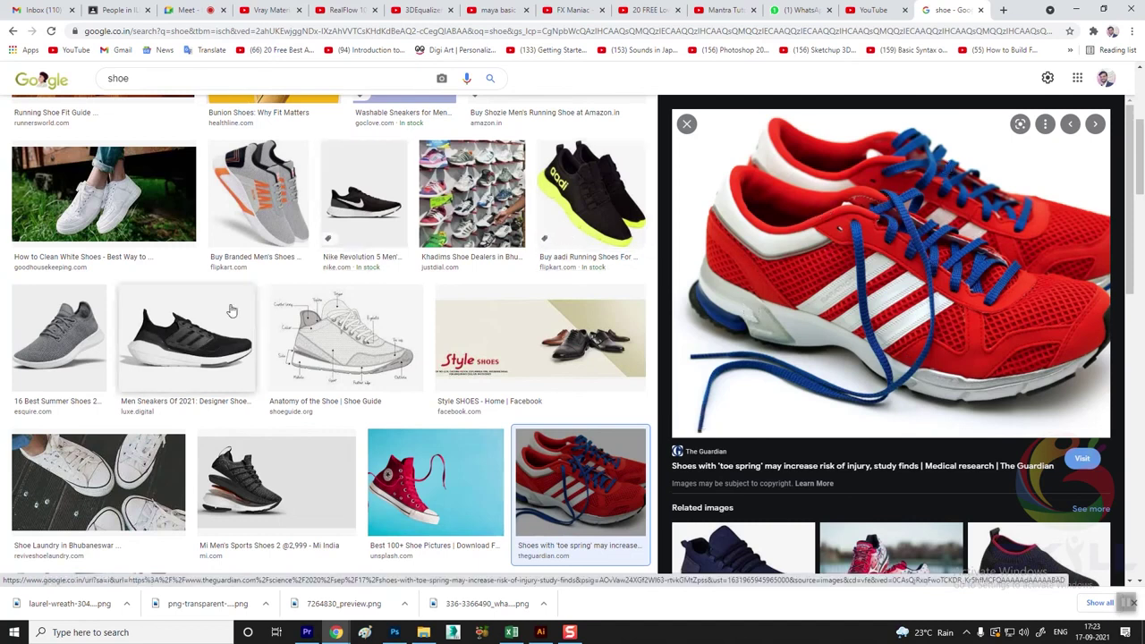
{"action": "scroll", "coordinate": [357, 385], "scroll_direction": "down", "scroll_amount": 2}
{"action": "left_click", "coordinate": [564, 464]}
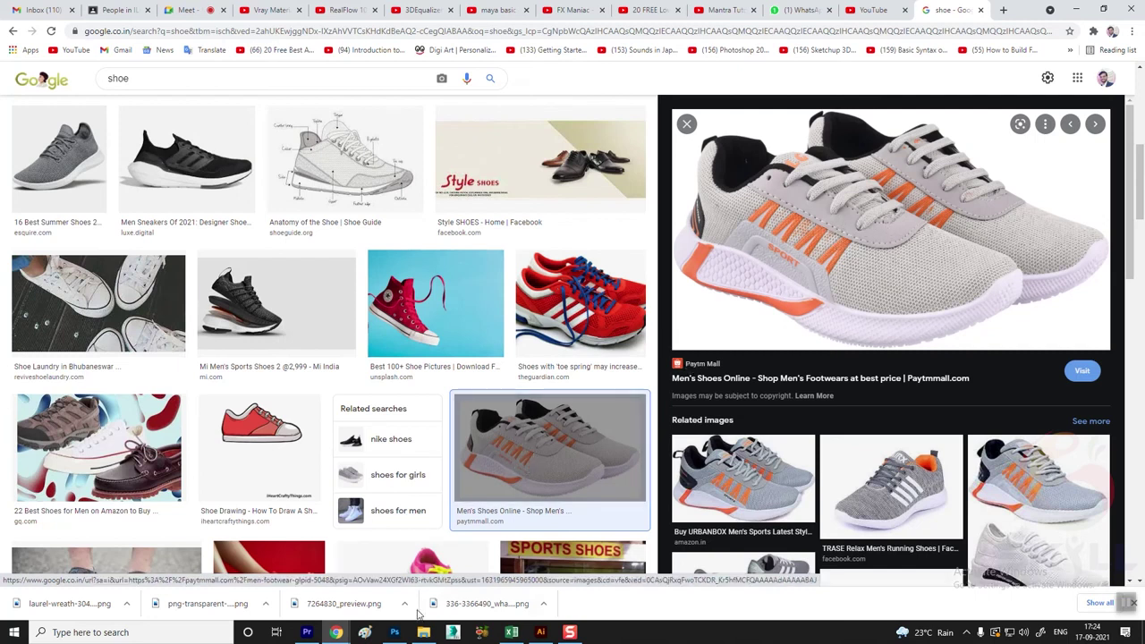
{"action": "left_click", "coordinate": [540, 633]}
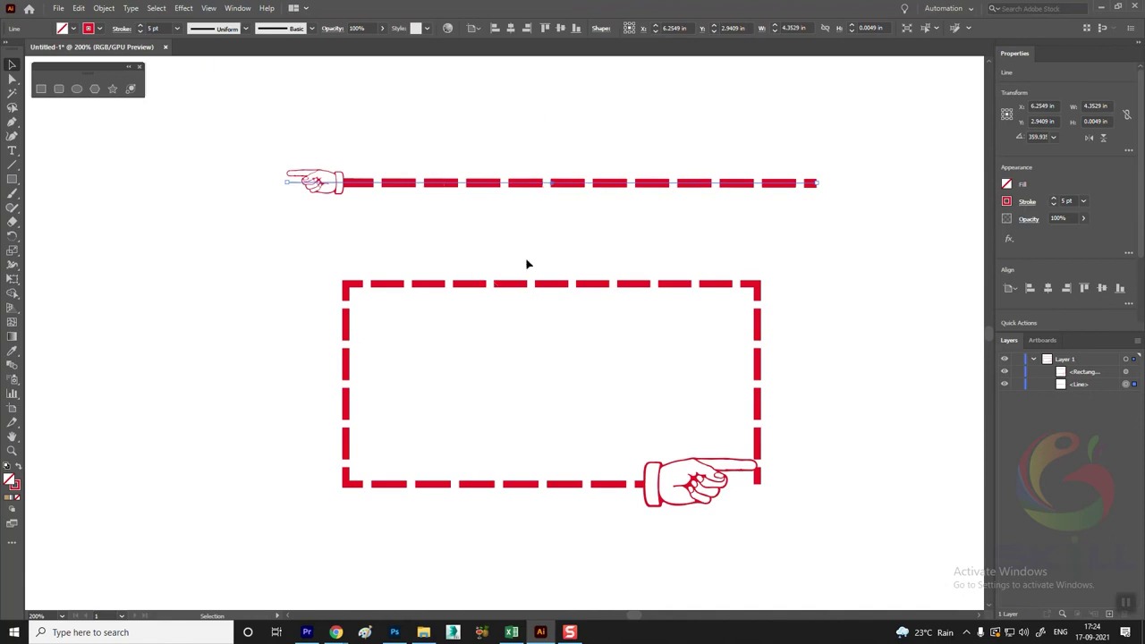
{"action": "left_click", "coordinate": [12, 80]}
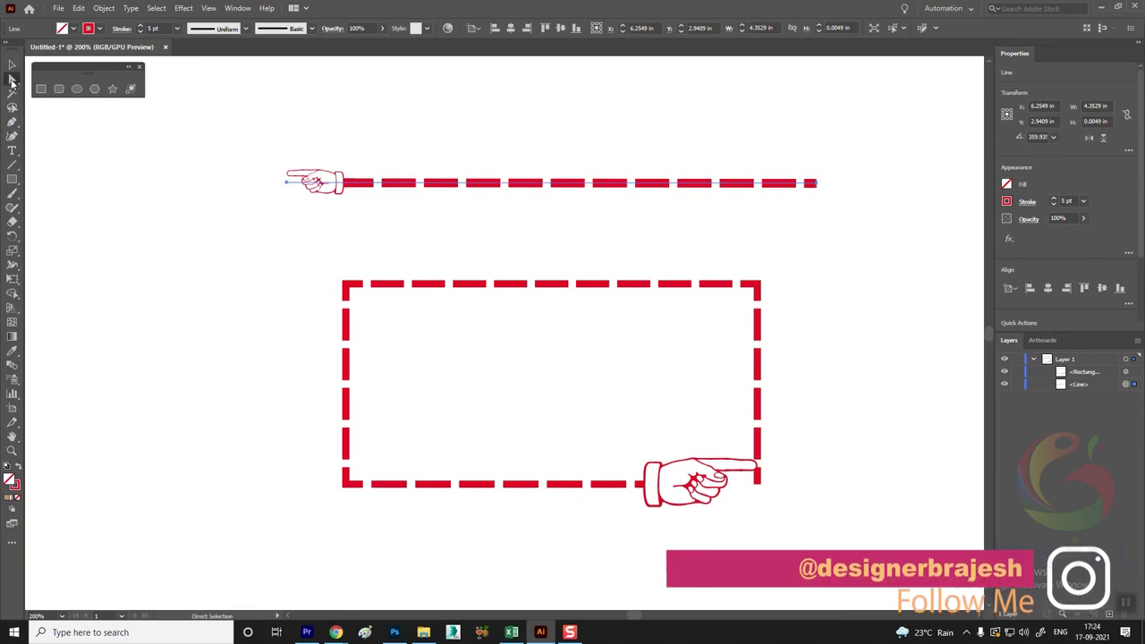
{"action": "left_click_drag", "start_coordinate": [851, 177], "coordinate": [781, 209]}
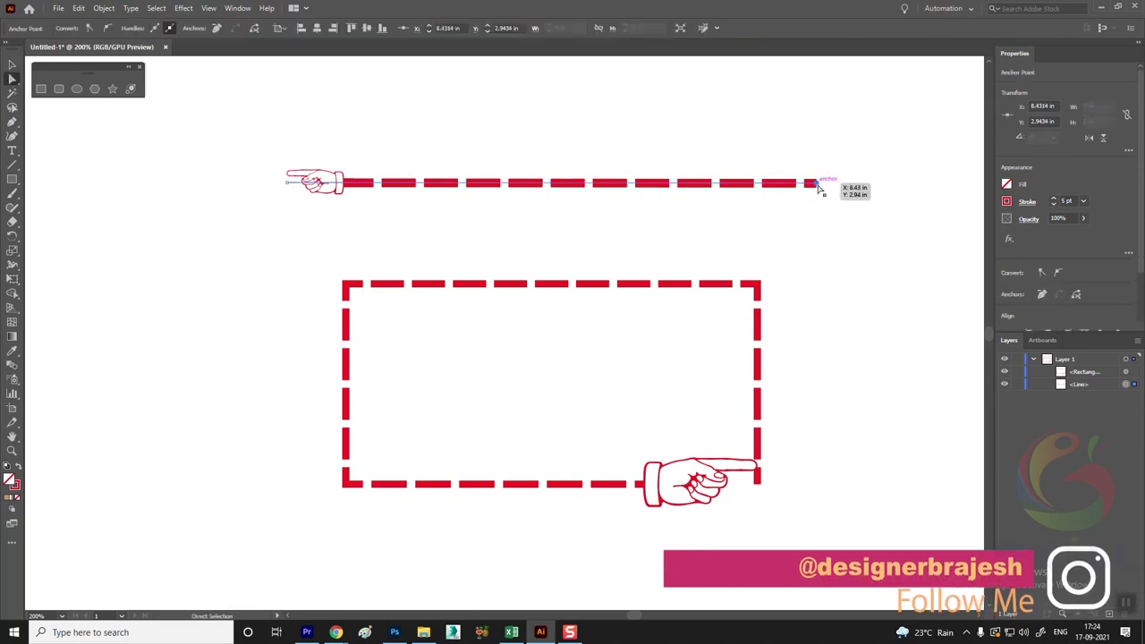
{"action": "left_click_drag", "start_coordinate": [869, 150], "coordinate": [726, 241]}
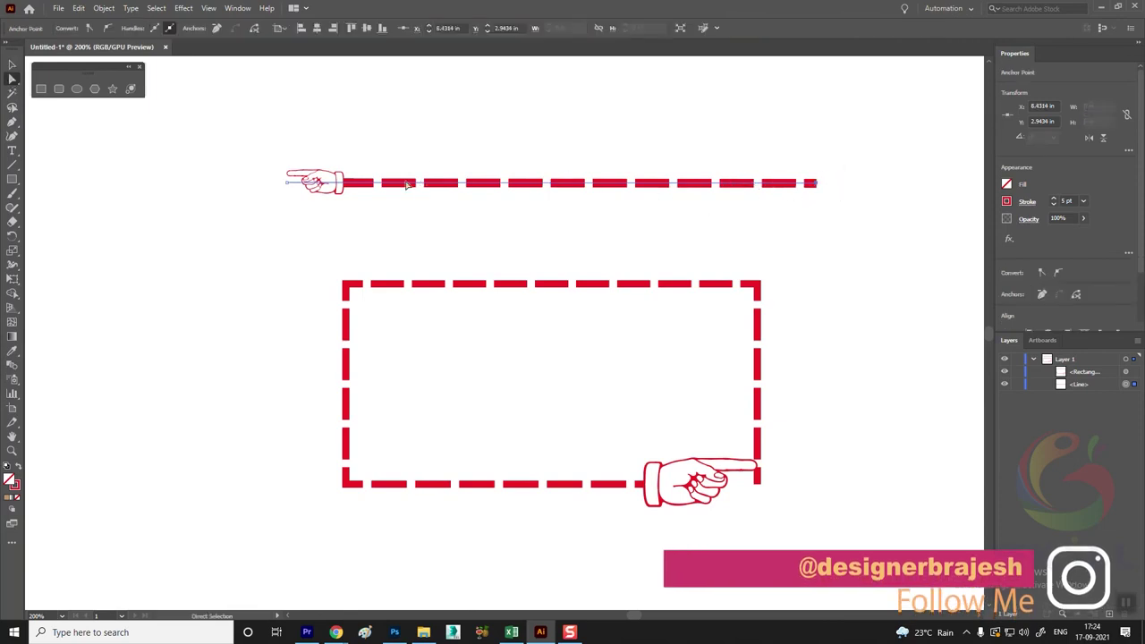
{"action": "left_click_drag", "start_coordinate": [316, 159], "coordinate": [244, 216]}
{"action": "left_click_drag", "start_coordinate": [787, 183], "coordinate": [790, 152]}
{"action": "scroll", "coordinate": [835, 205], "scroll_direction": "up", "scroll_amount": 2}
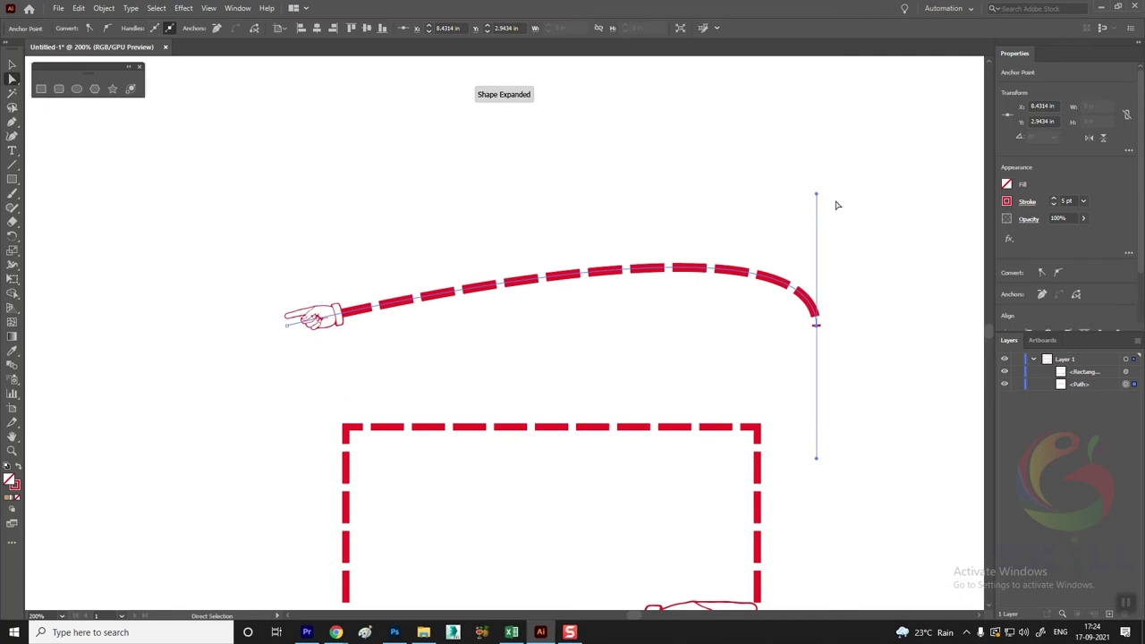
{"action": "mouse_move", "coordinate": [817, 194]}
{"action": "left_mouse_down"}
{"action": "mouse_move", "coordinate": [619, 50]}
{"action": "mouse_move", "coordinate": [542, 143]}
{"action": "left_mouse_up"}
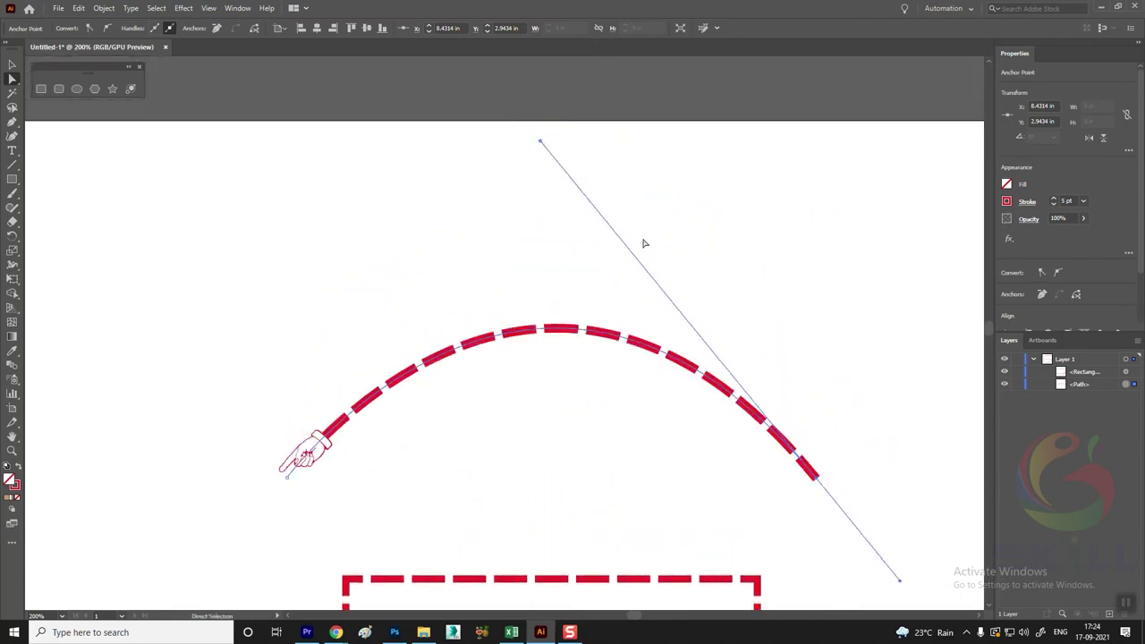
{"action": "left_click_drag", "start_coordinate": [541, 98], "coordinate": [812, 110]}
{"action": "scroll", "coordinate": [826, 256], "scroll_direction": "down", "scroll_amount": 2}
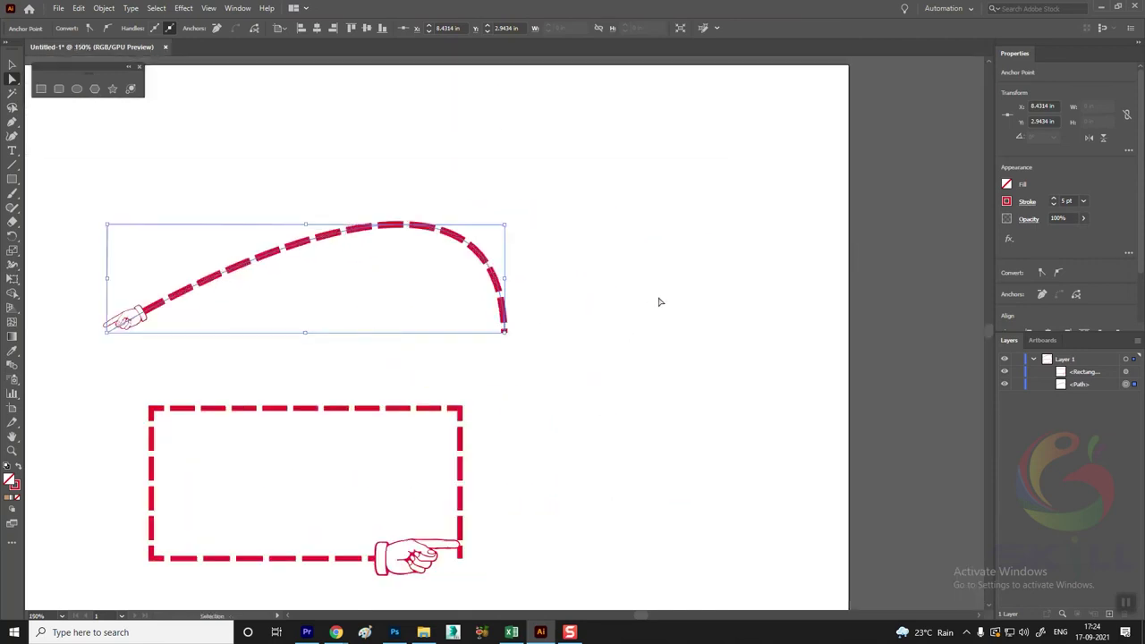
{"action": "key", "text": "ctrl+z"}
{"action": "key", "text": "ctrl+z"}
{"action": "key", "text": "ctrl+z"}
{"action": "key", "text": "ctrl+z"}
Bring up the Window > Stroke panel and draw a 5 pt dashed red circle above the line
{"action": "left_click", "coordinate": [638, 213]}
{"action": "left_click", "coordinate": [237, 8]}
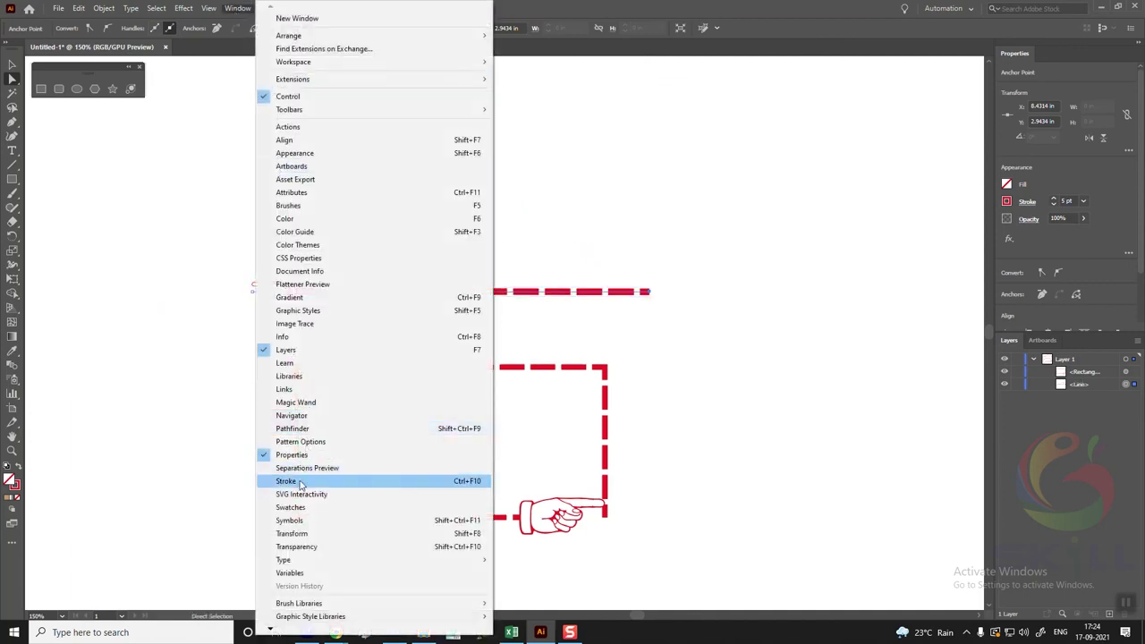
{"action": "left_click", "coordinate": [300, 481]}
{"action": "left_click_drag", "start_coordinate": [825, 118], "coordinate": [786, 119]}
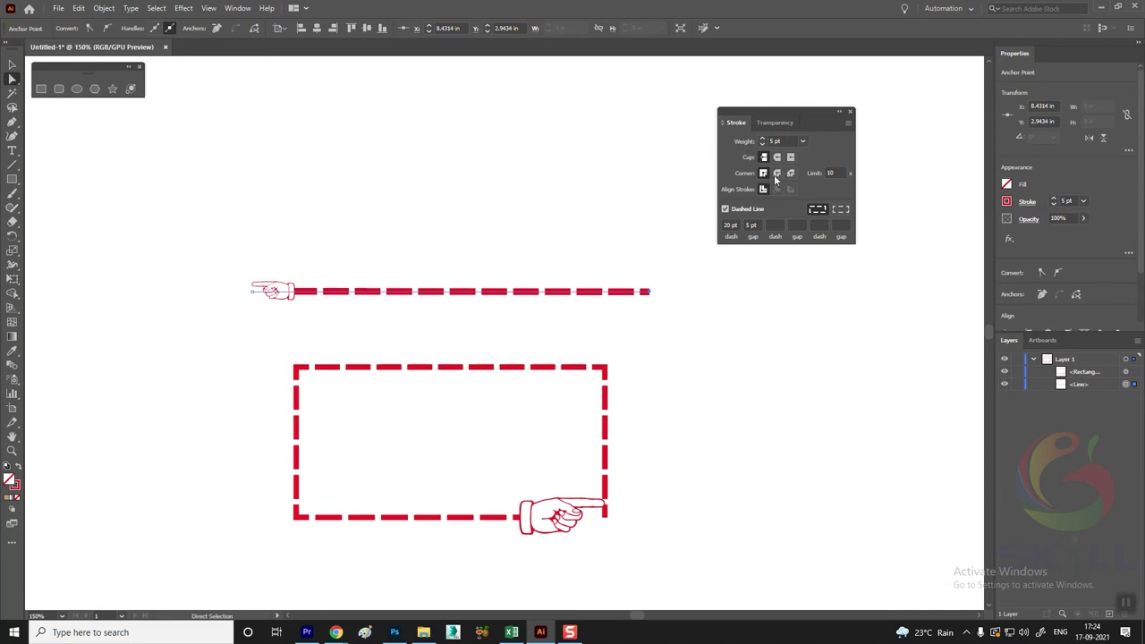
{"action": "left_click", "coordinate": [76, 88]}
{"action": "left_click_drag", "start_coordinate": [475, 117], "coordinate": [628, 265]}
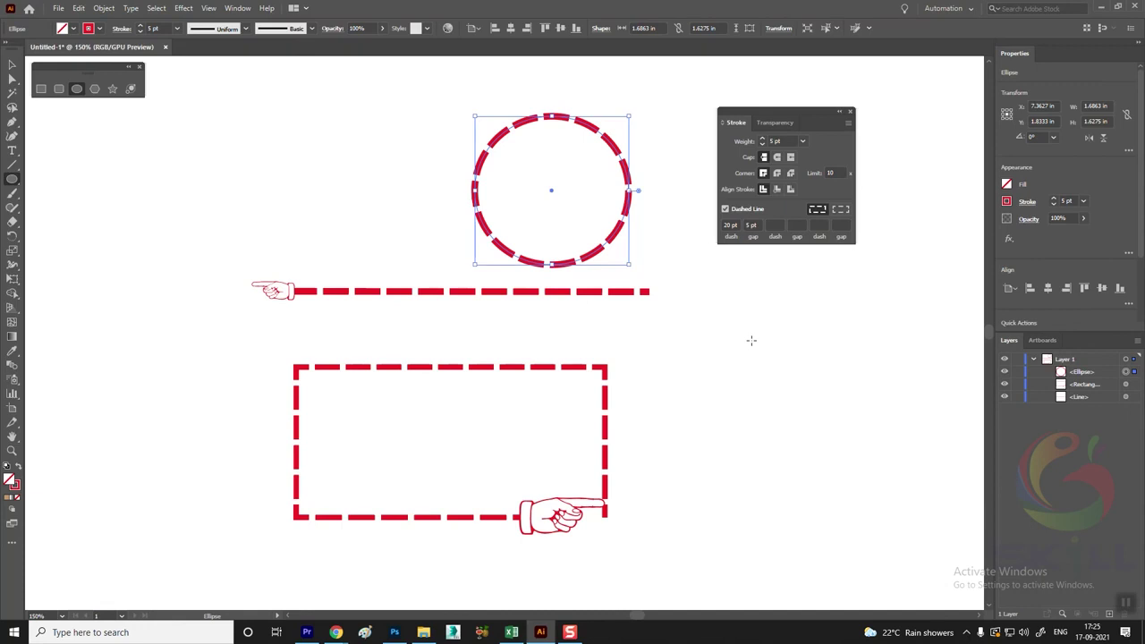
Turn off Dashed Line and lower the circle's stroke weight from 5 pt to 3 pt
{"action": "left_click", "coordinate": [725, 209]}
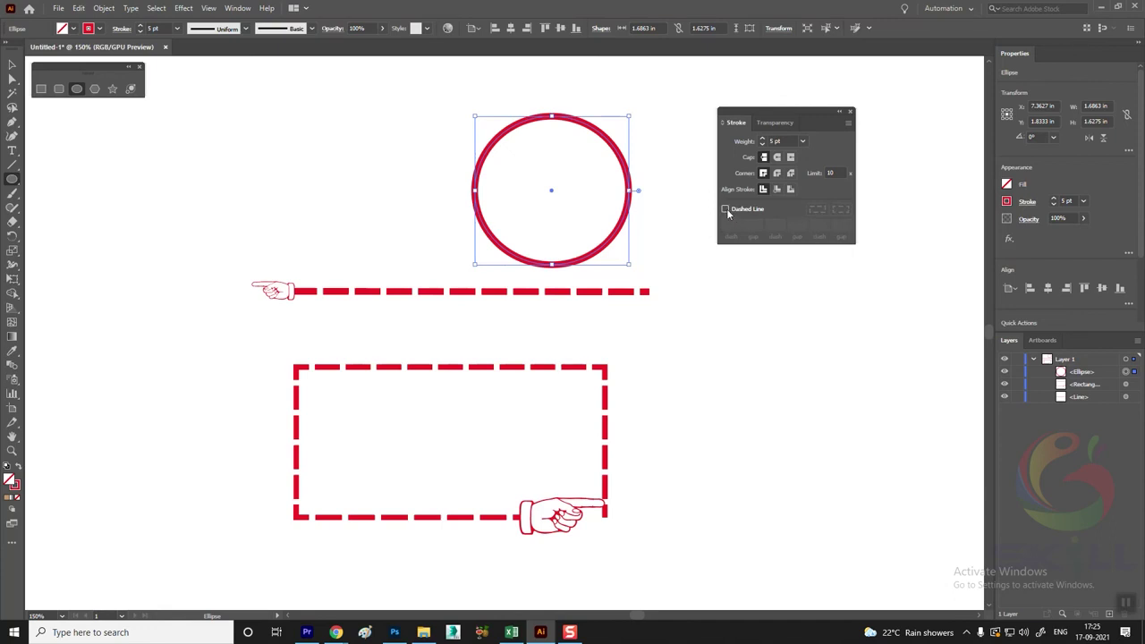
{"action": "left_click", "coordinate": [762, 144]}
{"action": "left_click", "coordinate": [761, 144]}
{"action": "left_click", "coordinate": [761, 139]}
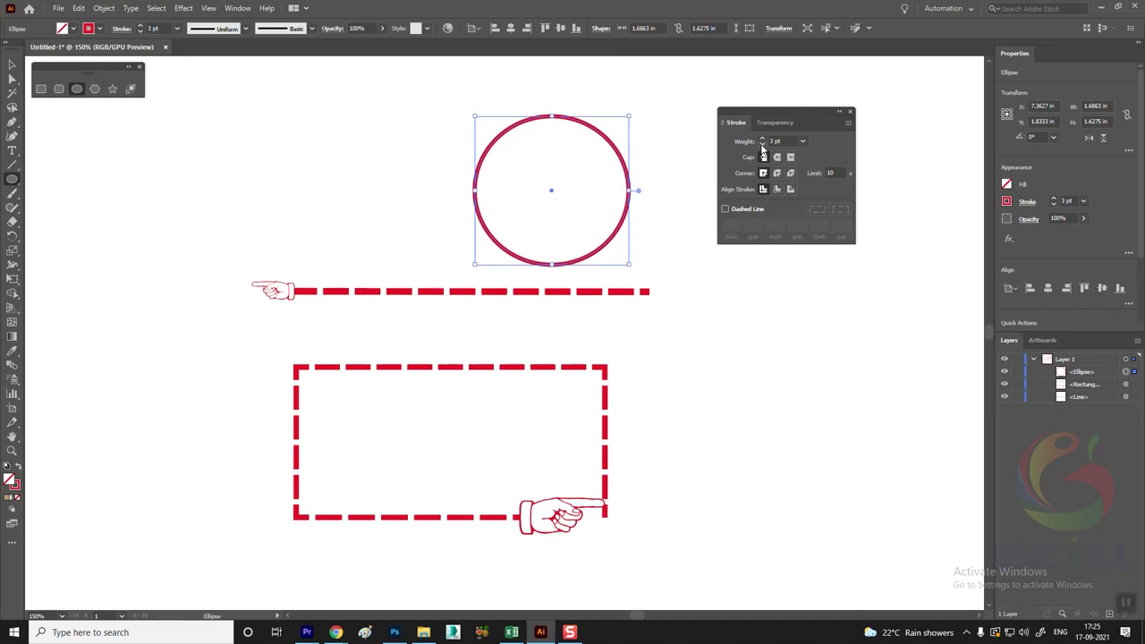
{"action": "scroll", "coordinate": [539, 179], "scroll_direction": "down", "scroll_amount": 3}
{"action": "scroll", "coordinate": [539, 178], "scroll_direction": "left", "scroll_amount": 3}
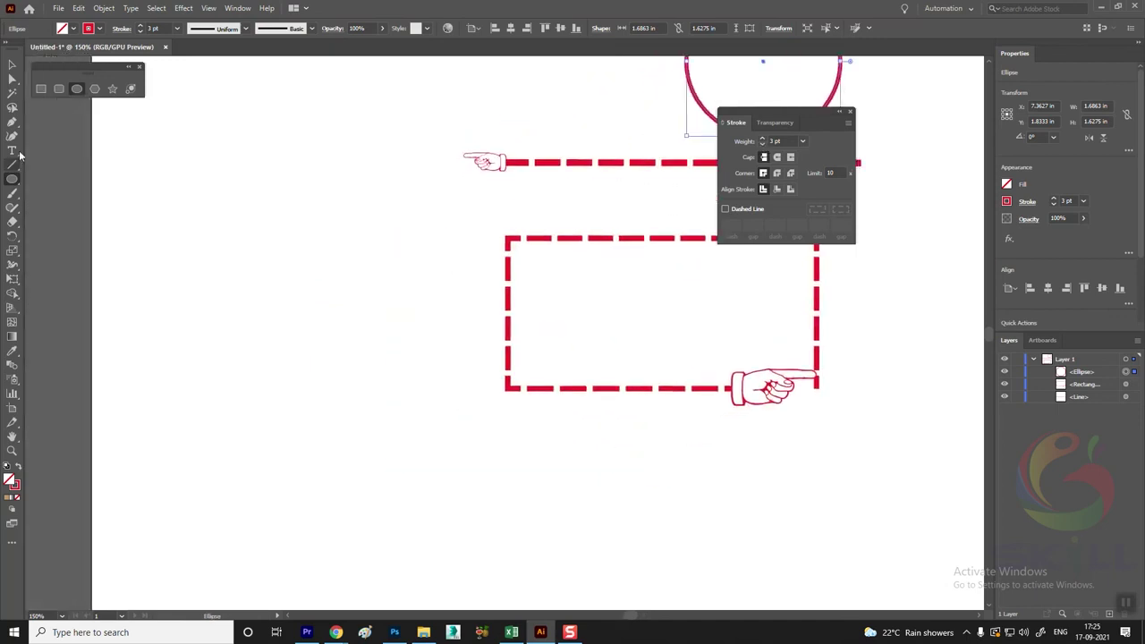
Draw a 1.48 in circle left of the rectangle and give it a yellow fill
{"action": "left_click_drag", "start_coordinate": [231, 283], "coordinate": [373, 410]}
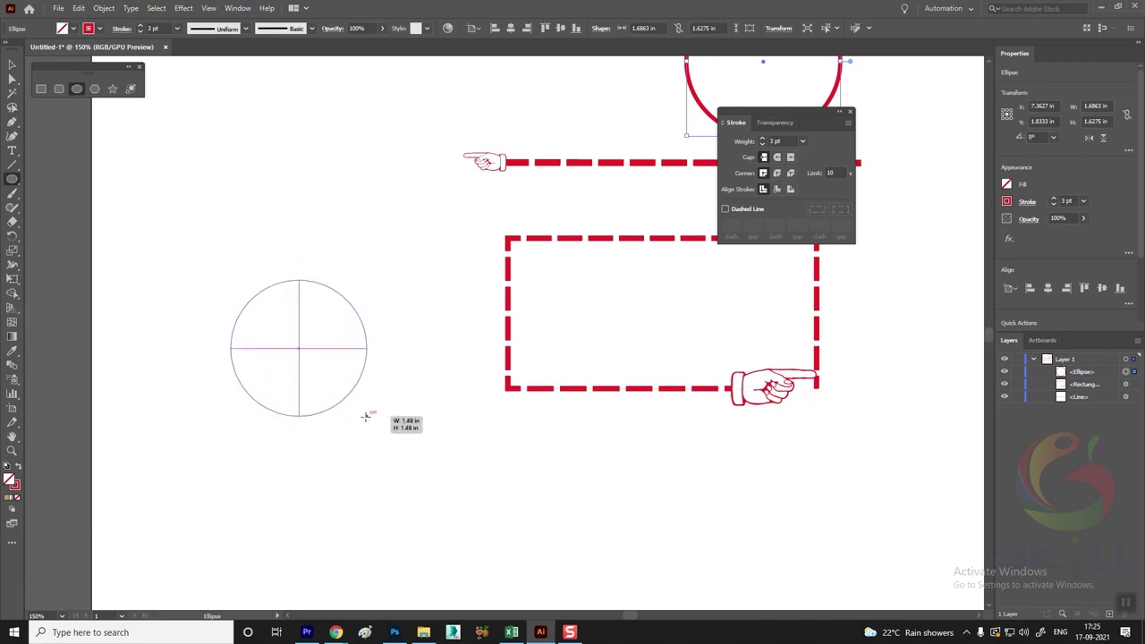
{"action": "left_click_drag", "start_coordinate": [373, 410], "coordinate": [366, 415]}
{"action": "key", "text": "ctrl+="}
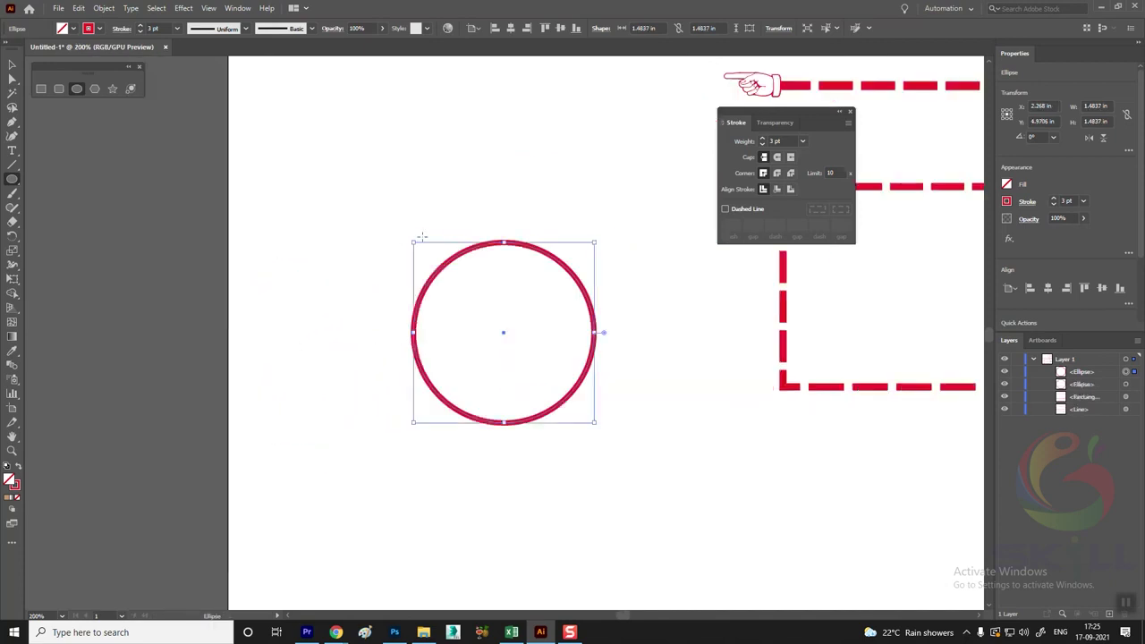
{"action": "left_click", "coordinate": [75, 29]}
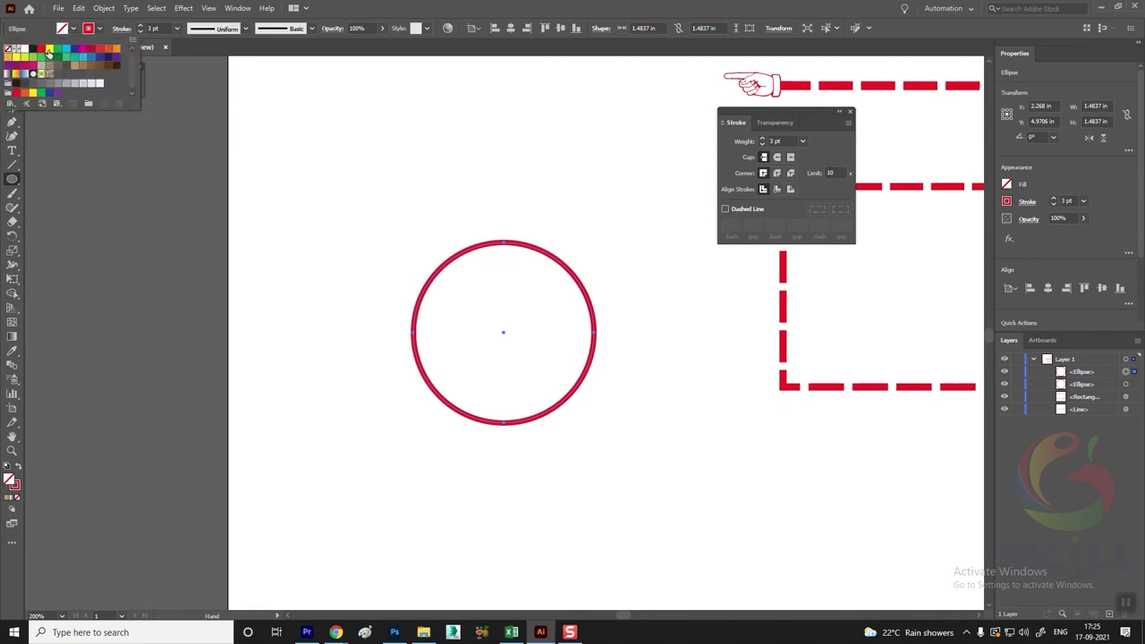
{"action": "left_click", "coordinate": [50, 51]}
{"action": "key", "text": "Escape"}
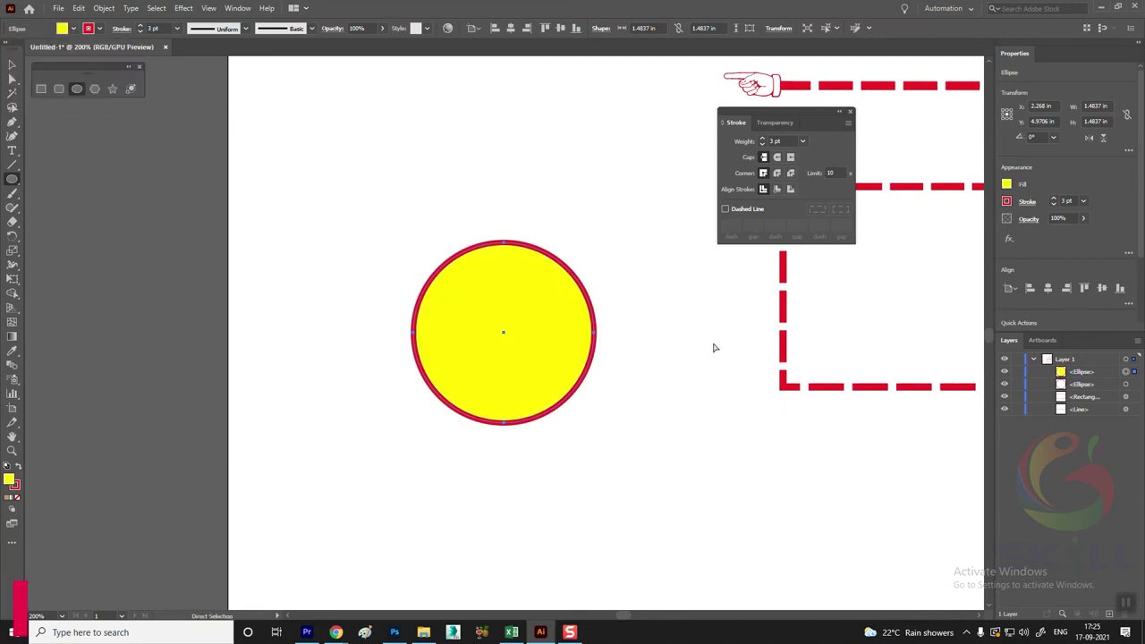
{"action": "key", "text": "v"}
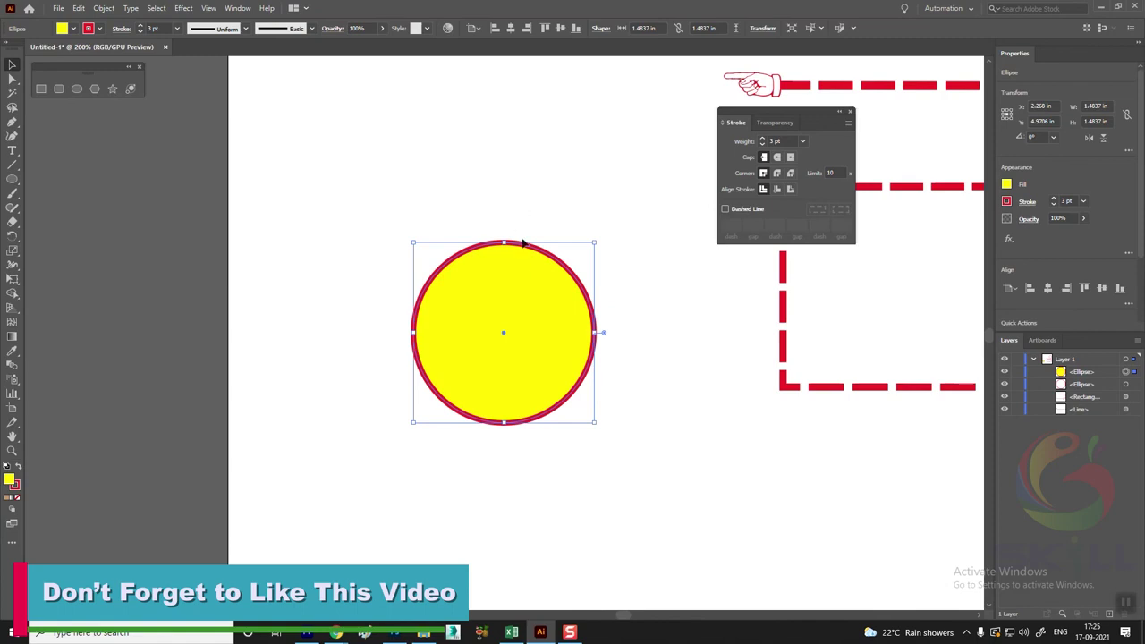
Reposition the yellow circle, make its outline 2 pt dashed with butt caps, and zoom out
{"action": "left_click_drag", "start_coordinate": [521, 241], "coordinate": [480, 217]}
{"action": "left_click_drag", "start_coordinate": [474, 271], "coordinate": [479, 268]}
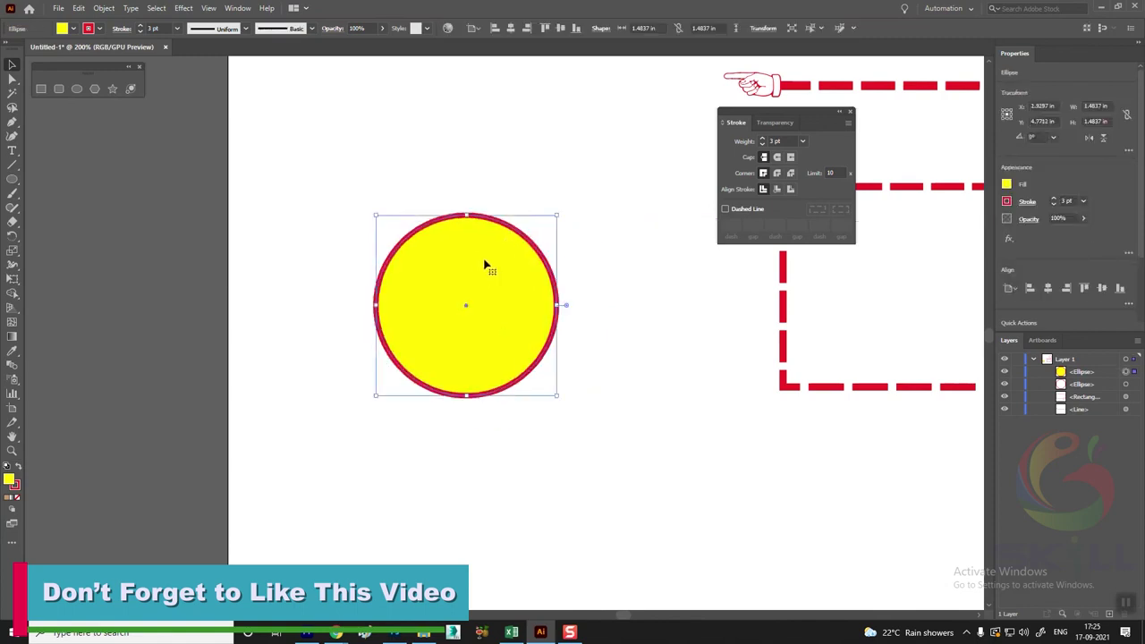
{"action": "left_click", "coordinate": [762, 140]}
{"action": "left_click", "coordinate": [762, 141]}
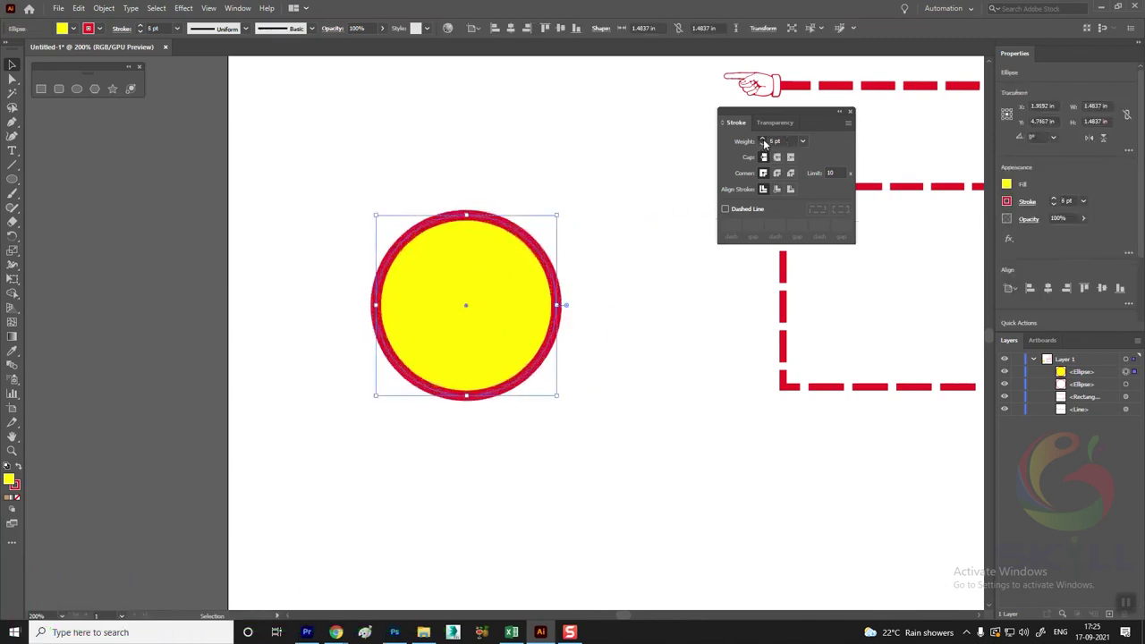
{"action": "left_click", "coordinate": [725, 209]}
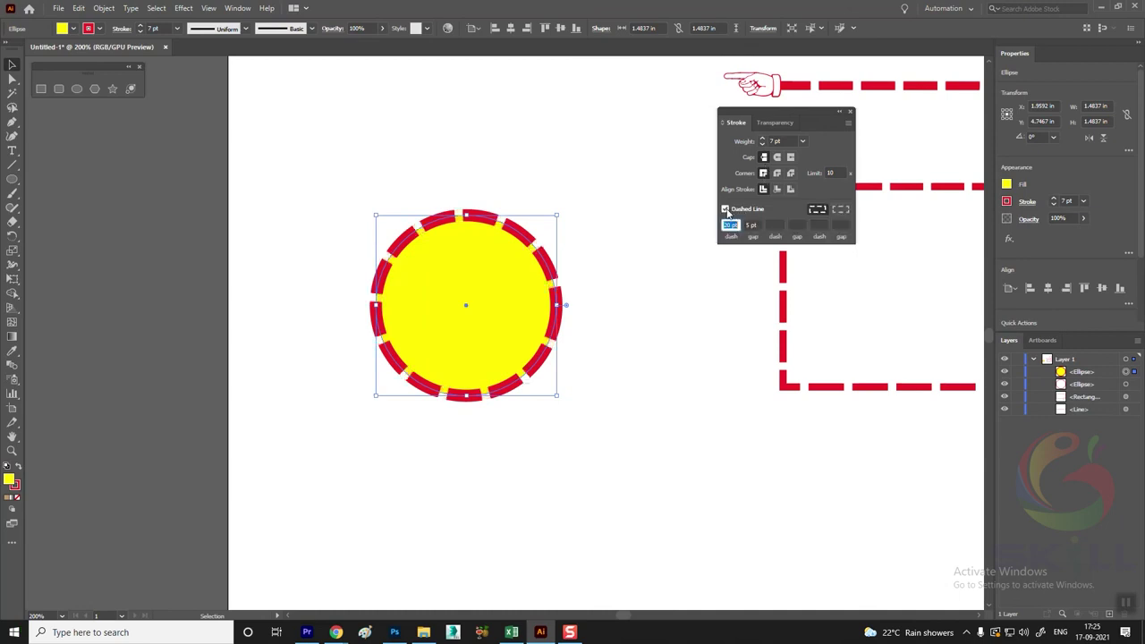
{"action": "left_click", "coordinate": [762, 145]}
{"action": "left_click", "coordinate": [762, 145]}
{"action": "left_click", "coordinate": [762, 145]}
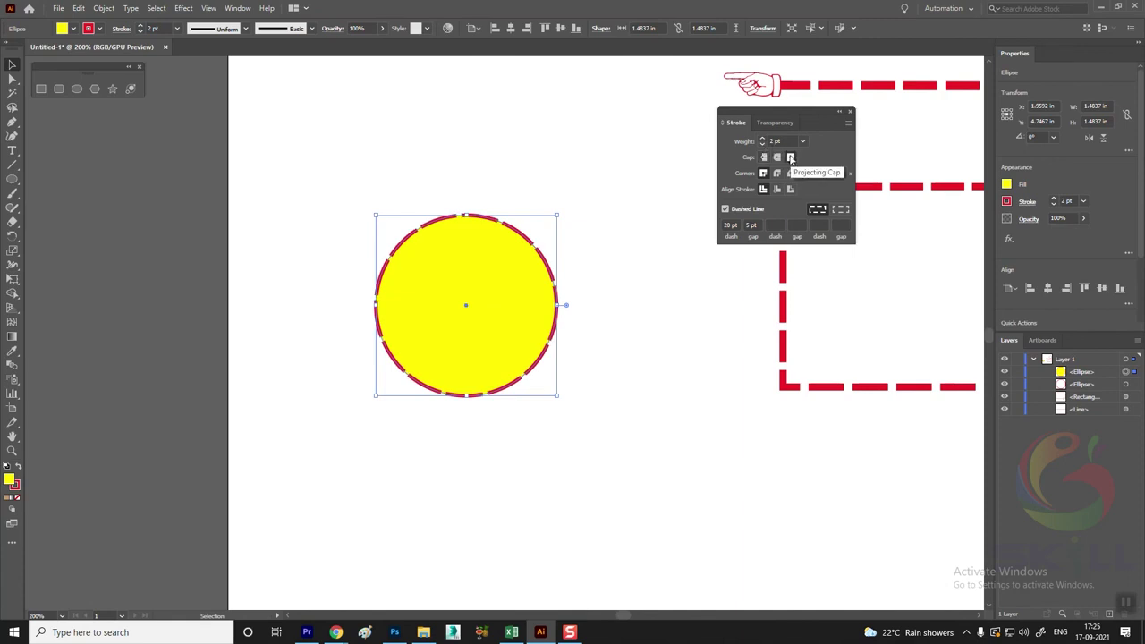
{"action": "left_click", "coordinate": [764, 159]}
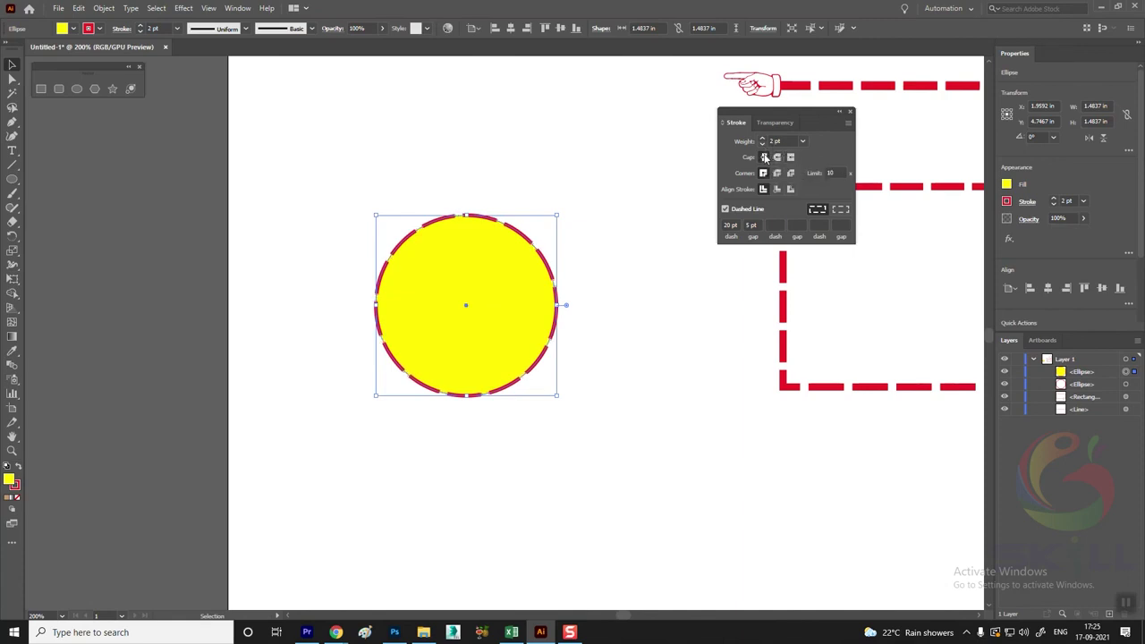
{"action": "scroll", "coordinate": [708, 158], "scroll_direction": "down", "scroll_amount": 1}
{"action": "scroll", "coordinate": [639, 248], "scroll_direction": "down", "scroll_amount": 1}
{"action": "scroll", "coordinate": [638, 247], "scroll_direction": "up", "scroll_amount": 1}
{"action": "left_click_drag", "start_coordinate": [902, 365], "coordinate": [564, 433]}
{"action": "scroll", "coordinate": [623, 430], "scroll_direction": "down", "scroll_amount": 1}
{"action": "key", "text": "ctrl+0"}
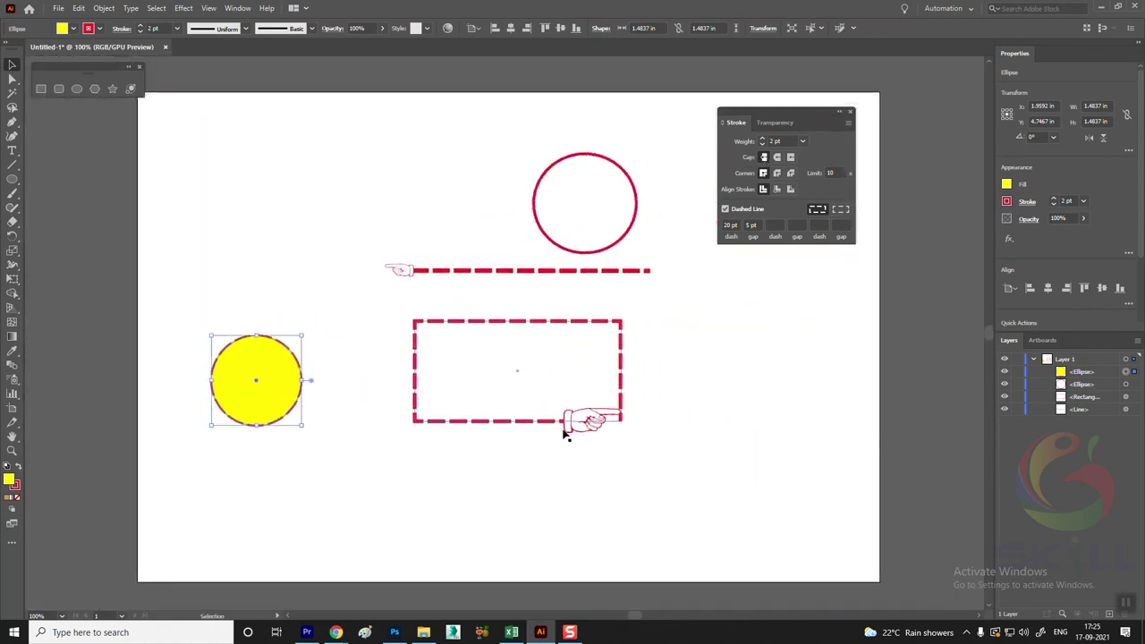